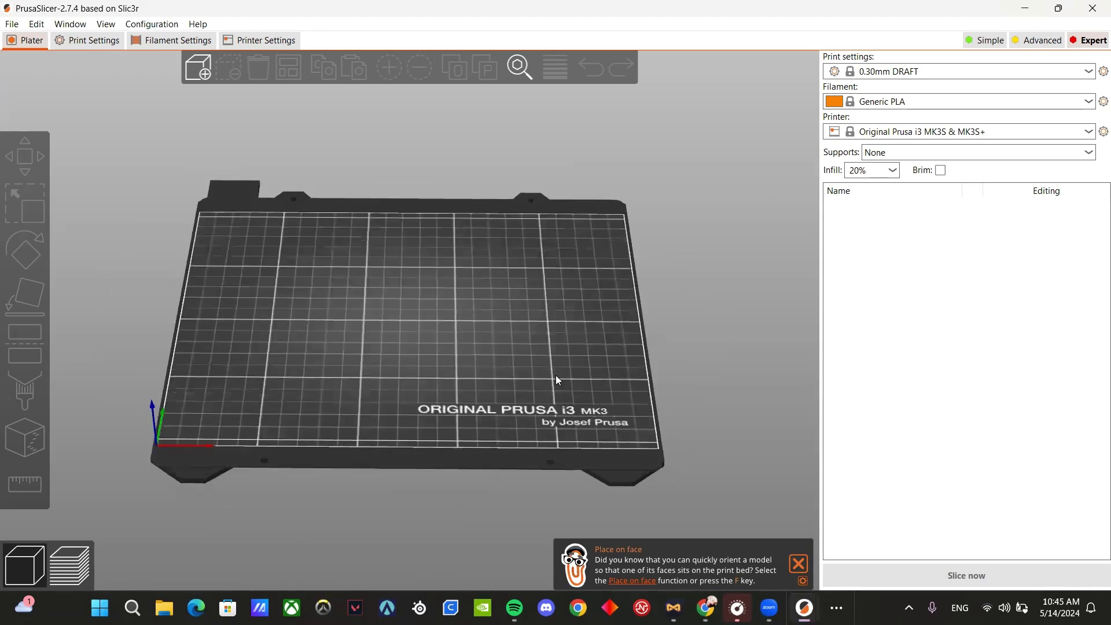
mouse_move(604, 335)
mouse_down()
mouse_move(501, 315)
mouse_move(618, 333)
mouse_move(600, 340)
mouse_up()
scroll(409, 308, up, 3)
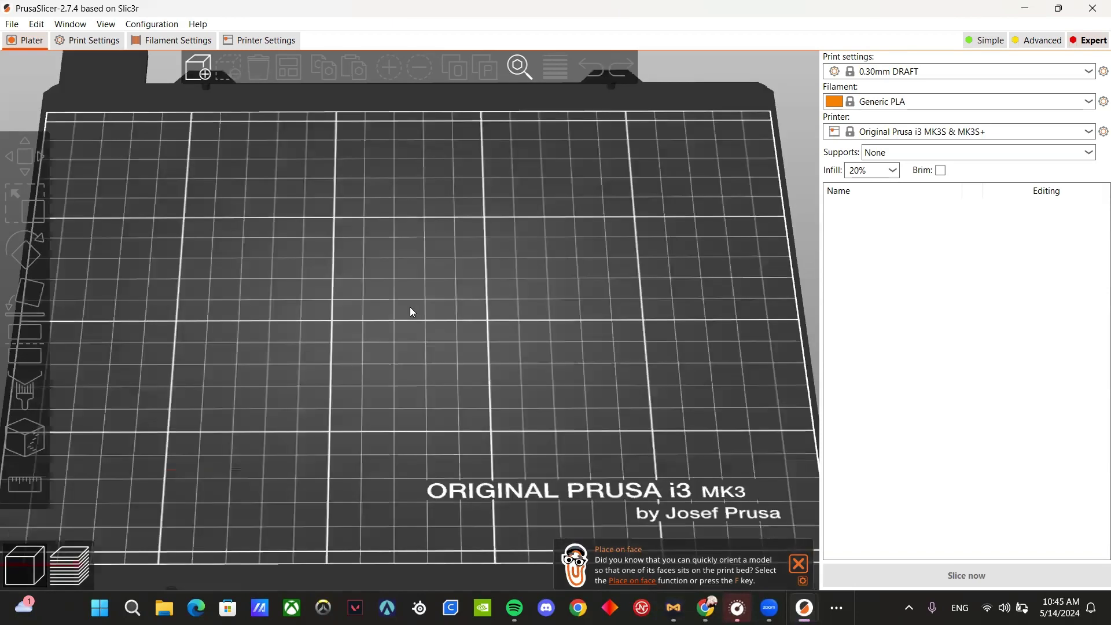
scroll(426, 292, down, 2)
scroll(427, 293, up, 3)
scroll(428, 294, down, 4)
right_drag(608, 351, 381, 359)
drag(447, 363, 439, 398)
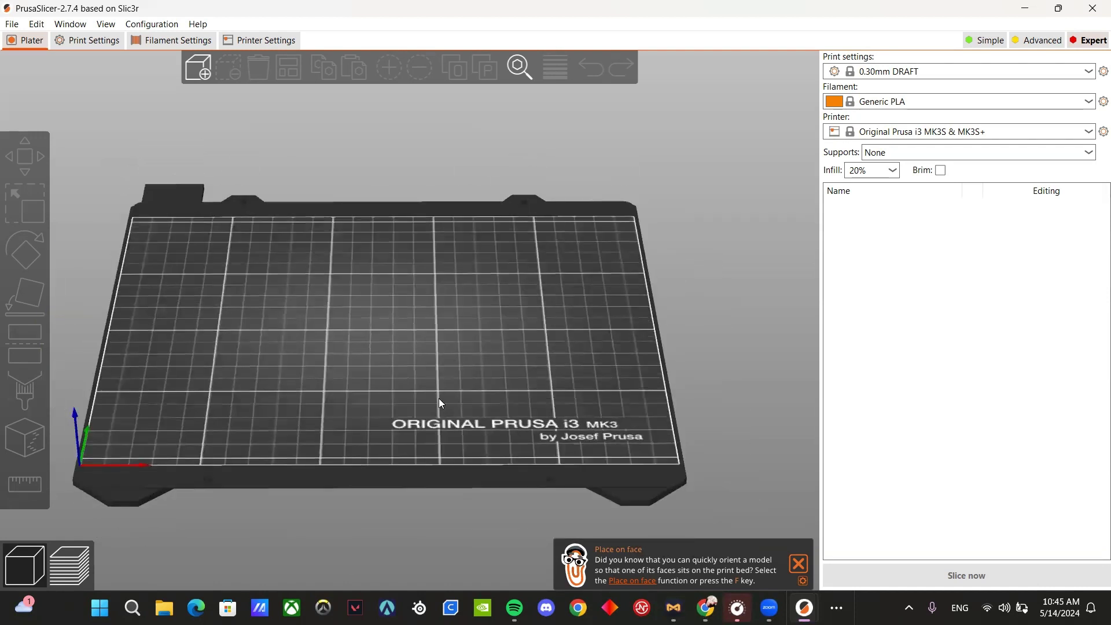
- Import the Tony_chopper.stl model from the Downloads folder onto the print bed
click(3, 19)
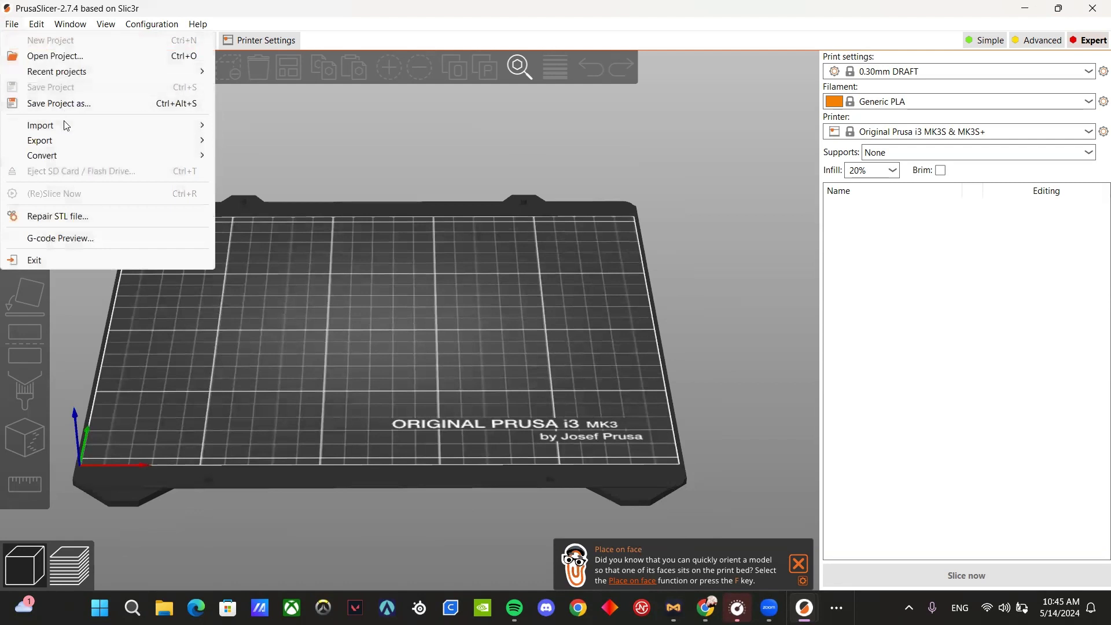
click(35, 9)
click(6, 27)
mouse_move(64, 128)
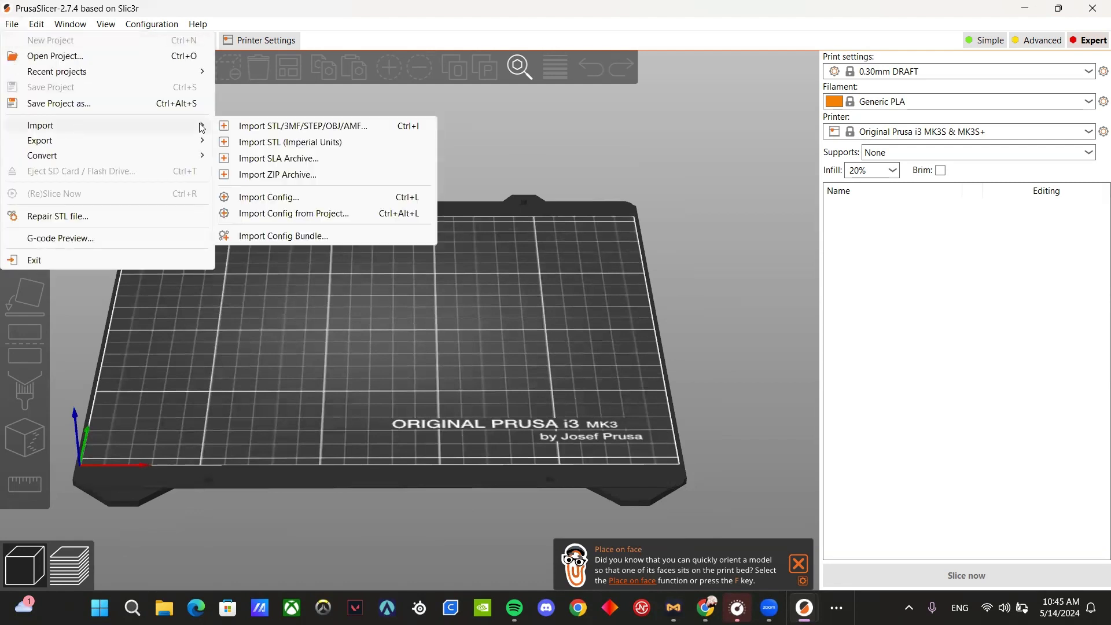
click(300, 128)
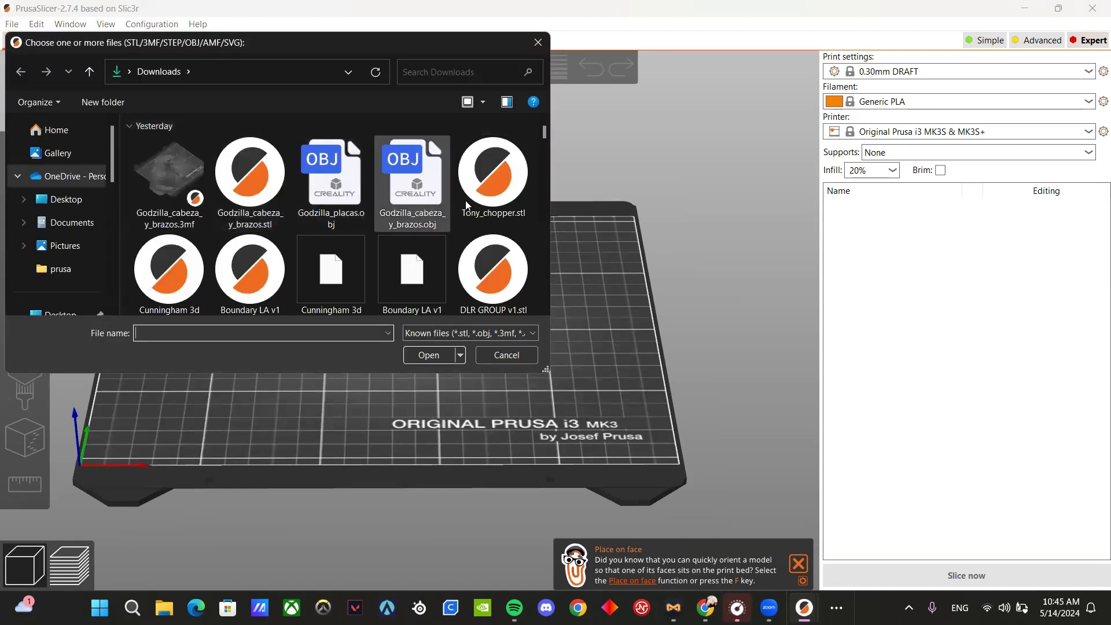
scroll(486, 209, down, 3)
scroll(486, 210, up, 3)
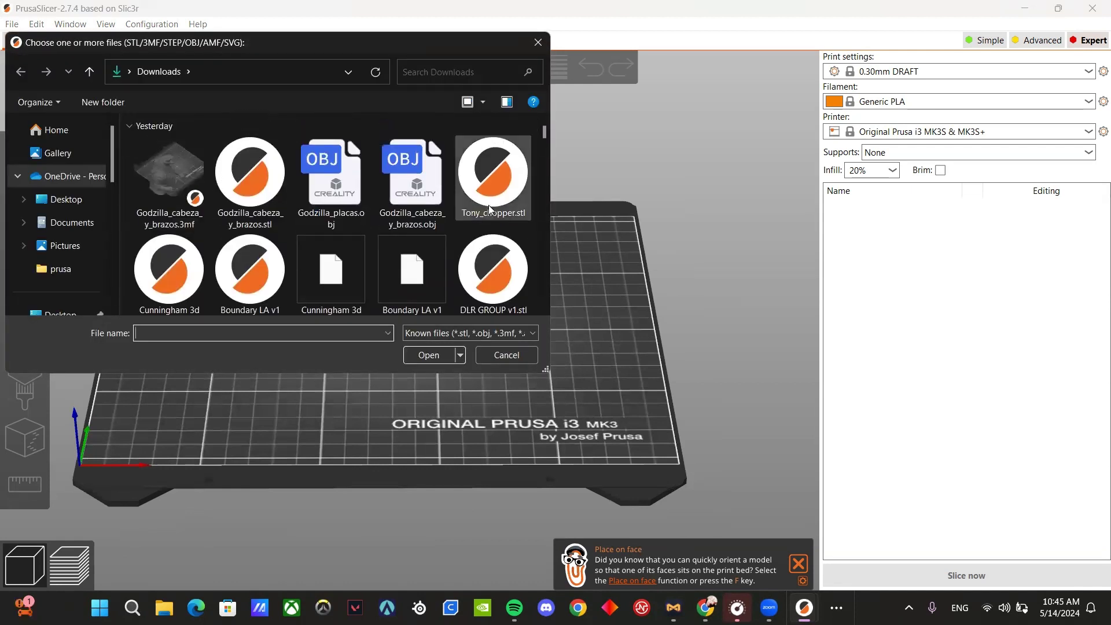
click(484, 162)
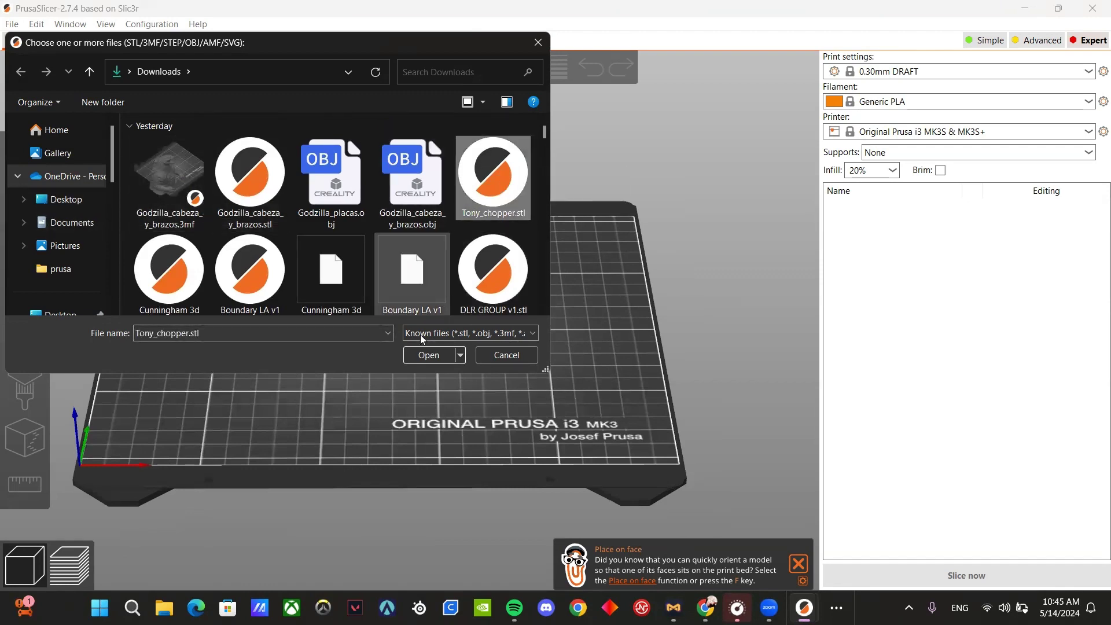
click(429, 354)
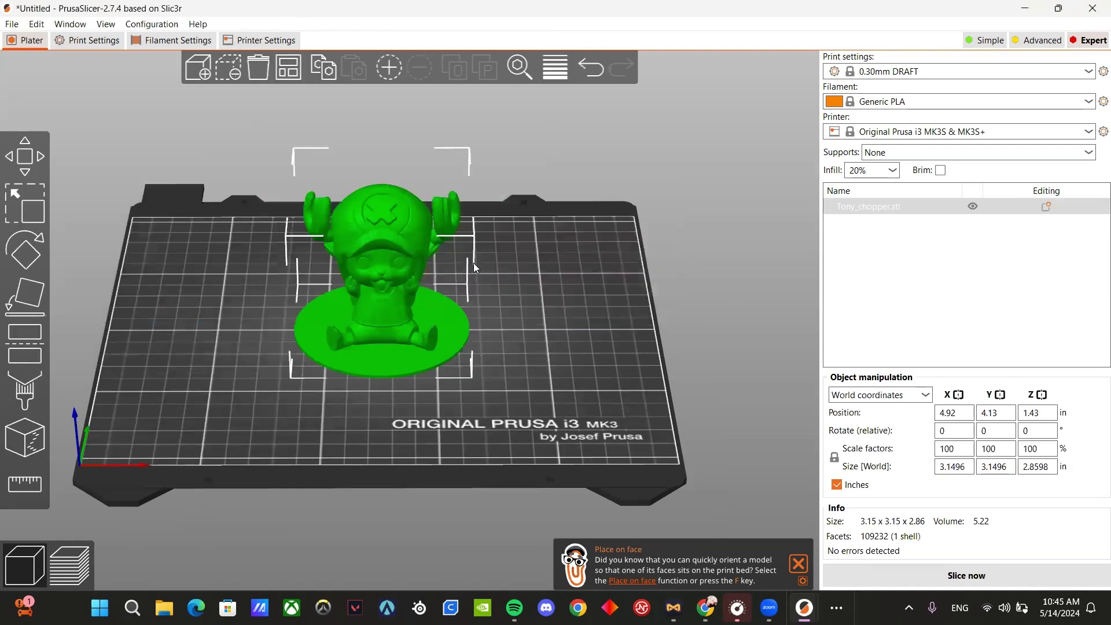
- Examine the imported figure from several angles, along with its scale factors, relative rotation values and Rotate handles
drag(575, 329, 610, 341)
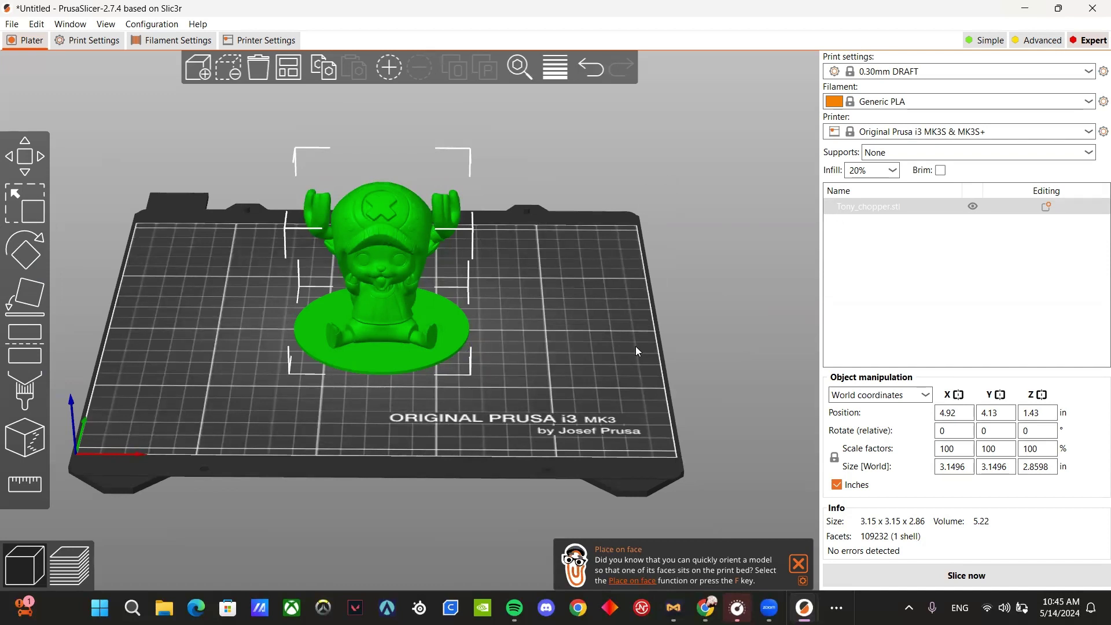
drag(636, 346, 507, 367)
drag(404, 352, 647, 356)
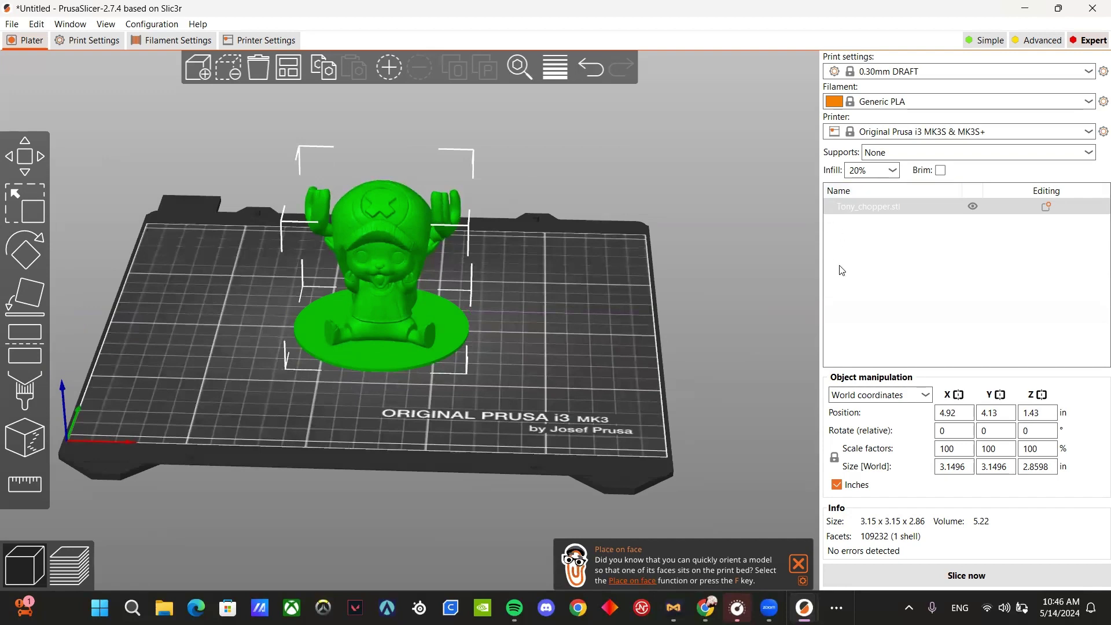
drag(579, 301, 525, 316)
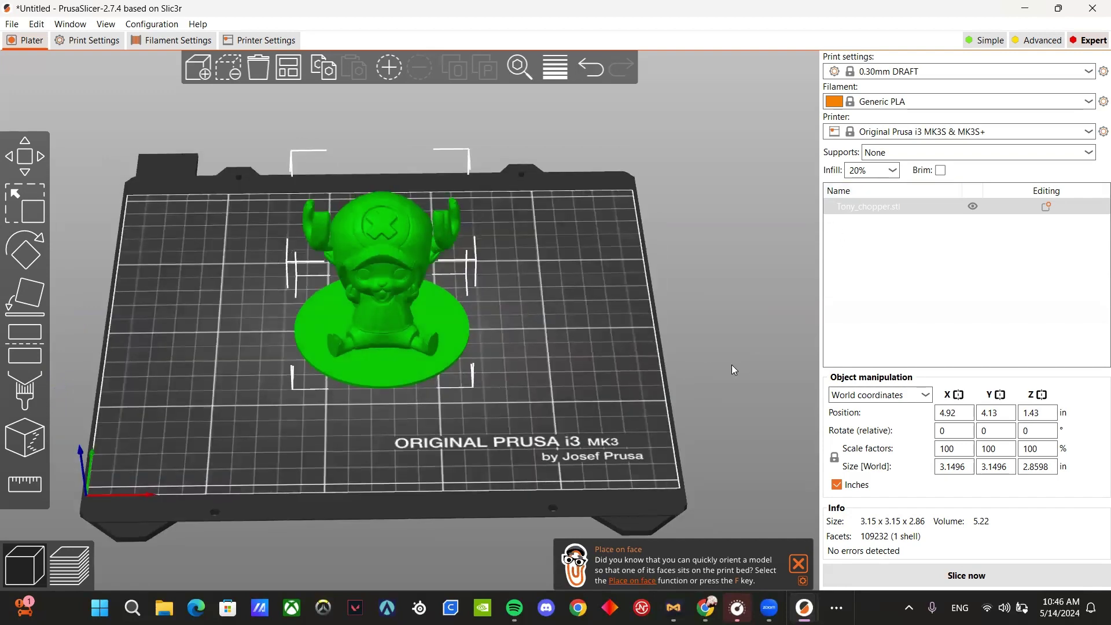
drag(597, 365, 588, 336)
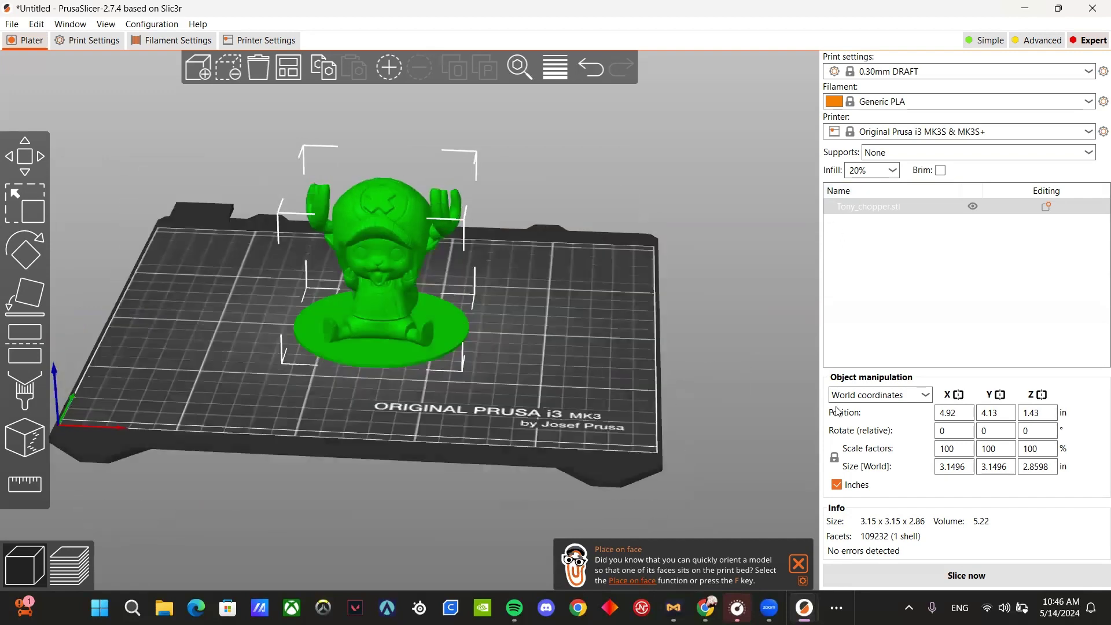
click(969, 449)
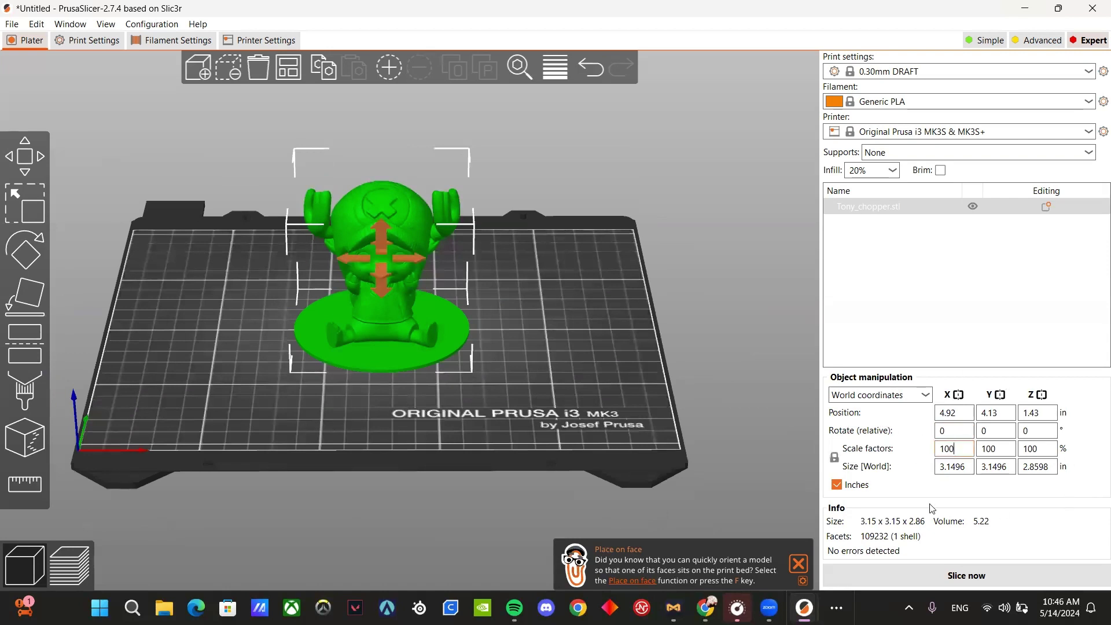
click(965, 432)
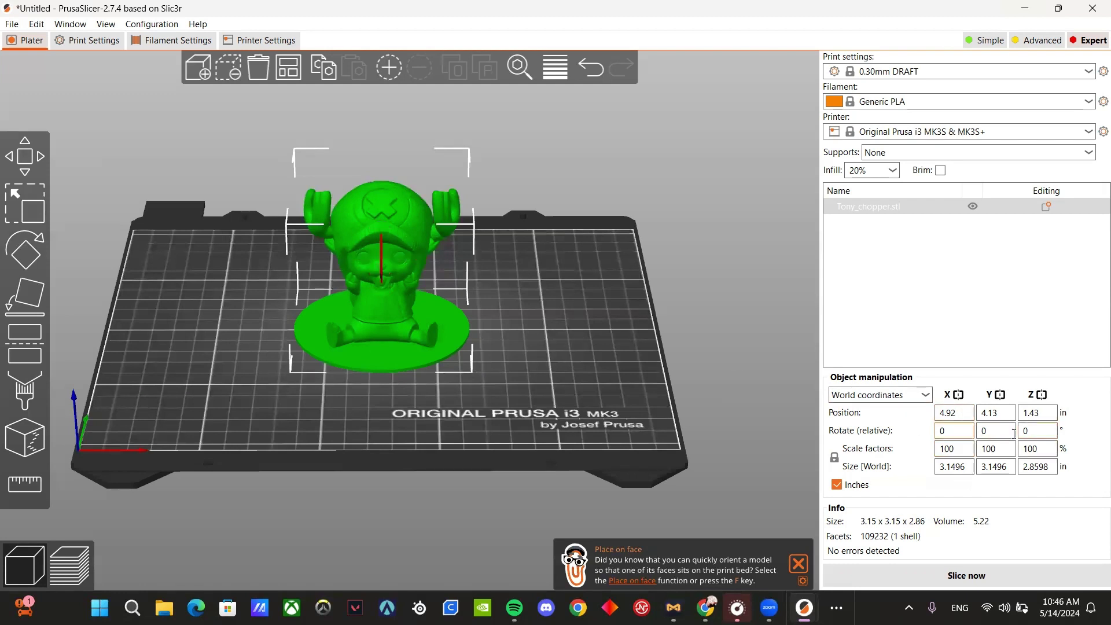
click(997, 431)
click(1040, 433)
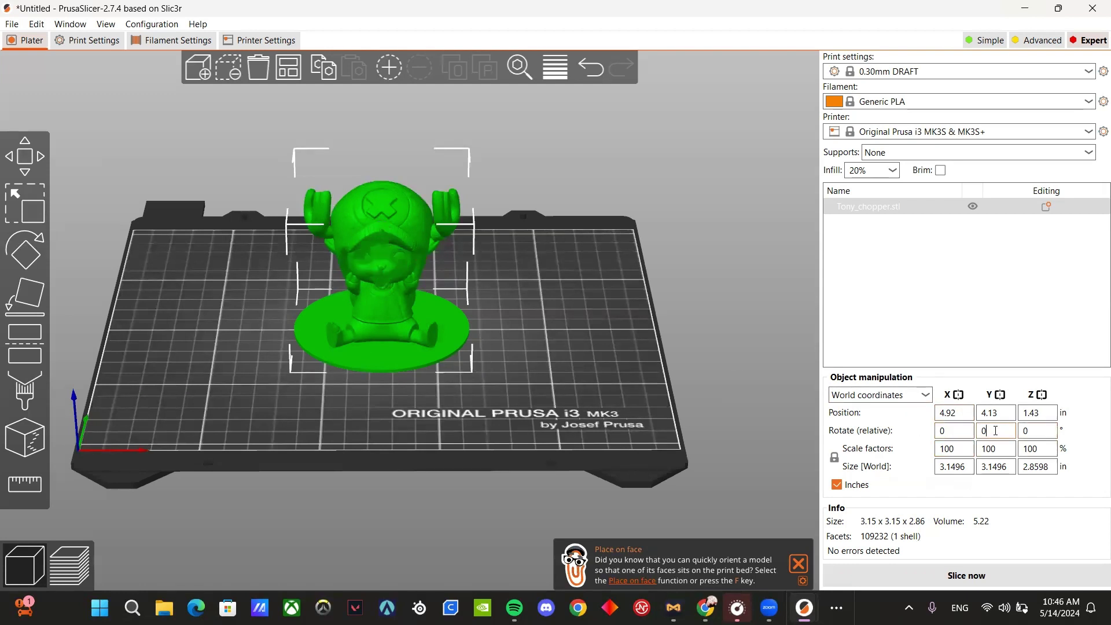
click(956, 430)
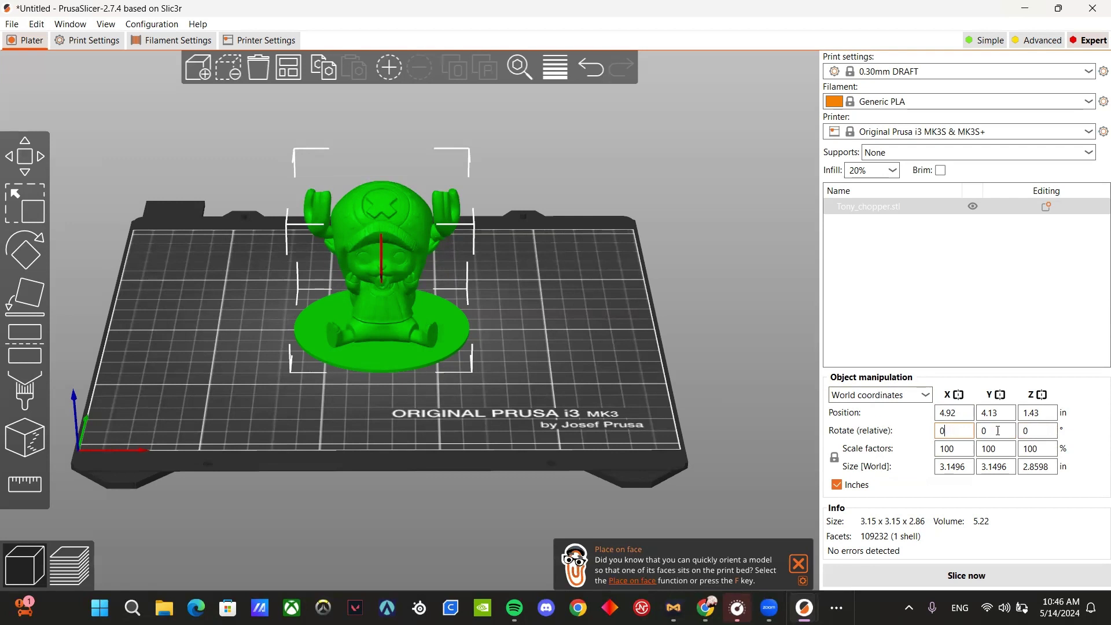
click(15, 256)
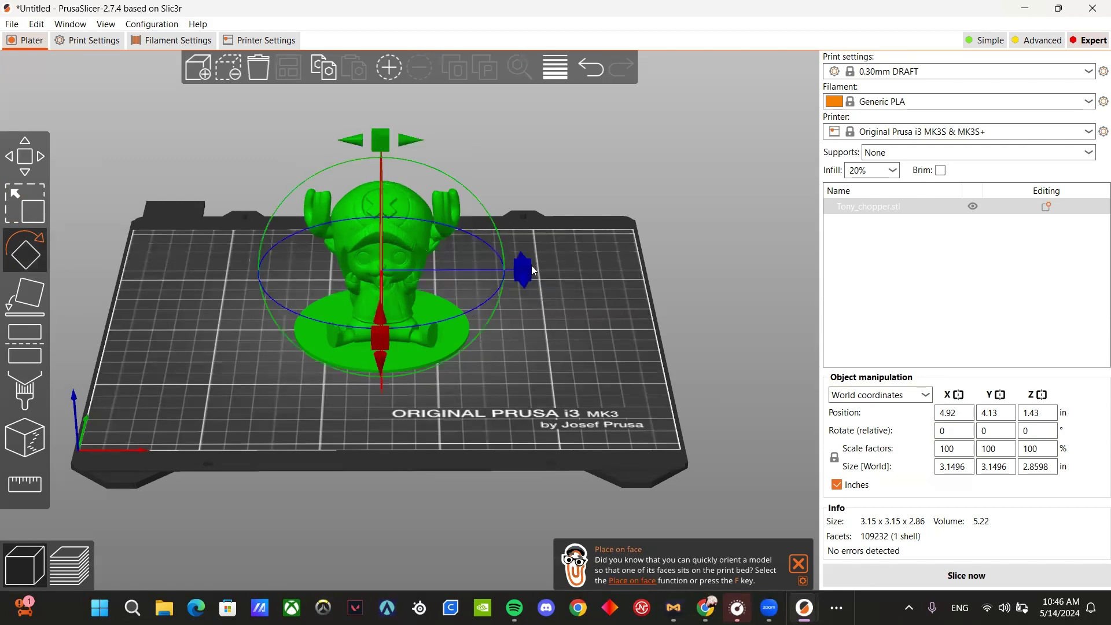
mouse_move(521, 271)
mouse_down()
mouse_move(486, 266)
mouse_move(440, 315)
mouse_move(533, 276)
mouse_move(520, 274)
mouse_up()
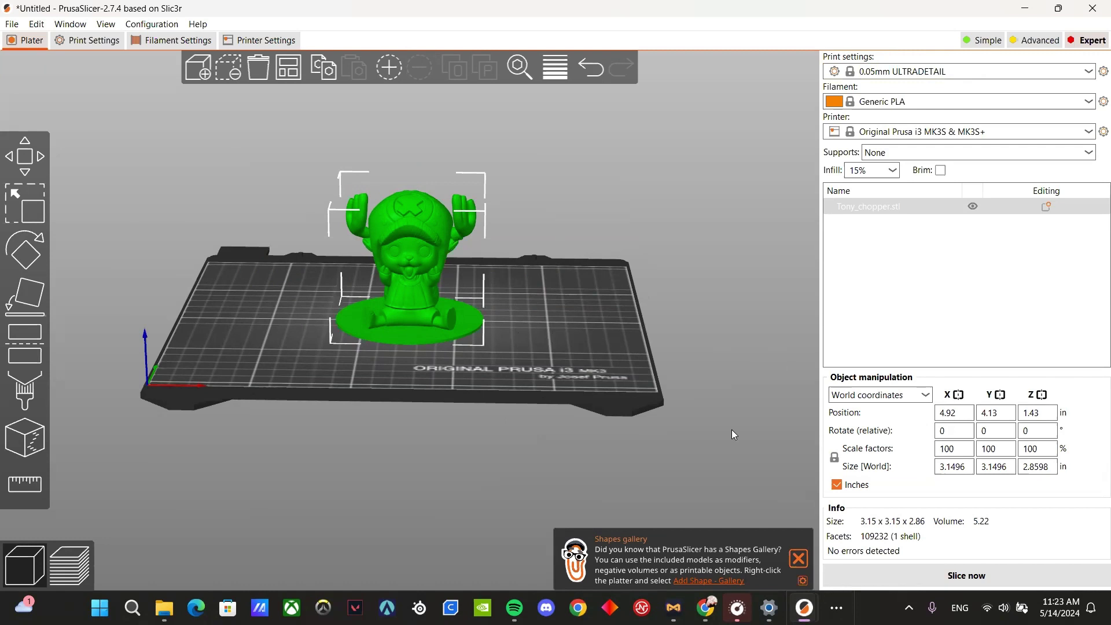
- Scale the figure uniformly to 50%
drag(734, 434, 579, 418)
click(958, 450)
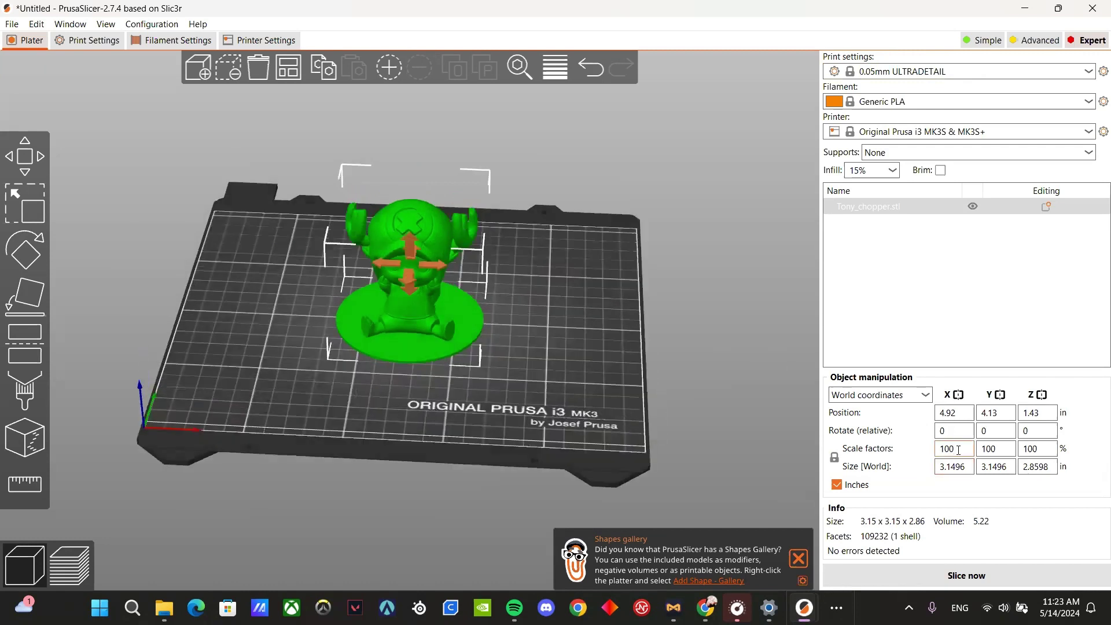
key(BackSpace)
key(BackSpace)
key(BackSpace)
text(50)
key(Return)
scroll(577, 293, up, 6)
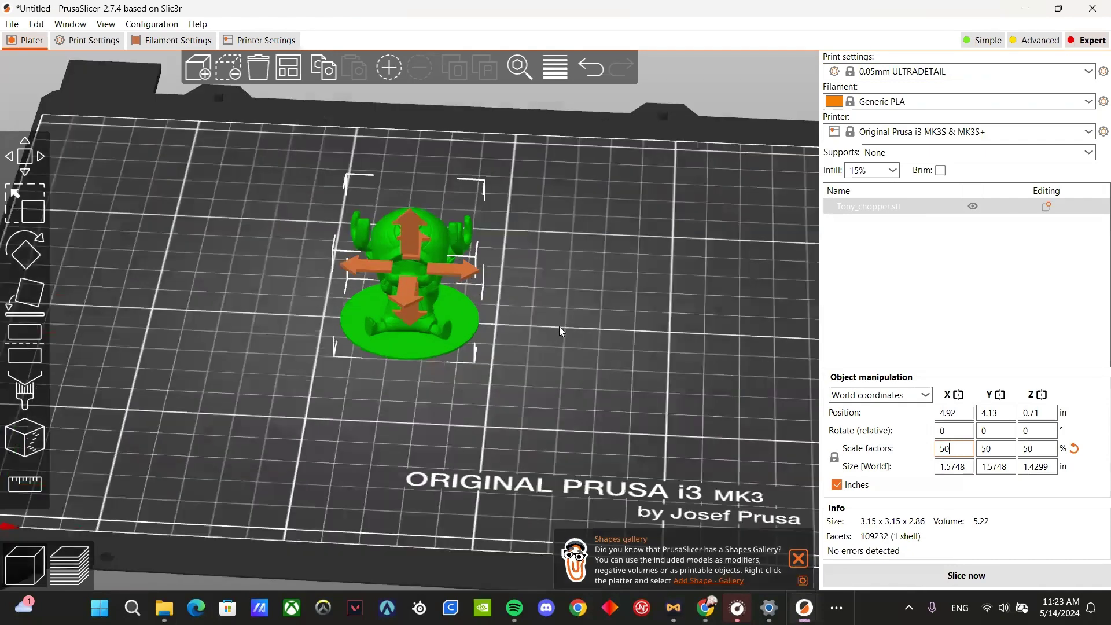
- Scale the figure uniformly to 150% and look at how it fits the bed
drag(638, 375, 612, 372)
key(1)
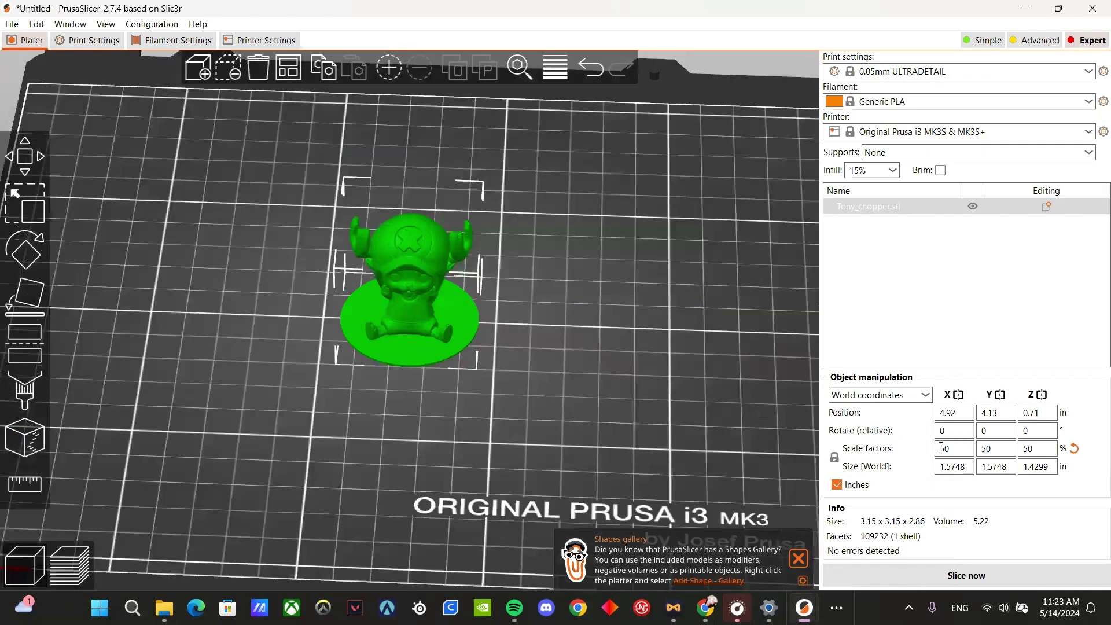
key(Return)
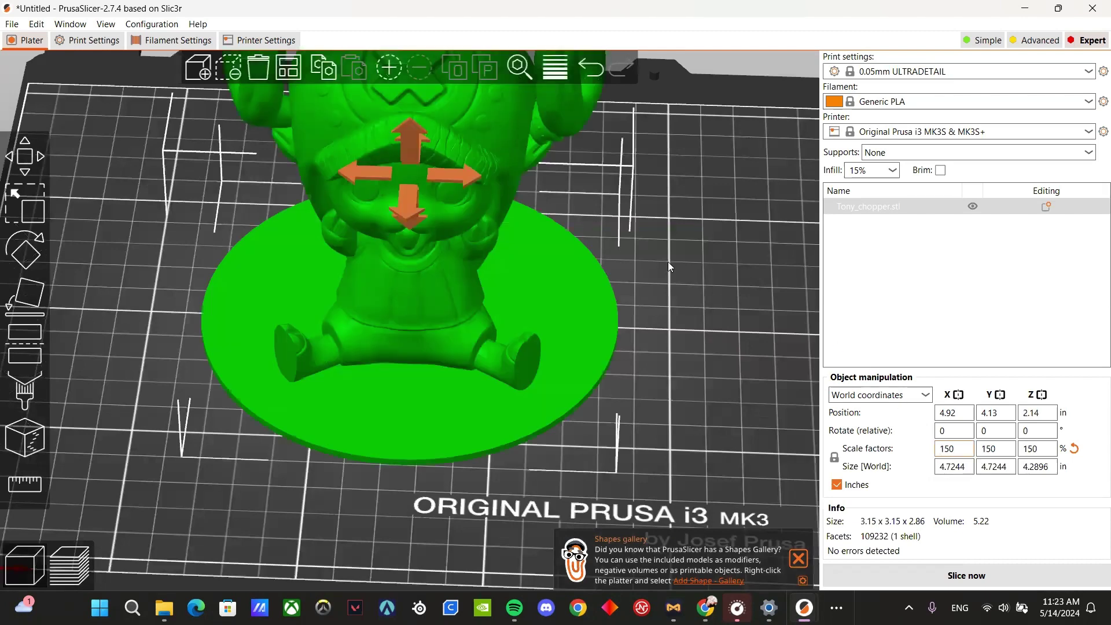
scroll(623, 258, down, 7)
drag(624, 275, 548, 358)
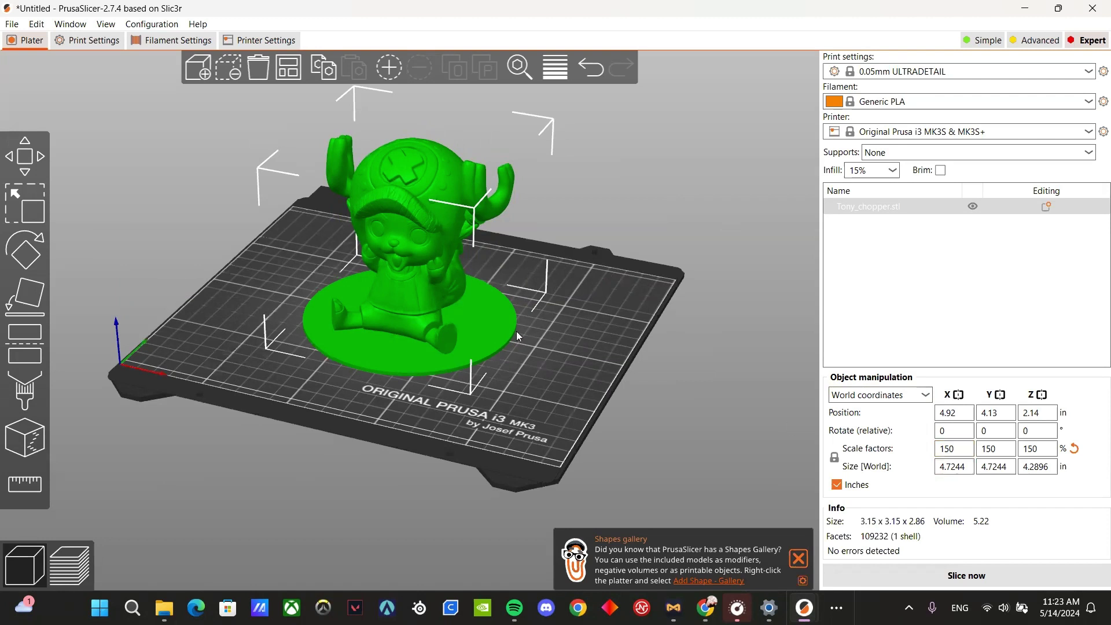
- Set the figure's uniform scale factor back to 100%
double_click(962, 451)
text(100)
key(Return)
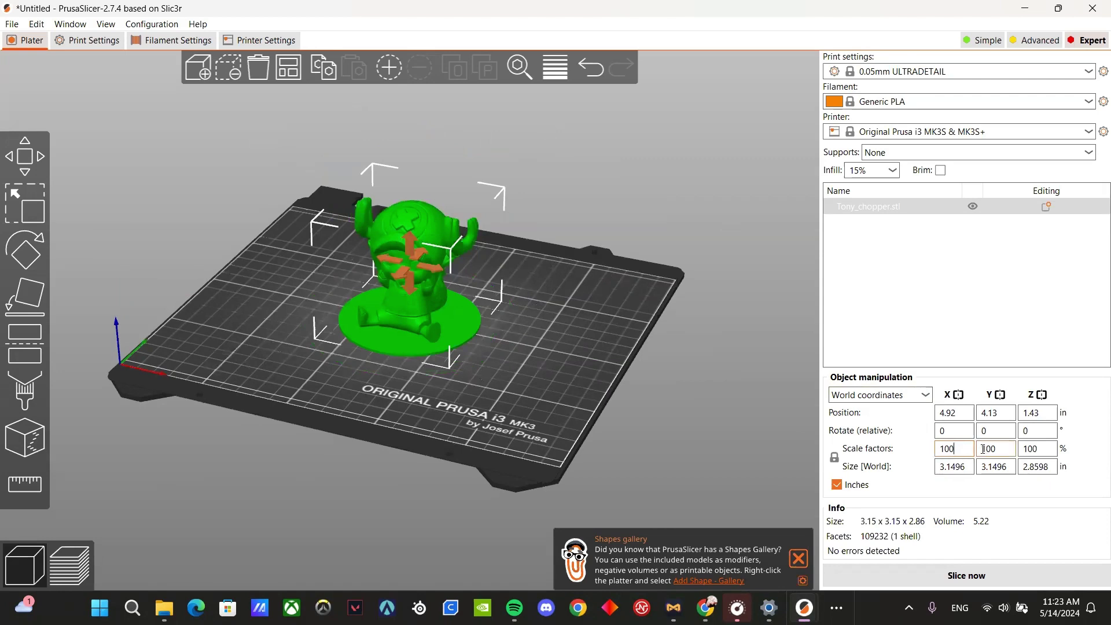
- Try scaling the figure uniformly to 1000% and view it against the print area
text(0)
key(Return)
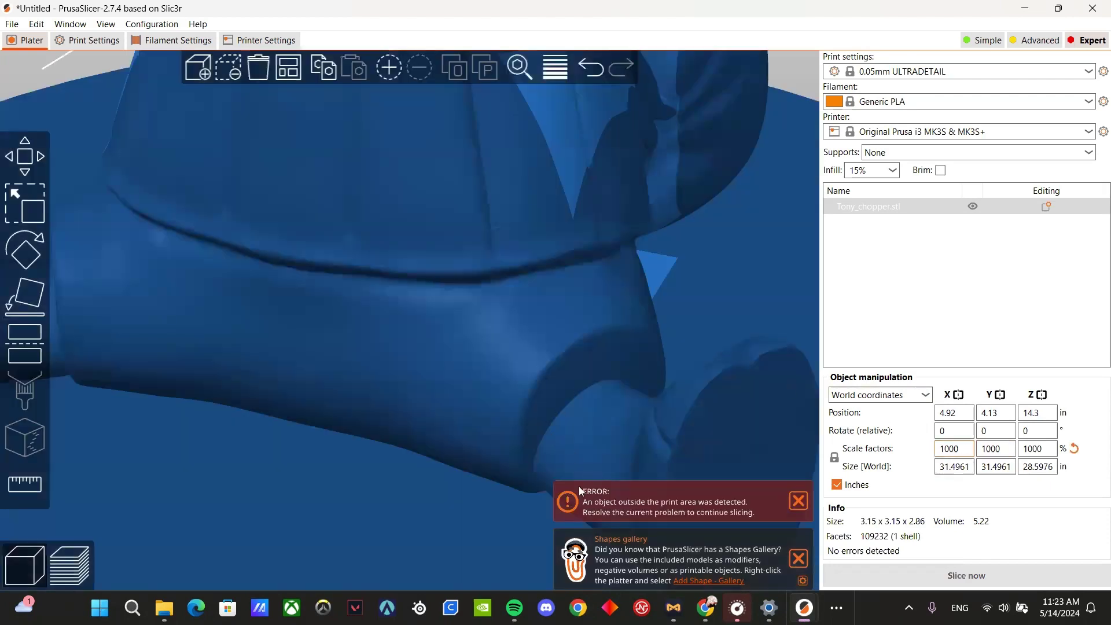
scroll(481, 399, down, 8)
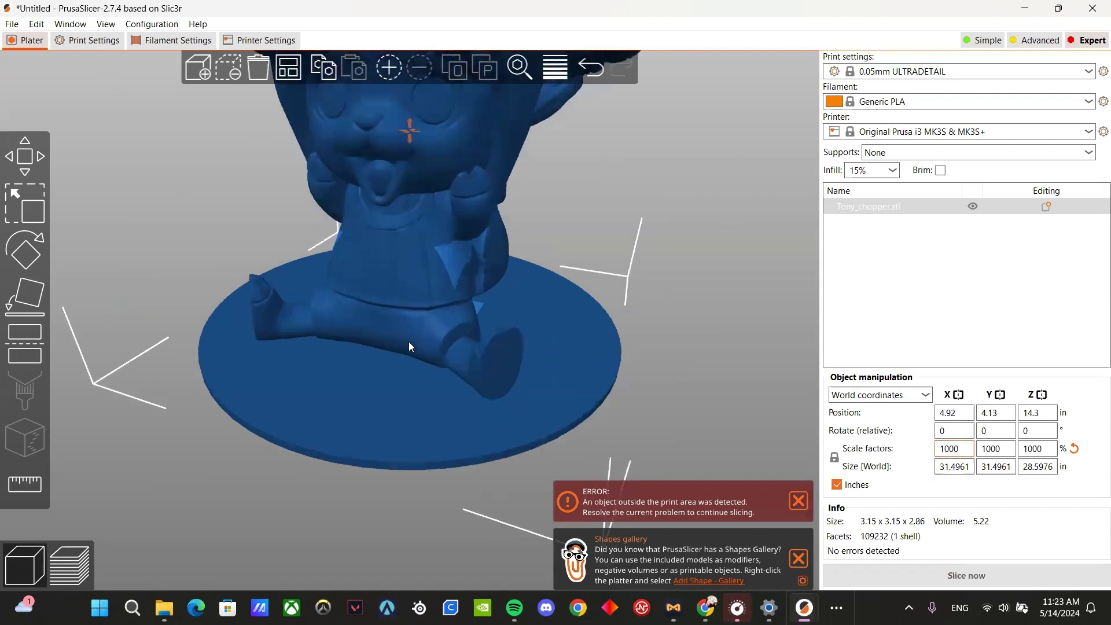
scroll(512, 339, up, 3)
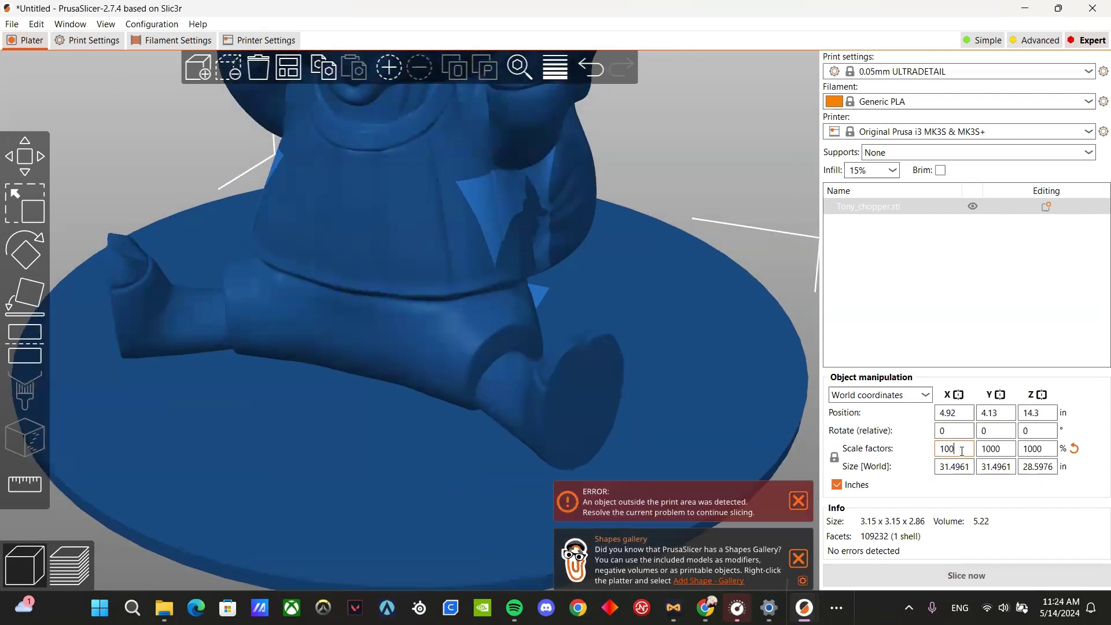
- Restore the oversized figure to a uniform scale of 100%
key(Return)
scroll(397, 290, up, 3)
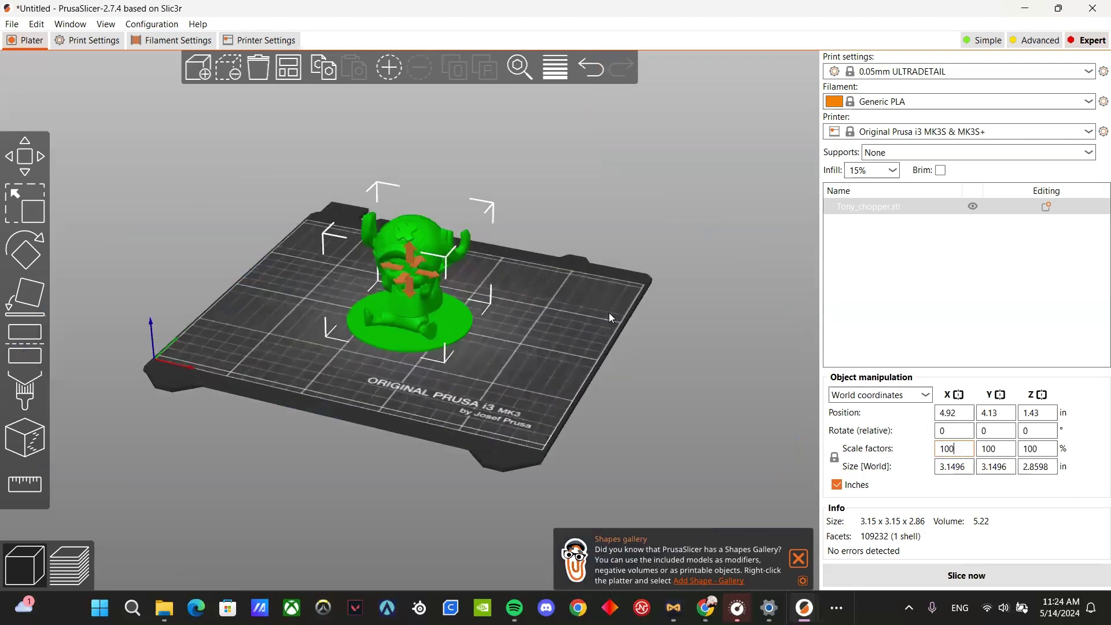
drag(608, 317, 633, 317)
key(3)
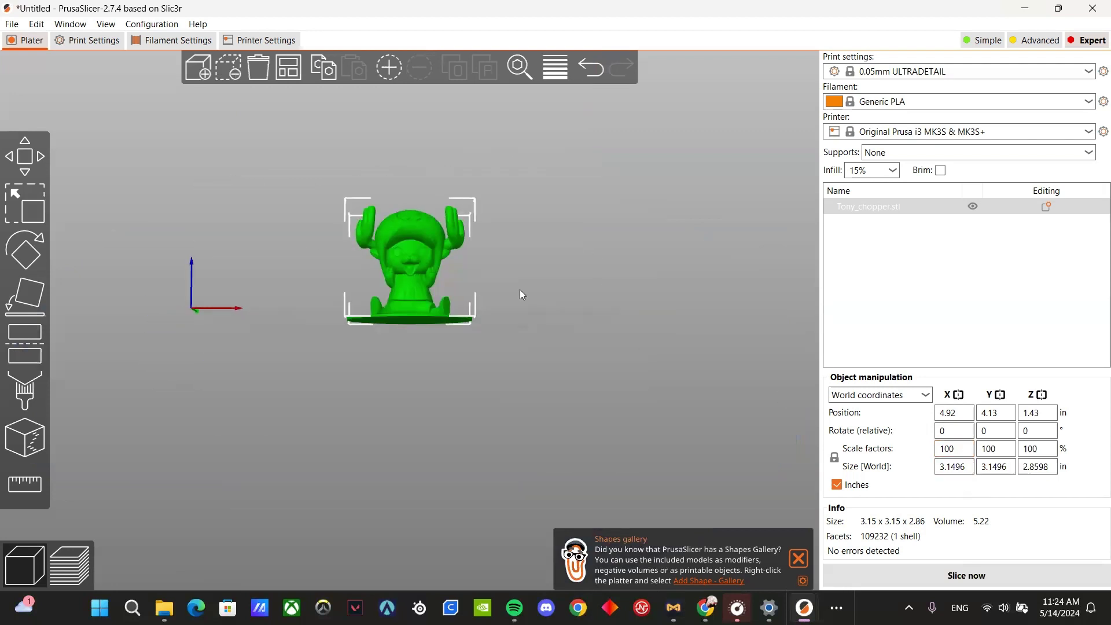
- Move the figure around the print bed, leaving it near the centre at about X 5.42 in, Y 4.19 in
drag(520, 289, 532, 316)
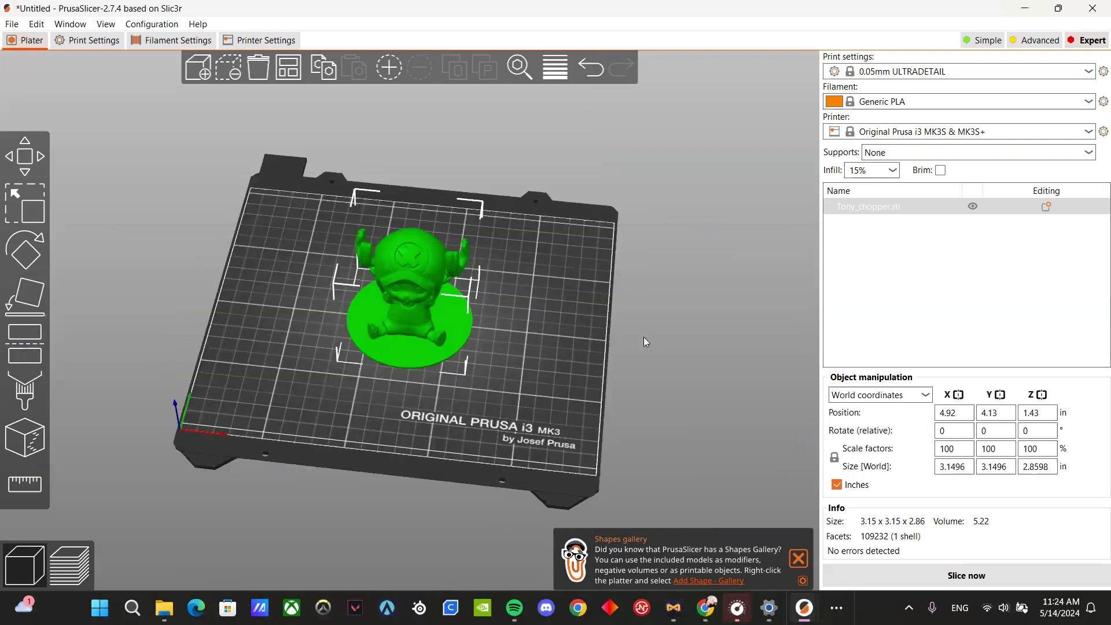
drag(414, 315, 589, 398)
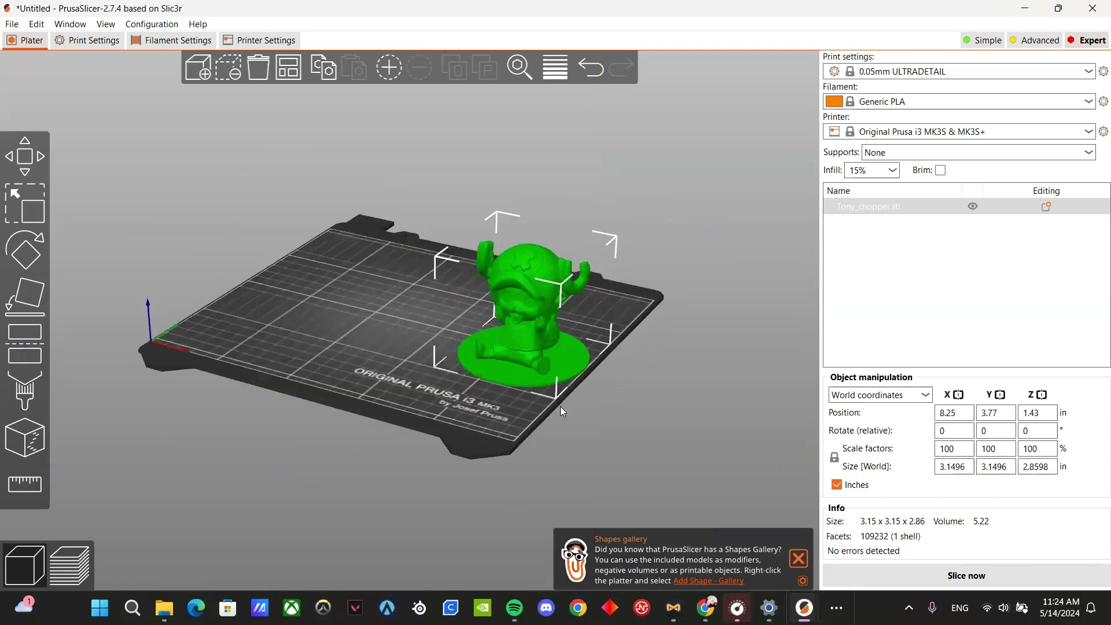
drag(531, 360, 519, 383)
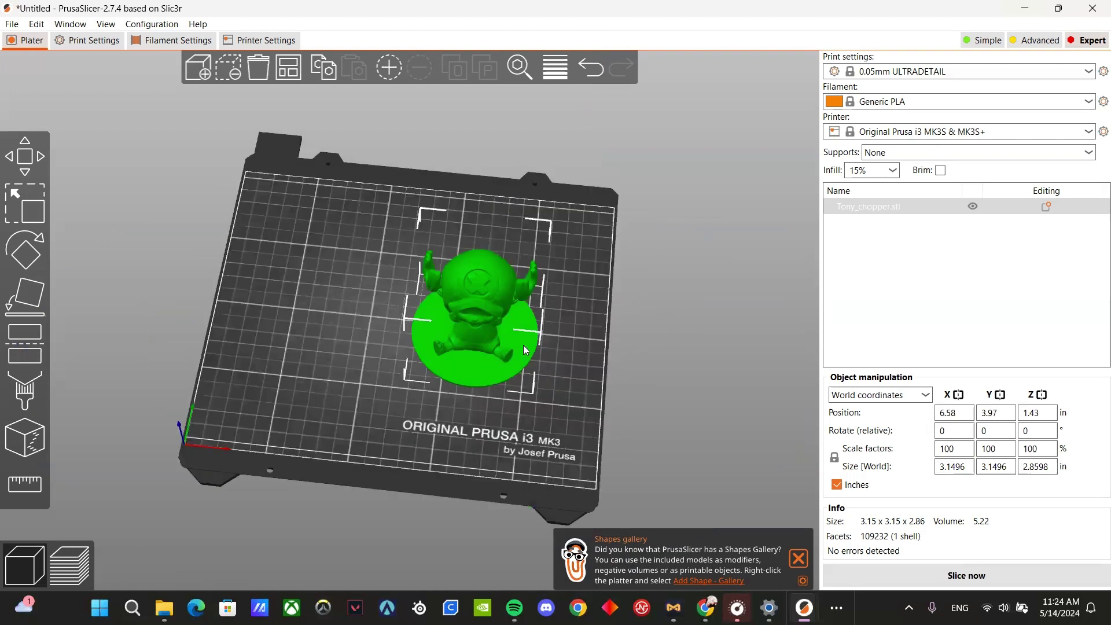
drag(467, 313, 424, 307)
- Use Place on face to turn the figure upside down so it rests on a face at its head
mouse_move(551, 352)
mouse_down()
mouse_move(544, 315)
mouse_move(559, 293)
mouse_move(554, 362)
mouse_up()
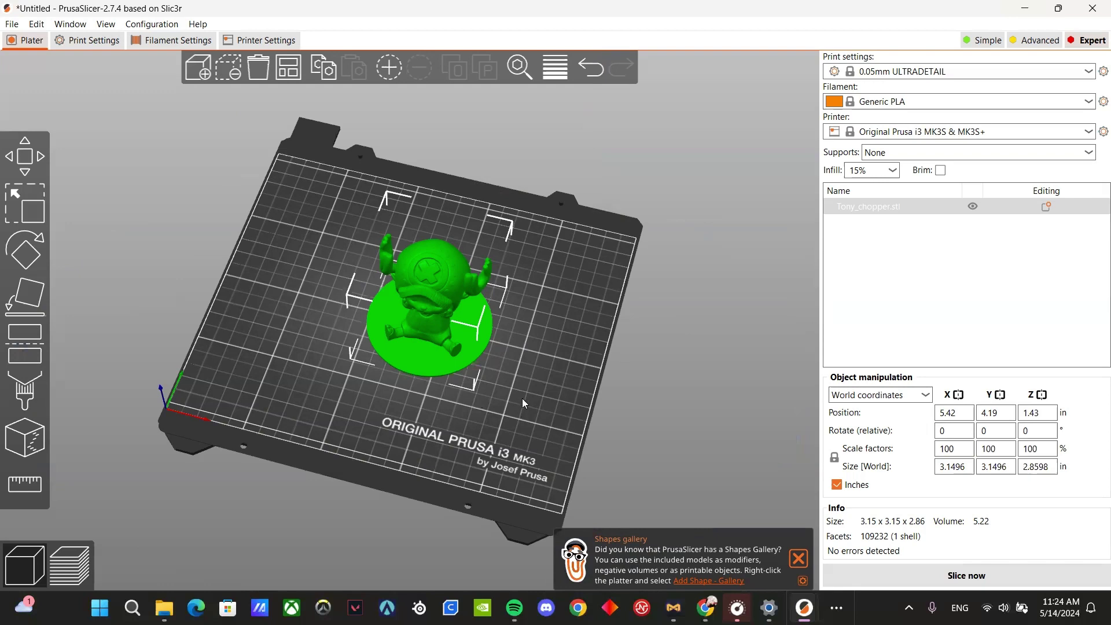
drag(522, 399, 539, 370)
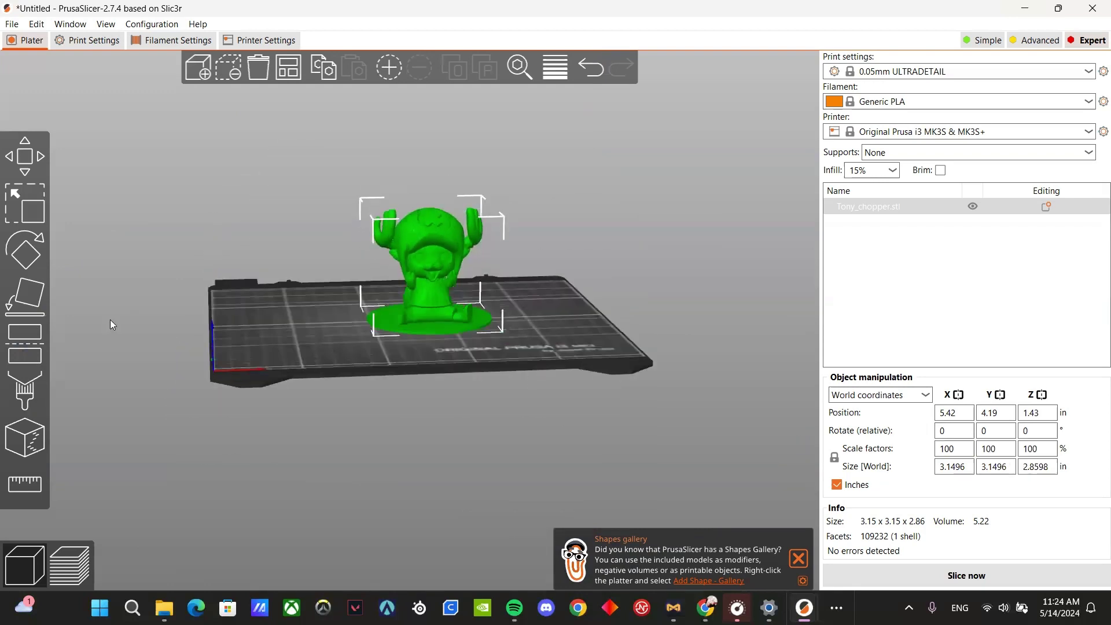
click(31, 300)
drag(576, 370, 423, 277)
click(413, 270)
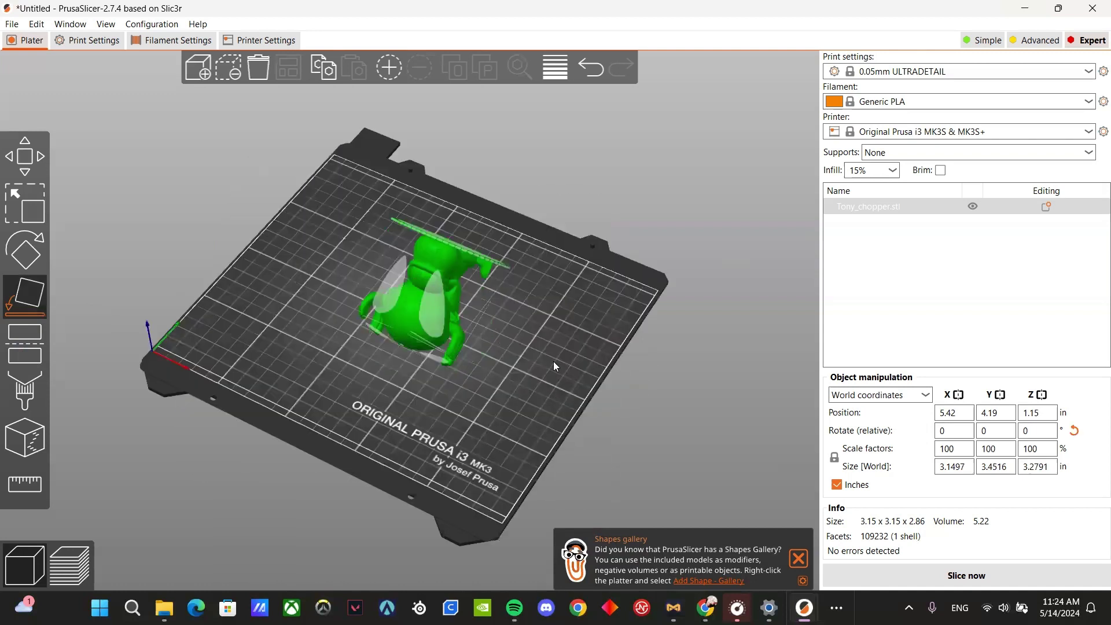
- Use Place on face to stand the figure upright on the flat underside of its round base
drag(553, 361, 406, 354)
drag(464, 392, 374, 300)
drag(512, 302, 521, 347)
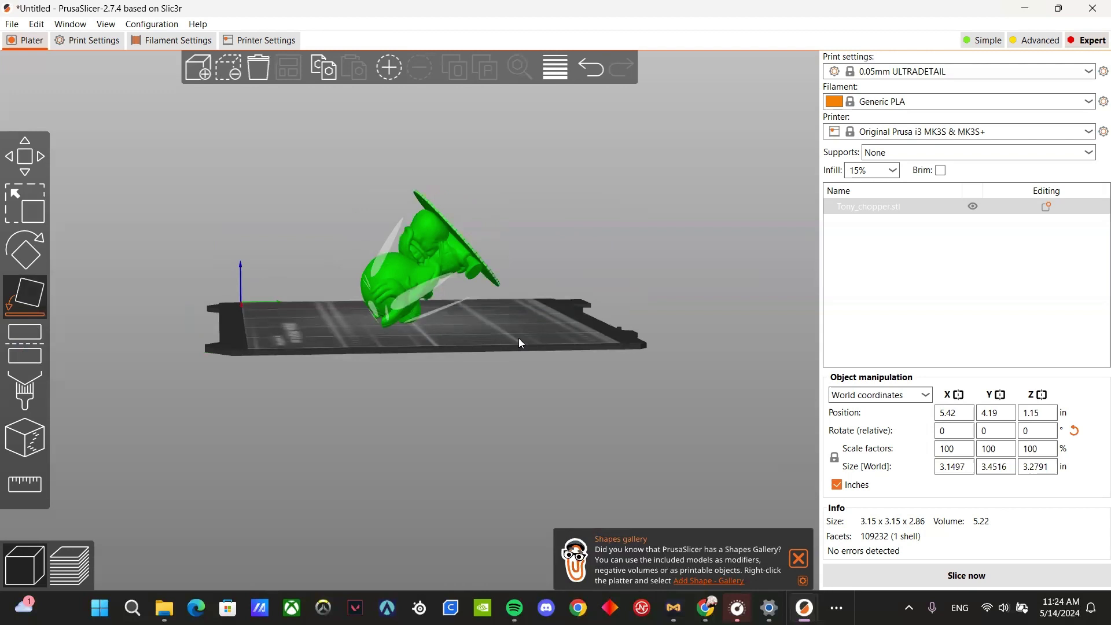
drag(554, 299, 532, 323)
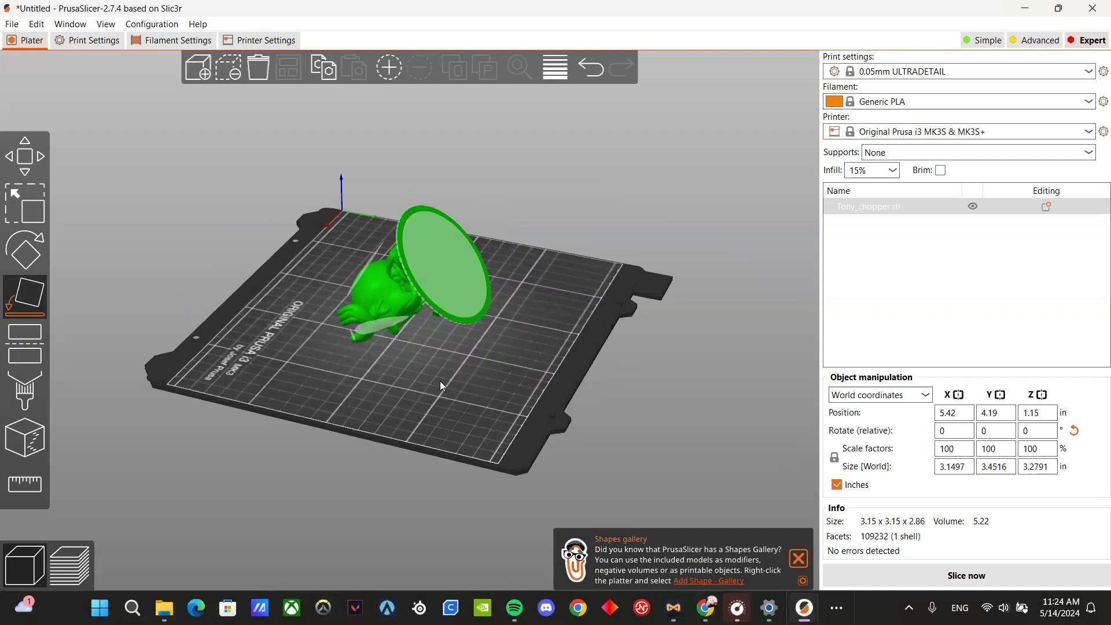
drag(440, 381, 455, 250)
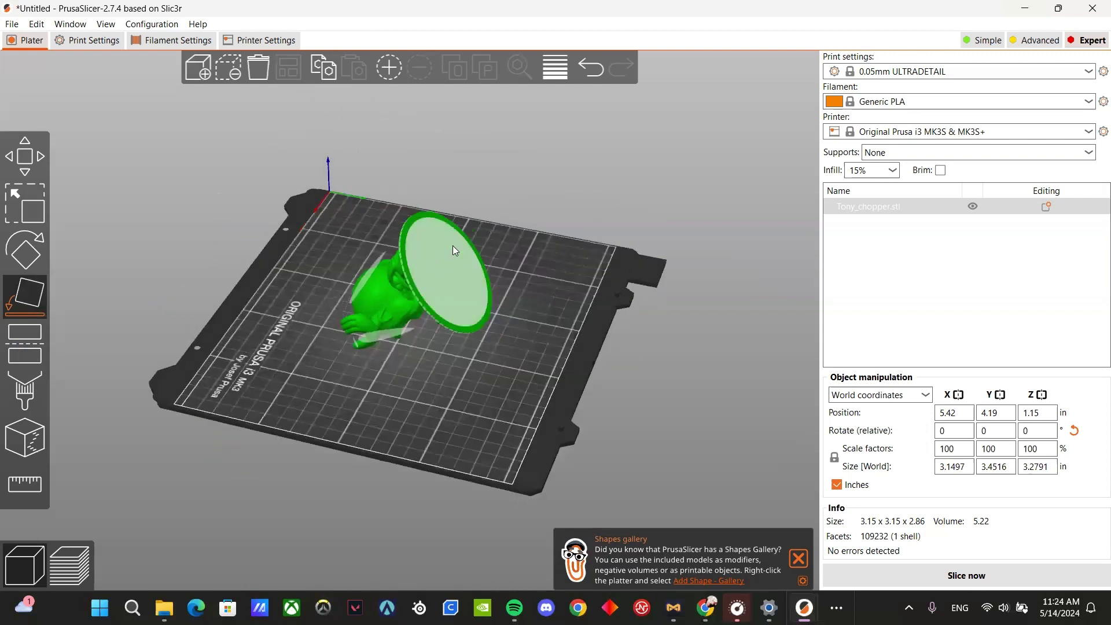
click(465, 311)
mouse_move(470, 340)
mouse_down()
mouse_move(461, 403)
mouse_move(467, 354)
mouse_up()
click(468, 354)
drag(535, 381, 509, 301)
- Try Place on face with other faces of the figure, tilting it off its round base
click(39, 303)
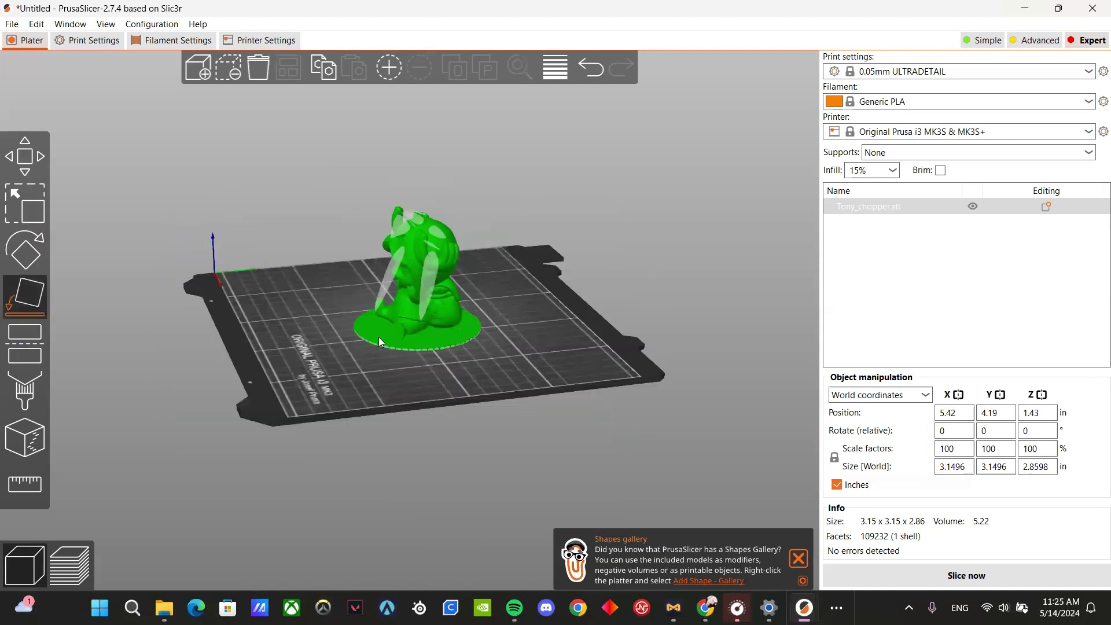
drag(379, 336, 370, 332)
drag(345, 387, 423, 368)
click(408, 290)
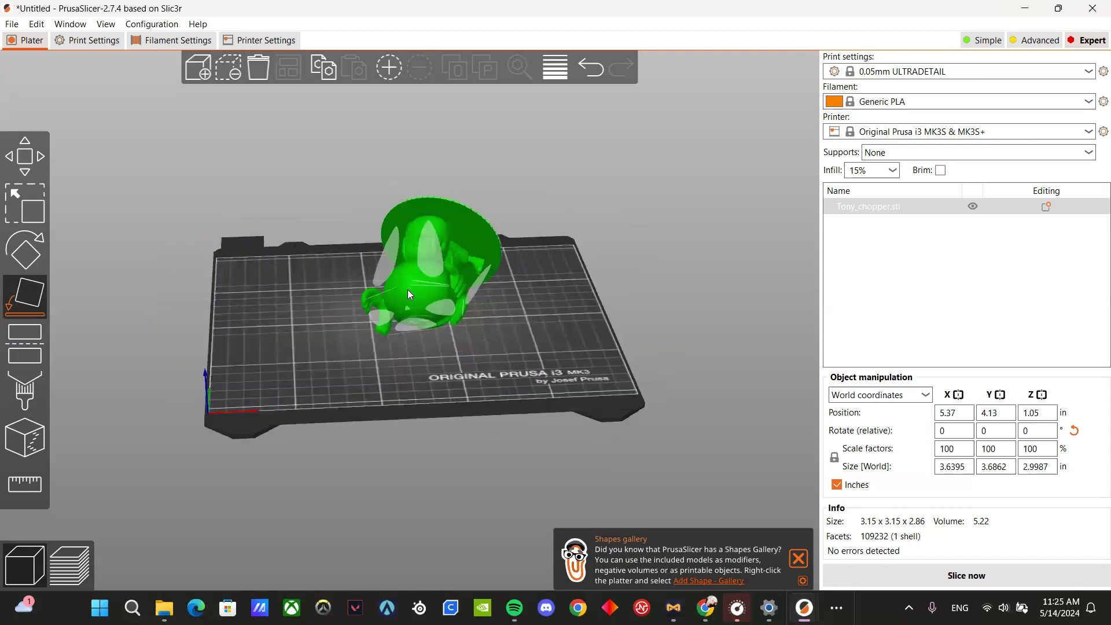
mouse_move(407, 290)
mouse_down()
mouse_move(517, 362)
mouse_move(407, 274)
mouse_up()
click(407, 275)
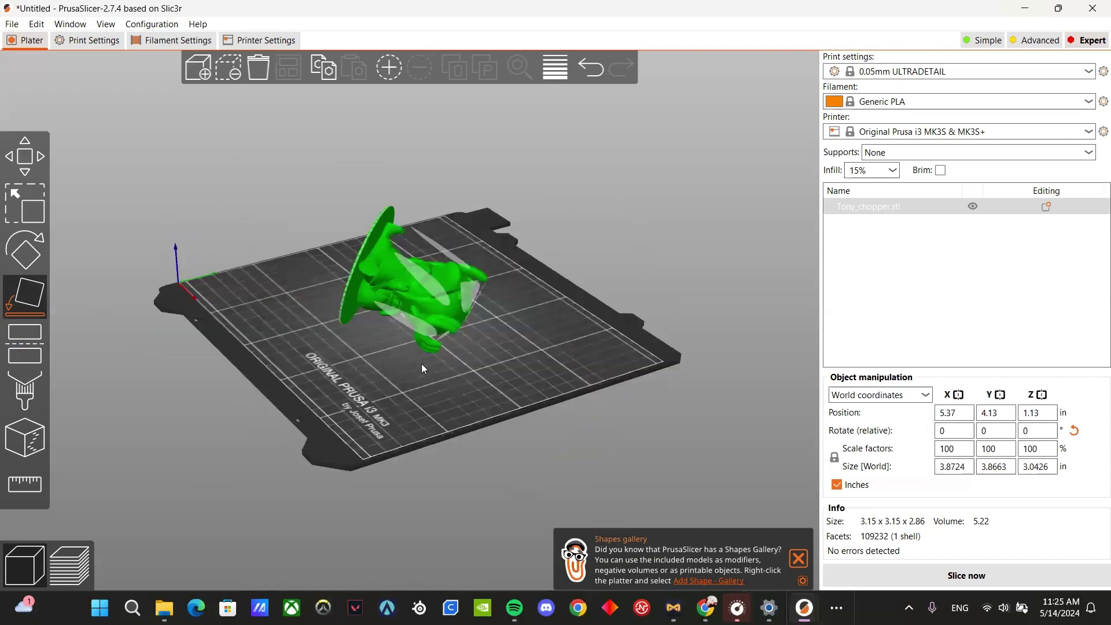
- Return the tilted figure to its round base with Place on face and finish orienting it
drag(422, 364, 391, 276)
click(377, 315)
click(376, 276)
click(426, 305)
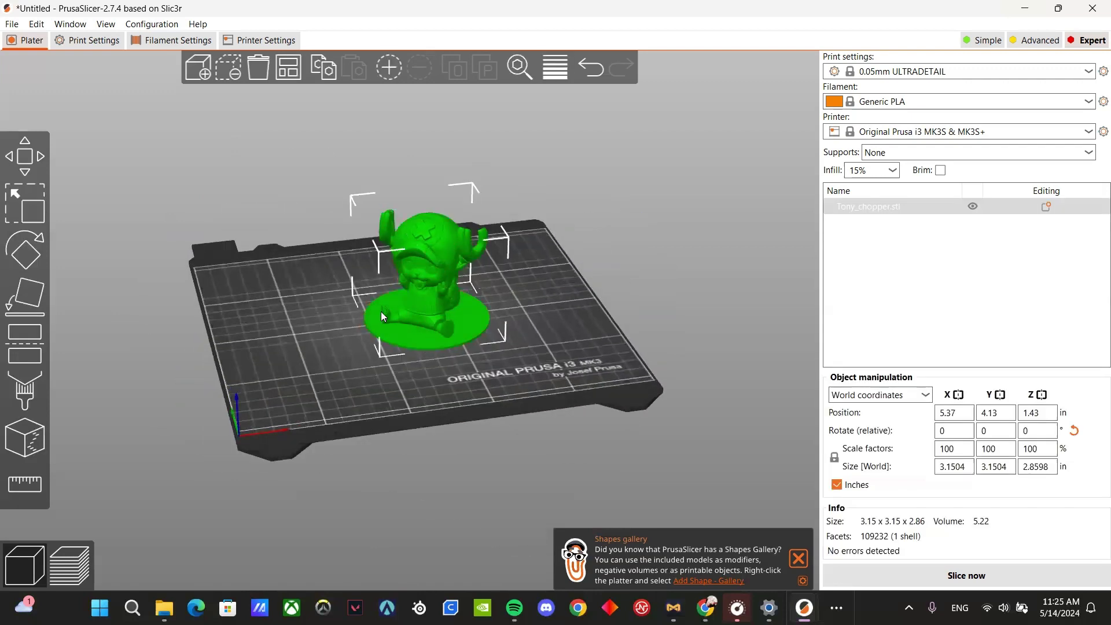
click(43, 305)
click(556, 385)
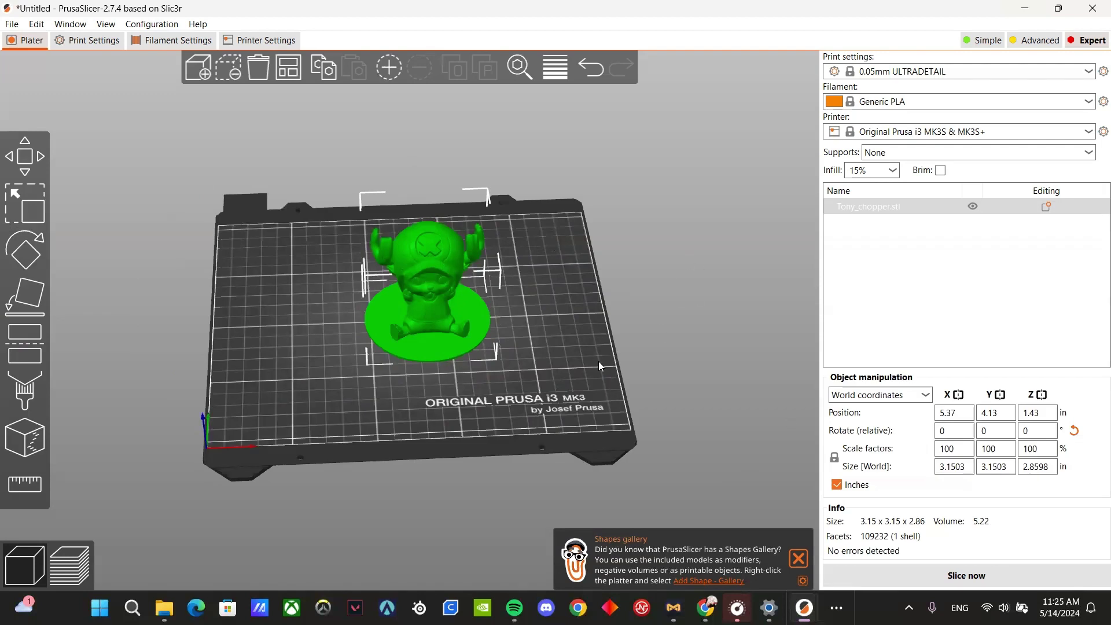
drag(598, 361, 665, 335)
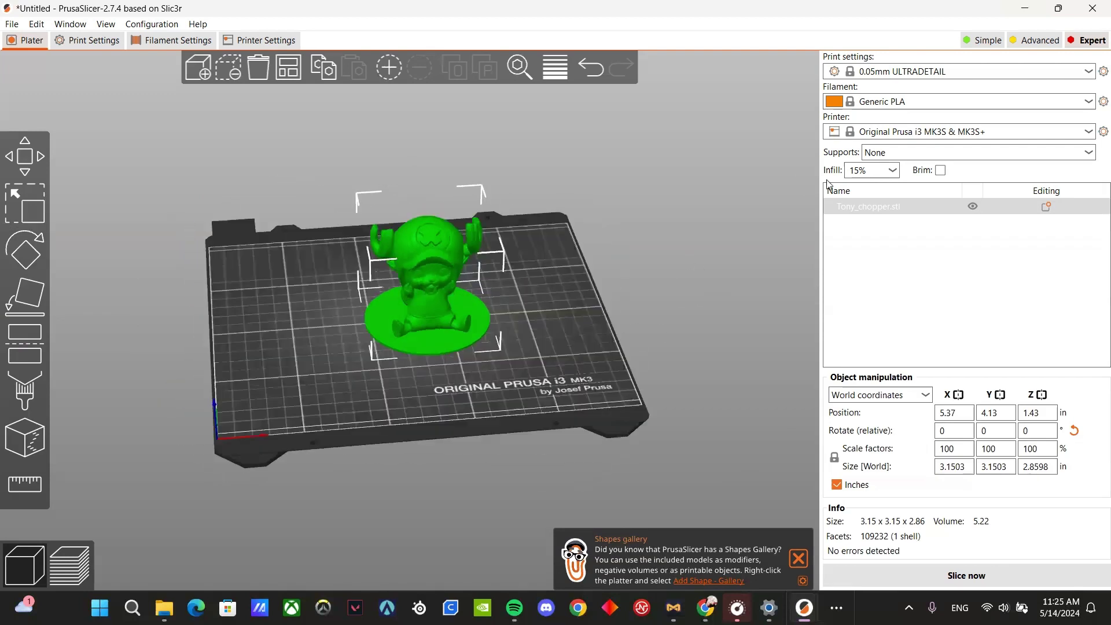
- Choose the 0.30mm DRAFT preset for the print settings
click(892, 73)
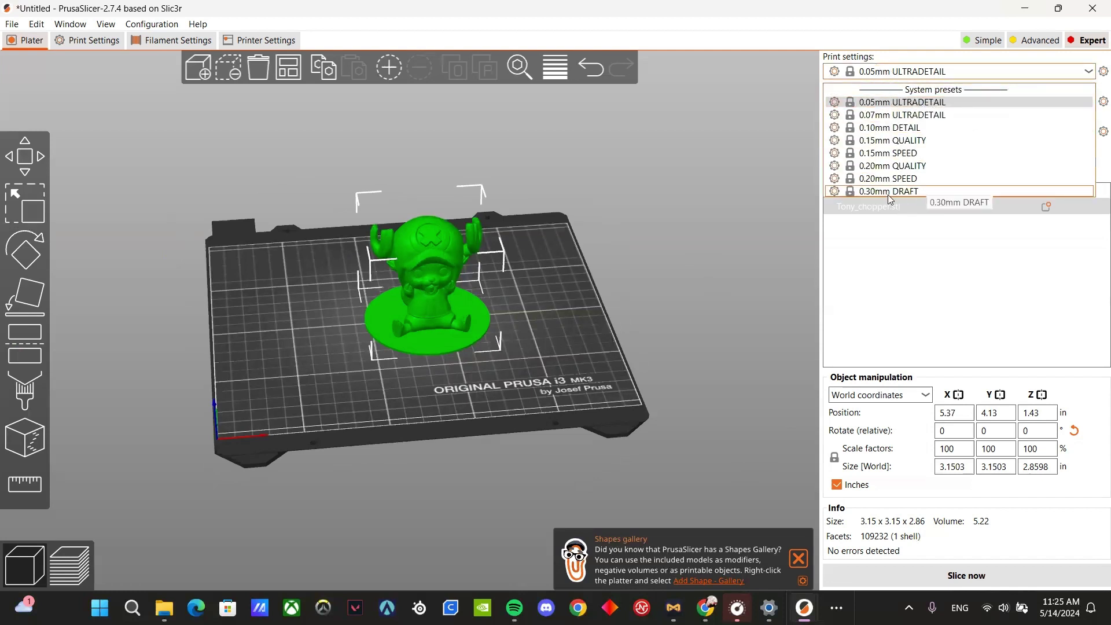
click(906, 192)
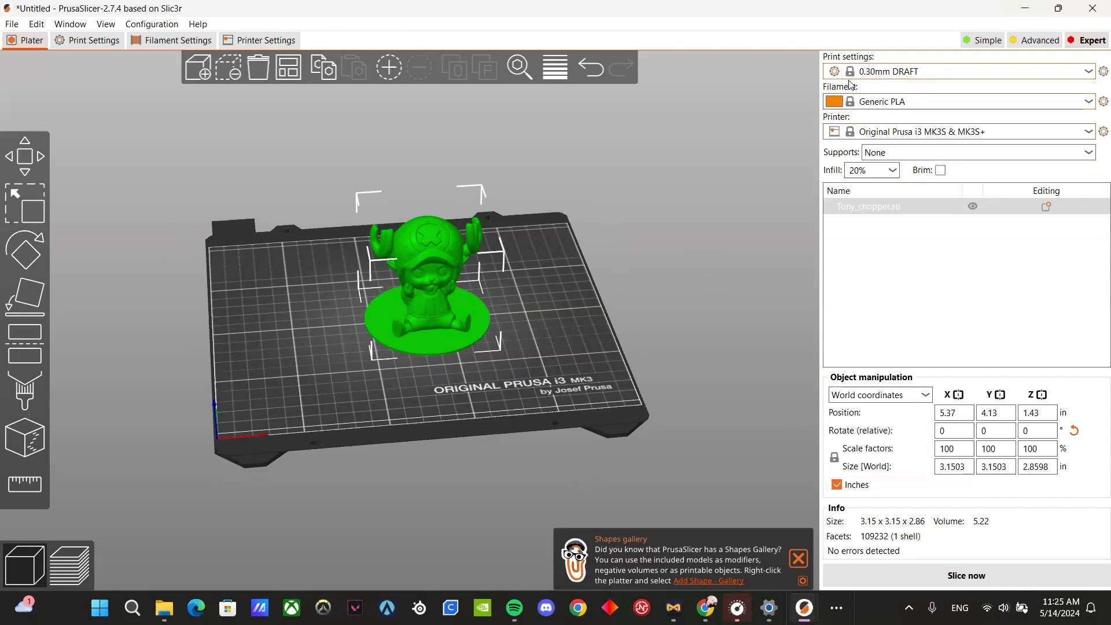
click(920, 71)
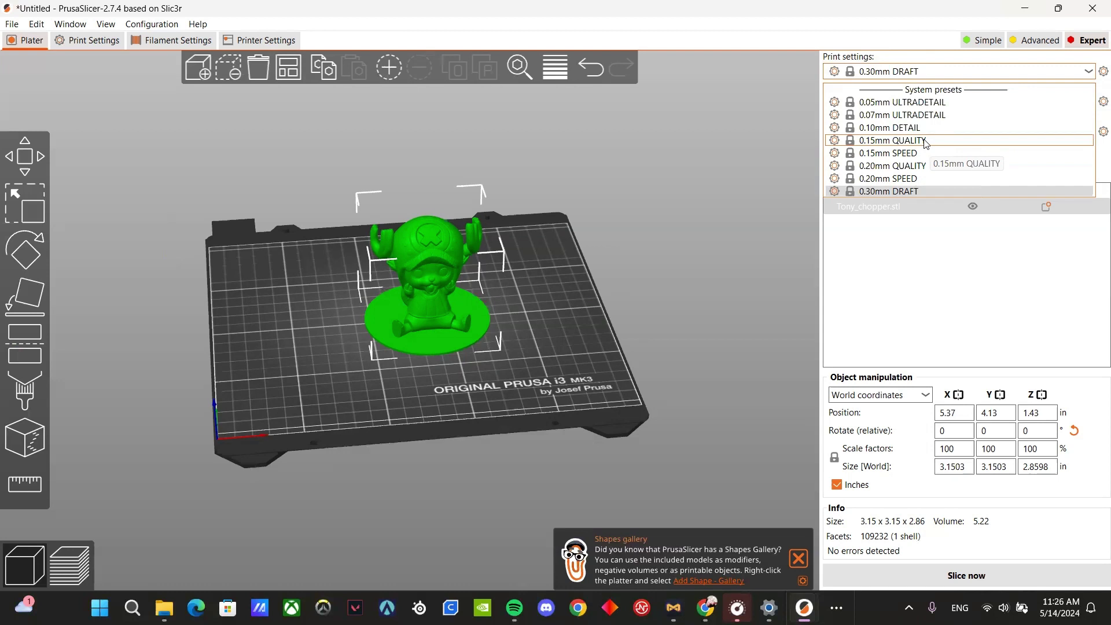
click(562, 169)
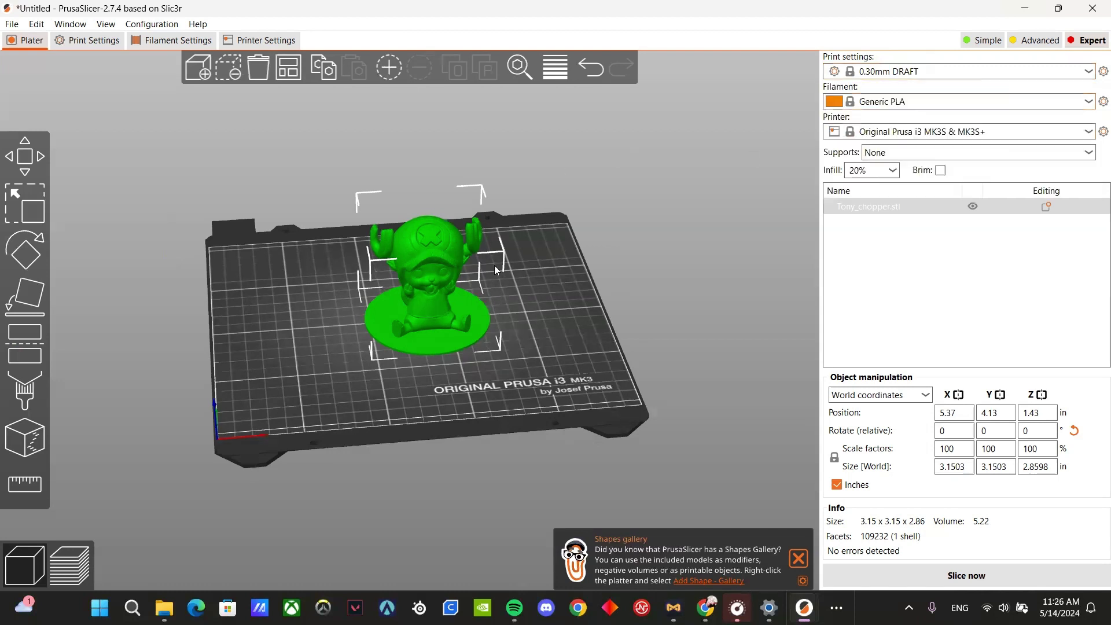
drag(494, 265, 576, 298)
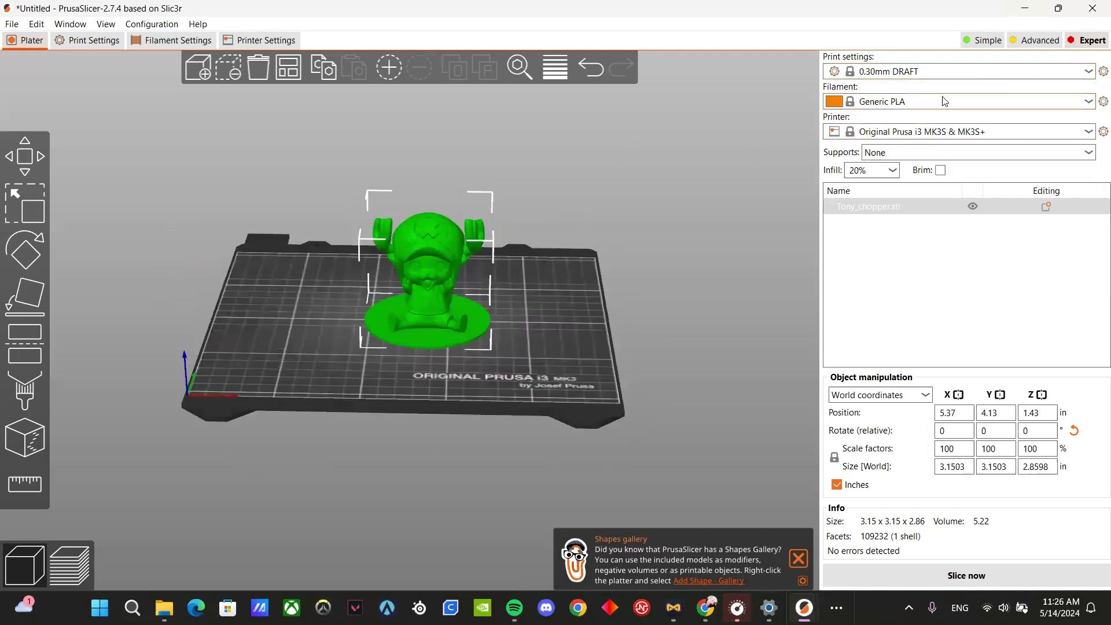
- Set the infill density to 10%
click(894, 171)
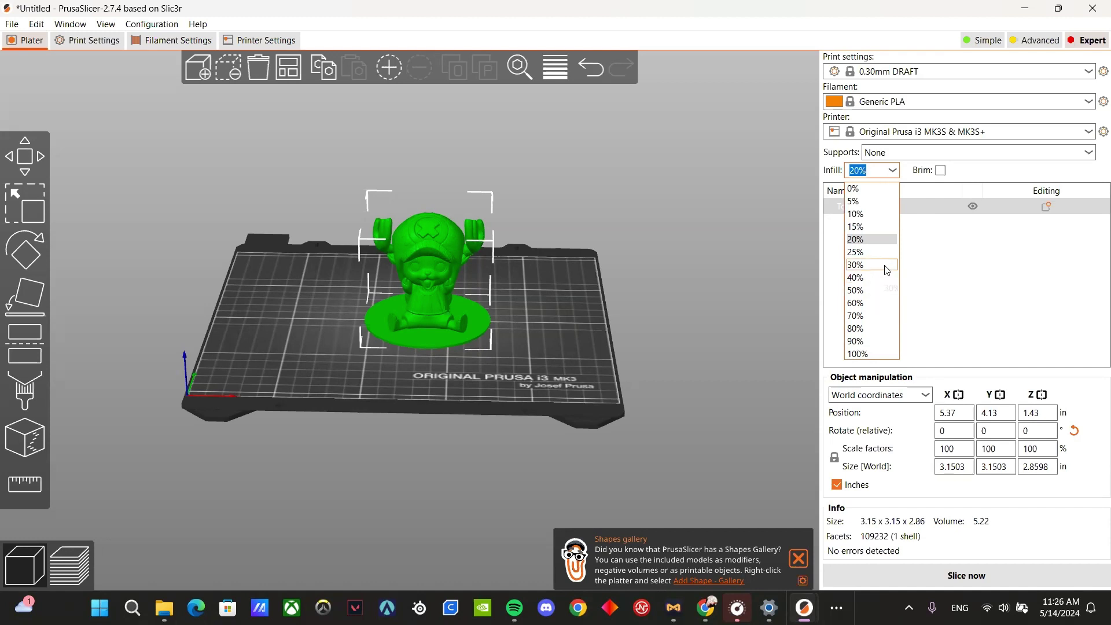
click(865, 214)
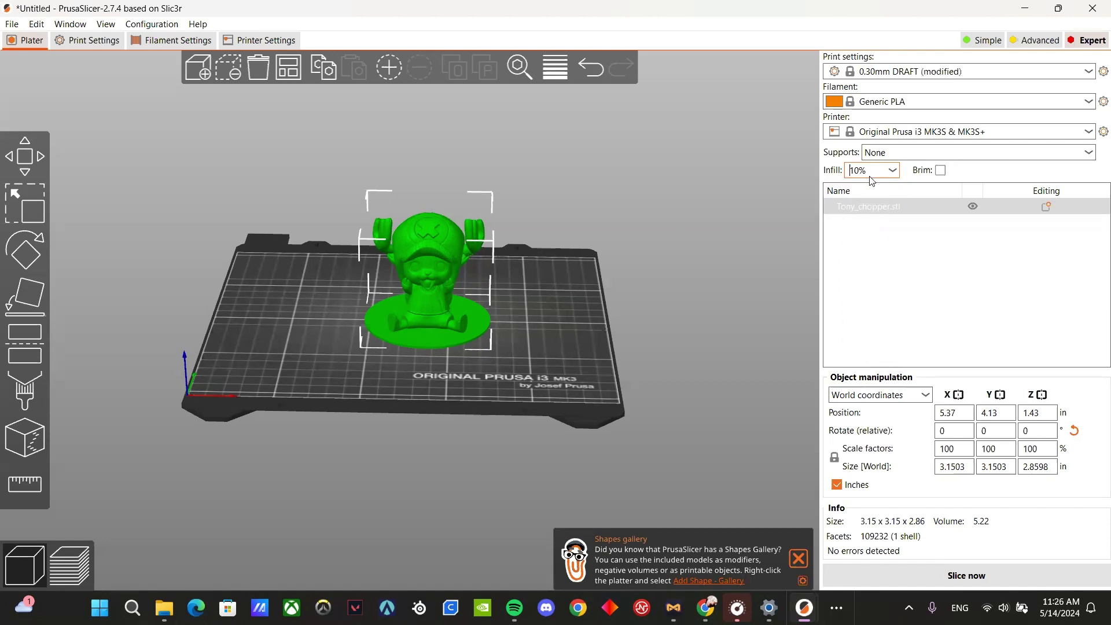
click(893, 171)
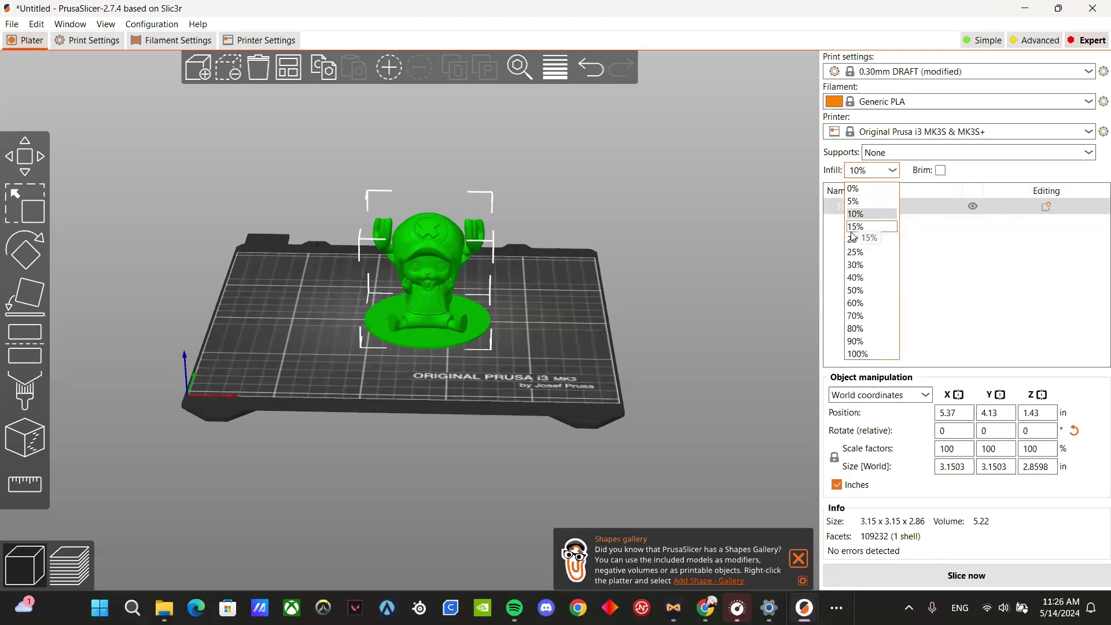
mouse_move(612, 334)
mouse_down()
mouse_move(615, 348)
mouse_move(596, 324)
mouse_up()
drag(596, 275, 613, 300)
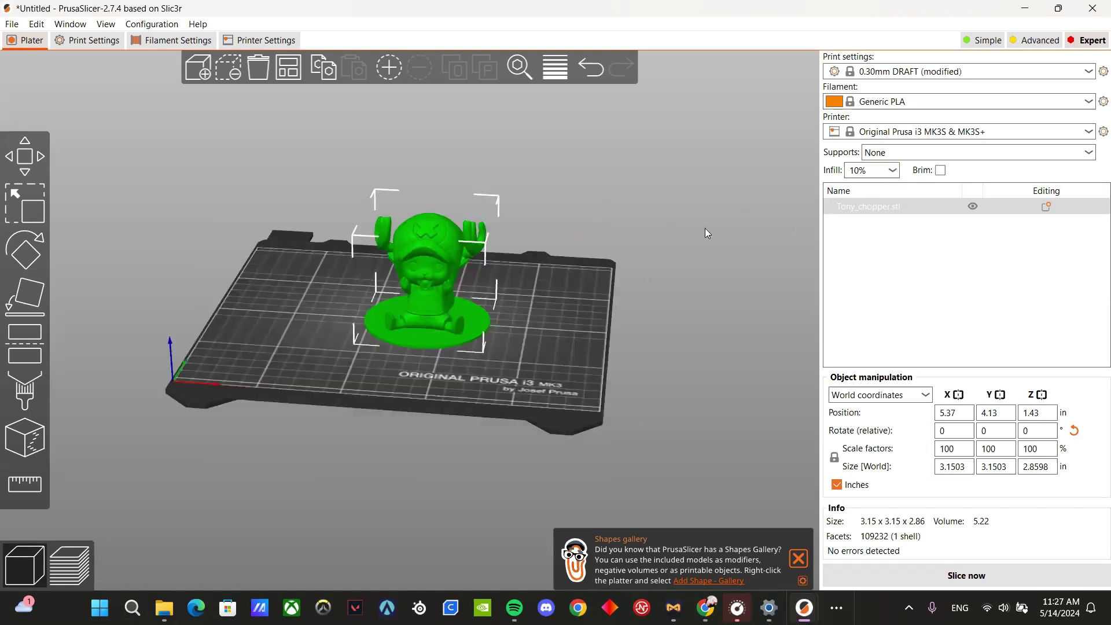
- Review the available layer-height presets and infill densities for the figure
click(972, 75)
click(972, 76)
click(893, 172)
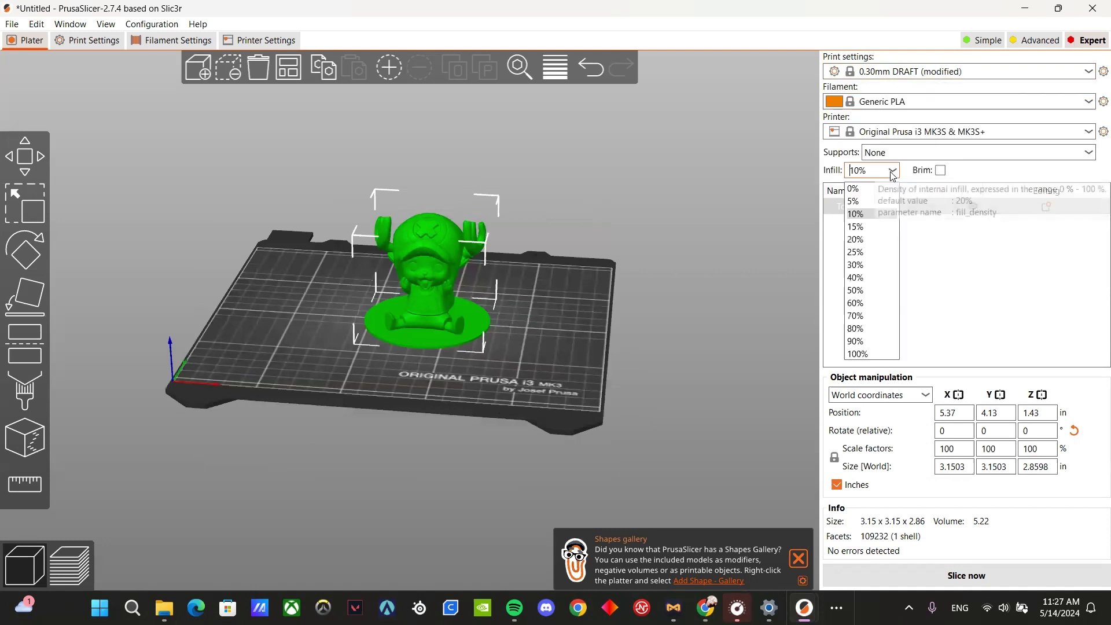
click(938, 74)
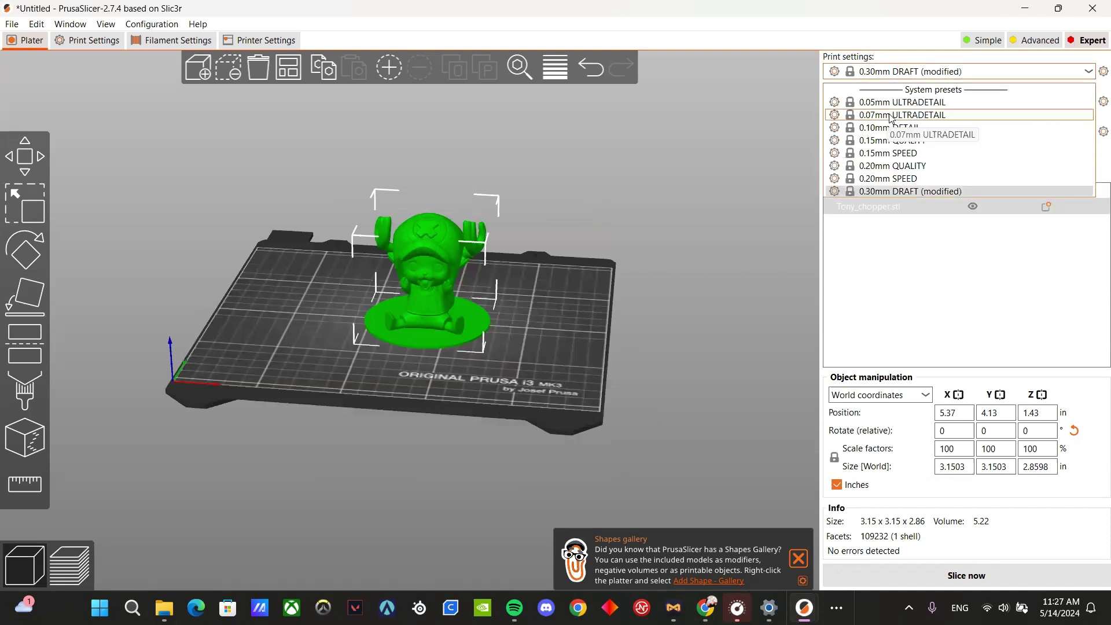
click(913, 261)
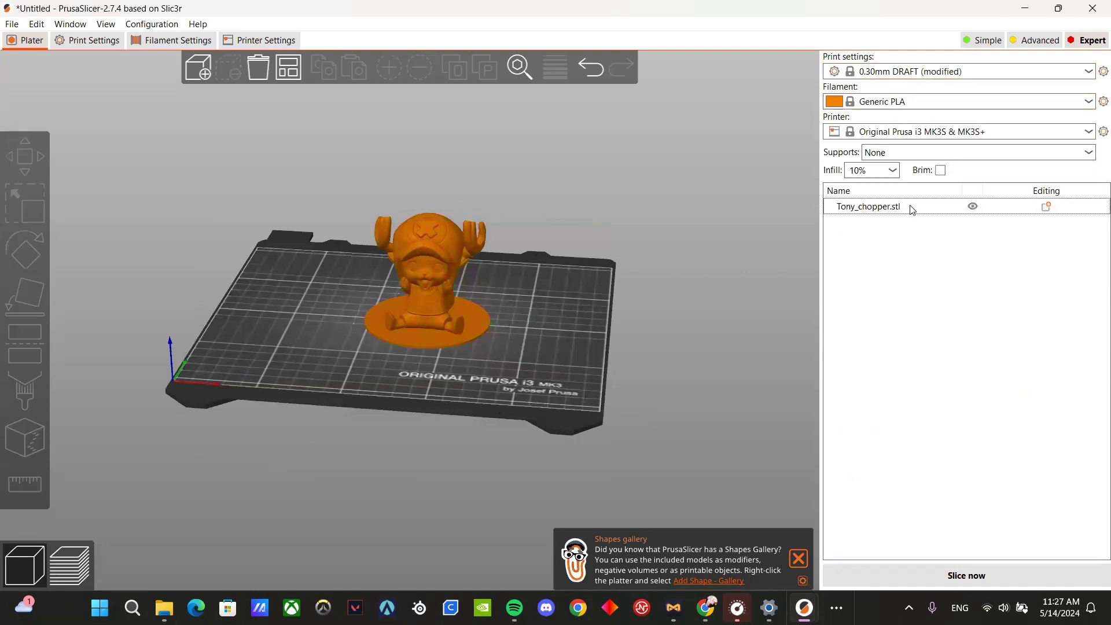
click(439, 275)
click(893, 170)
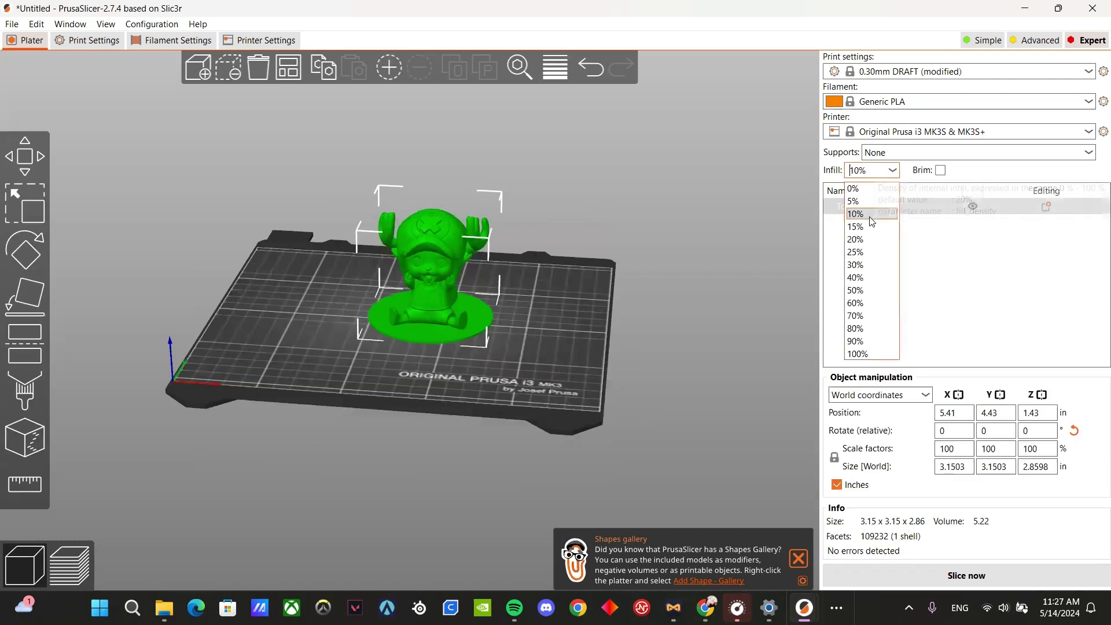
click(948, 248)
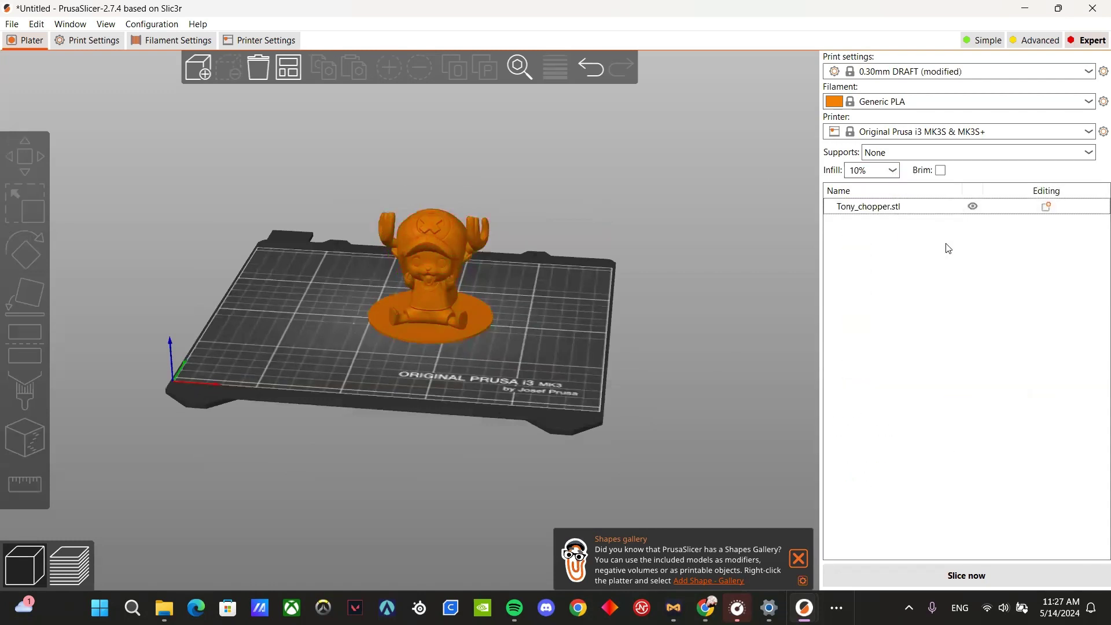
click(419, 314)
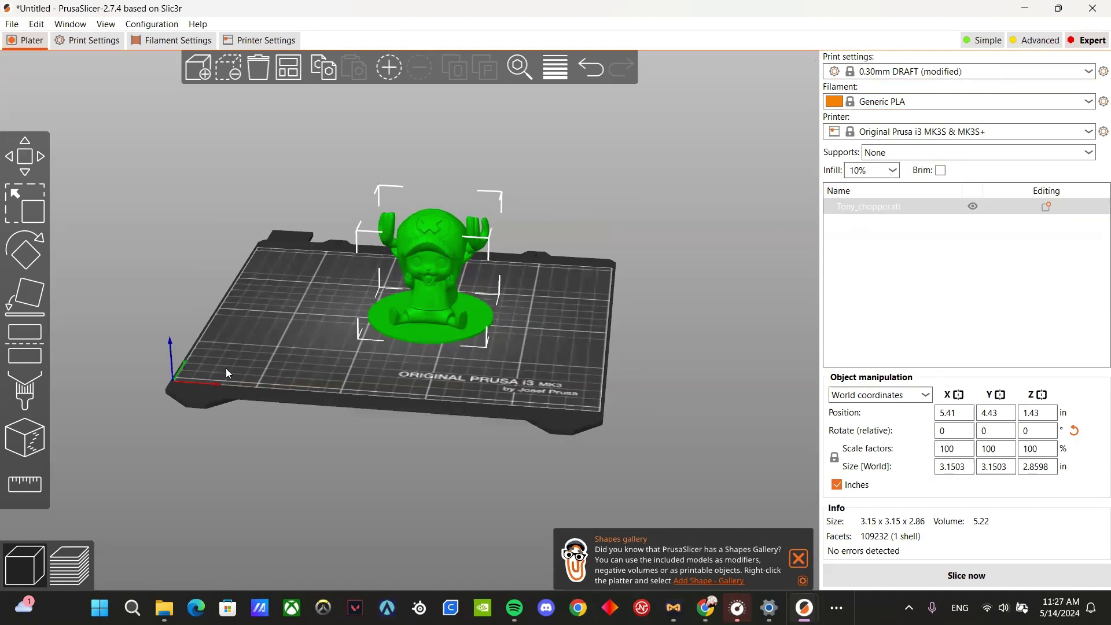
drag(226, 368, 551, 368)
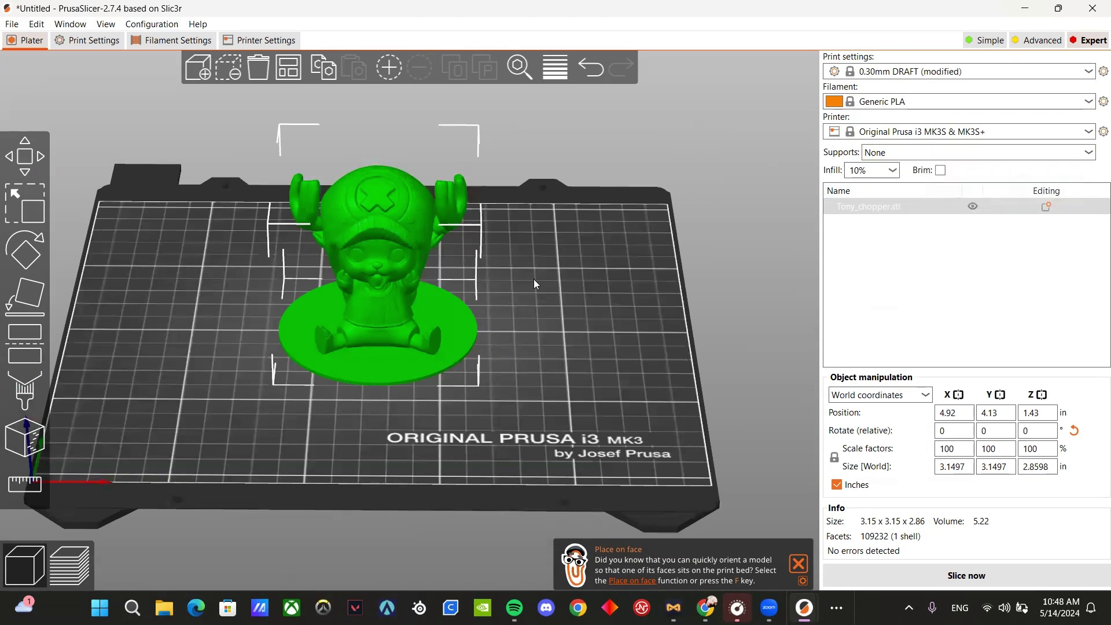
- Set supports to Everywhere and slice the figure
click(645, 359)
click(403, 332)
drag(655, 372, 342, 258)
drag(666, 321, 538, 227)
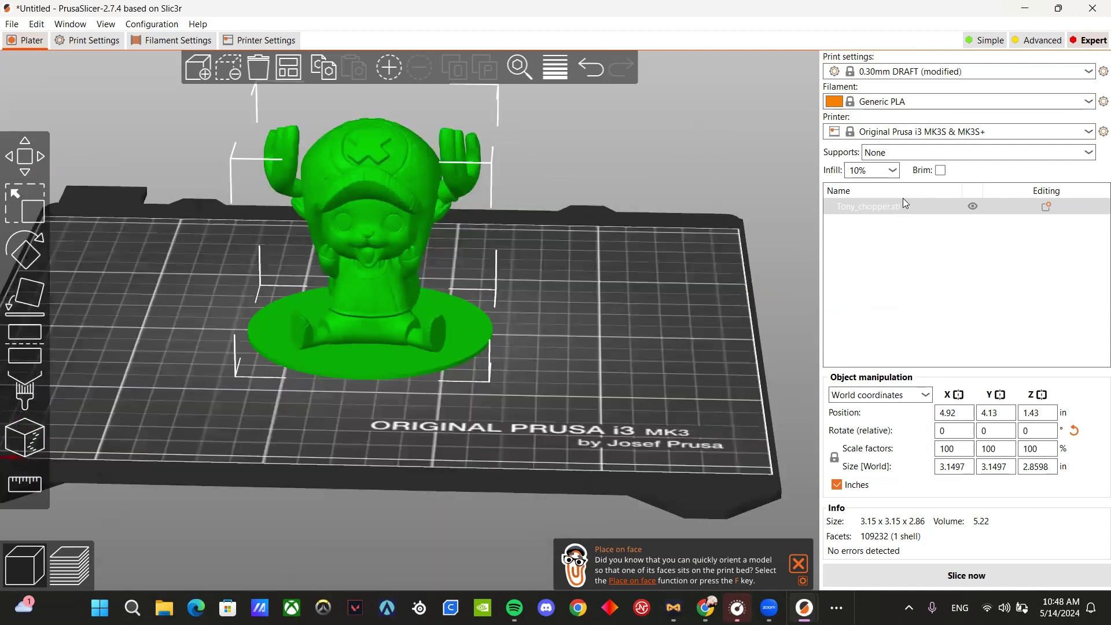
click(914, 154)
click(909, 209)
click(874, 154)
click(911, 270)
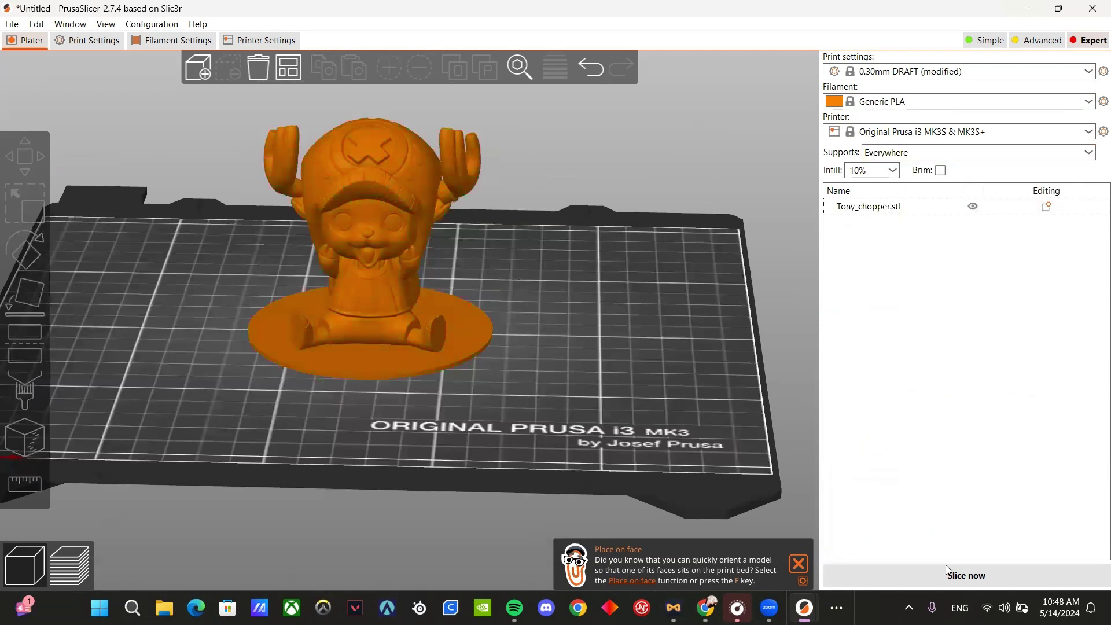
click(946, 575)
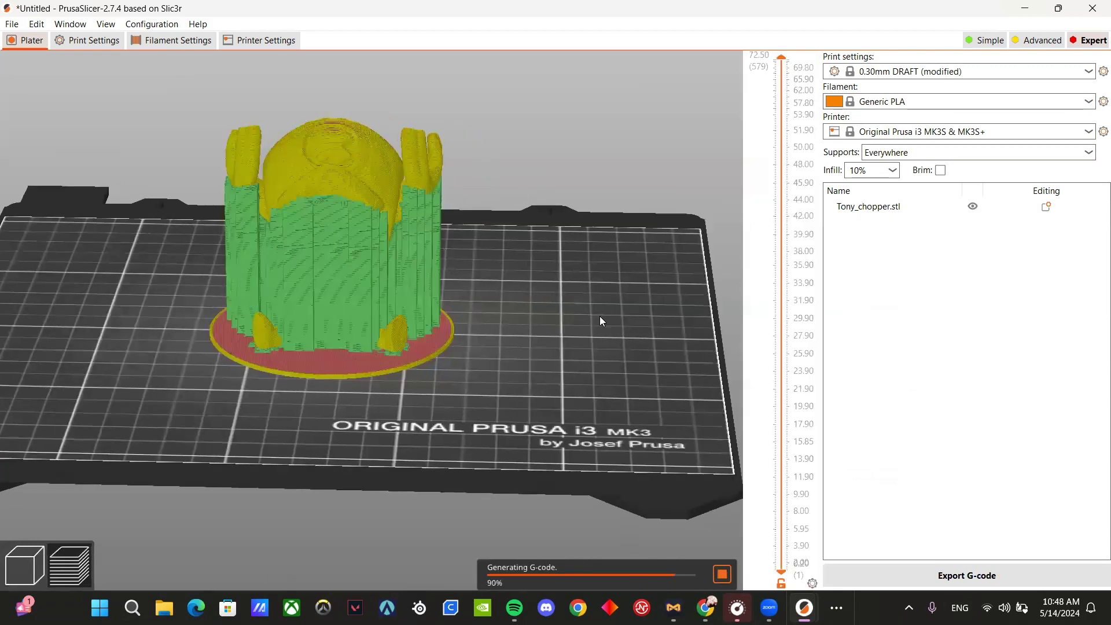
- Examine the support material around the figure in the sliced preview from the front, back and sides
drag(601, 318, 502, 314)
drag(355, 371, 415, 350)
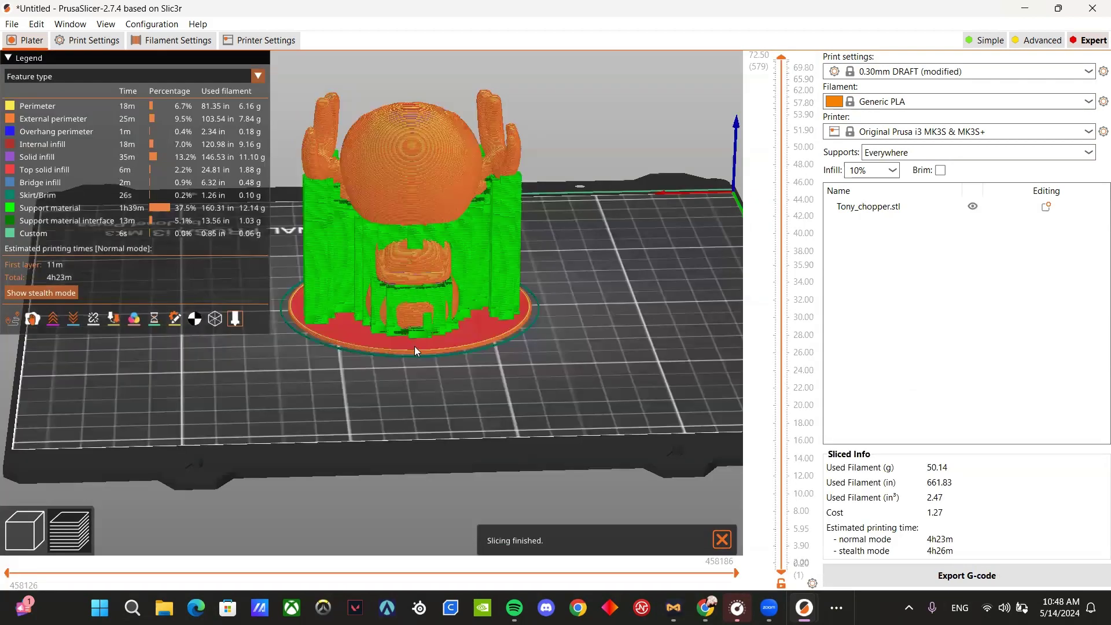
drag(529, 348, 369, 308)
scroll(369, 308, down, 5)
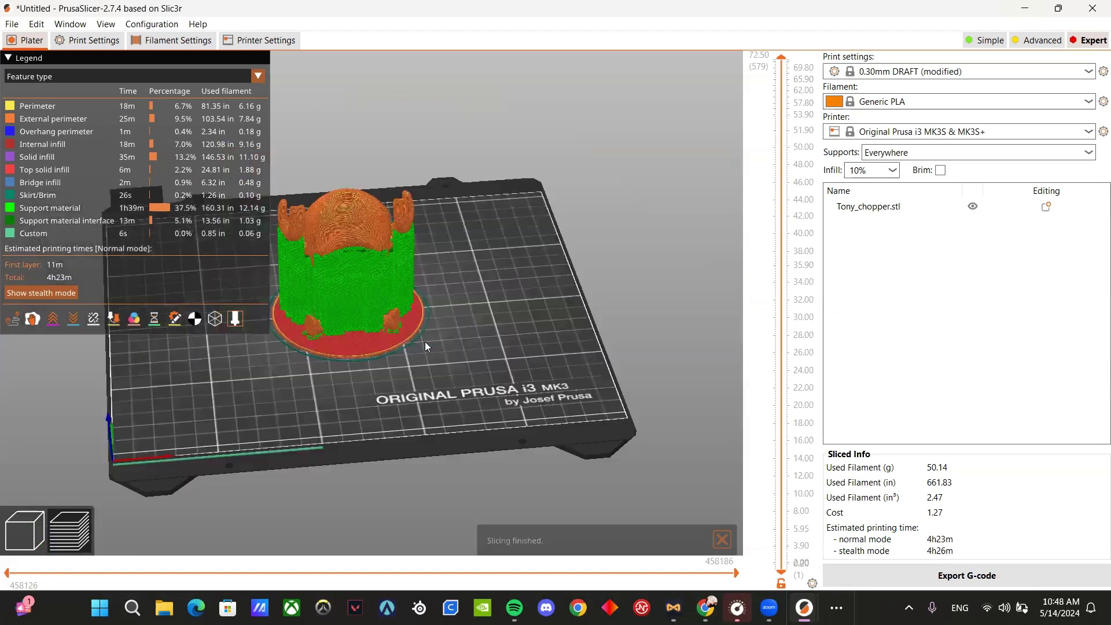
drag(425, 342, 419, 342)
scroll(340, 274, up, 3)
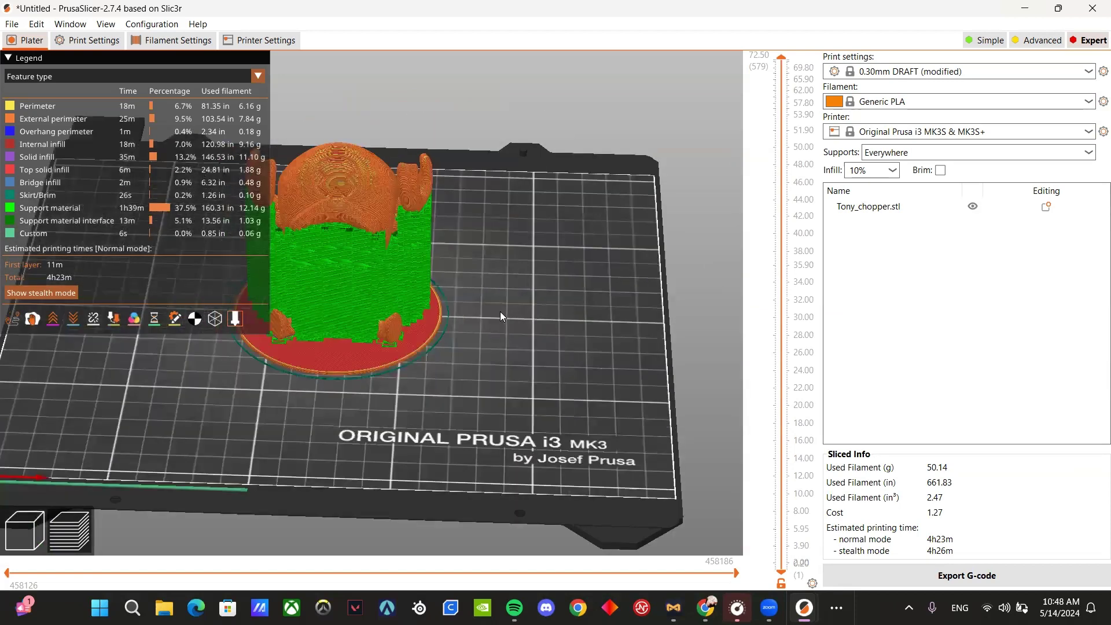
drag(500, 312, 451, 302)
drag(380, 291, 327, 338)
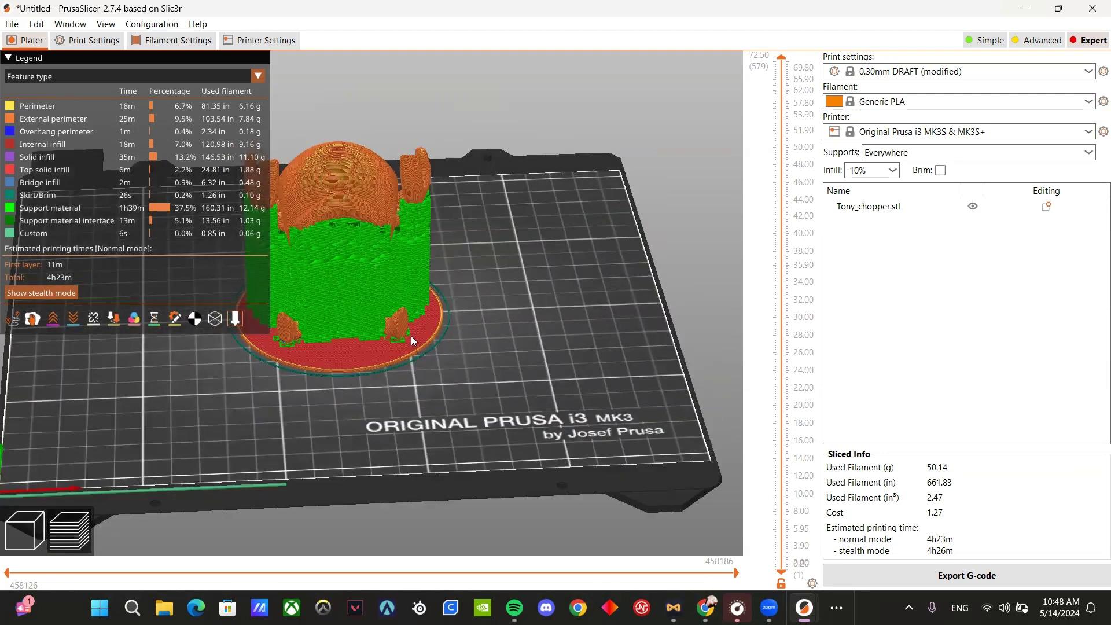
drag(412, 340, 418, 342)
drag(419, 383, 567, 389)
- Set the support material style to Organic and reslice the figure
click(90, 41)
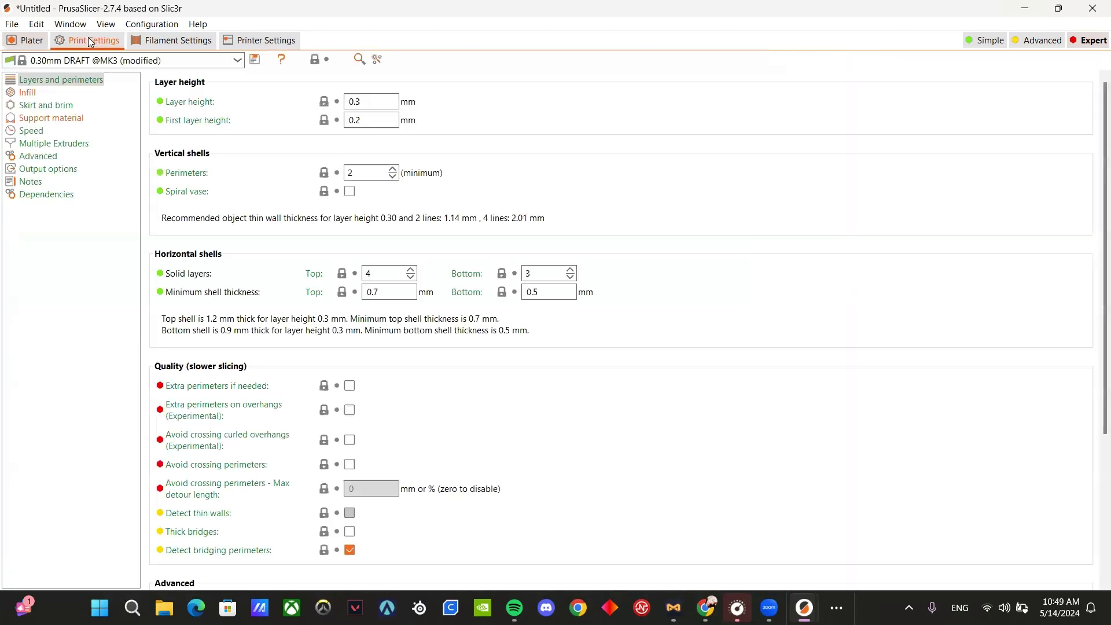
click(35, 118)
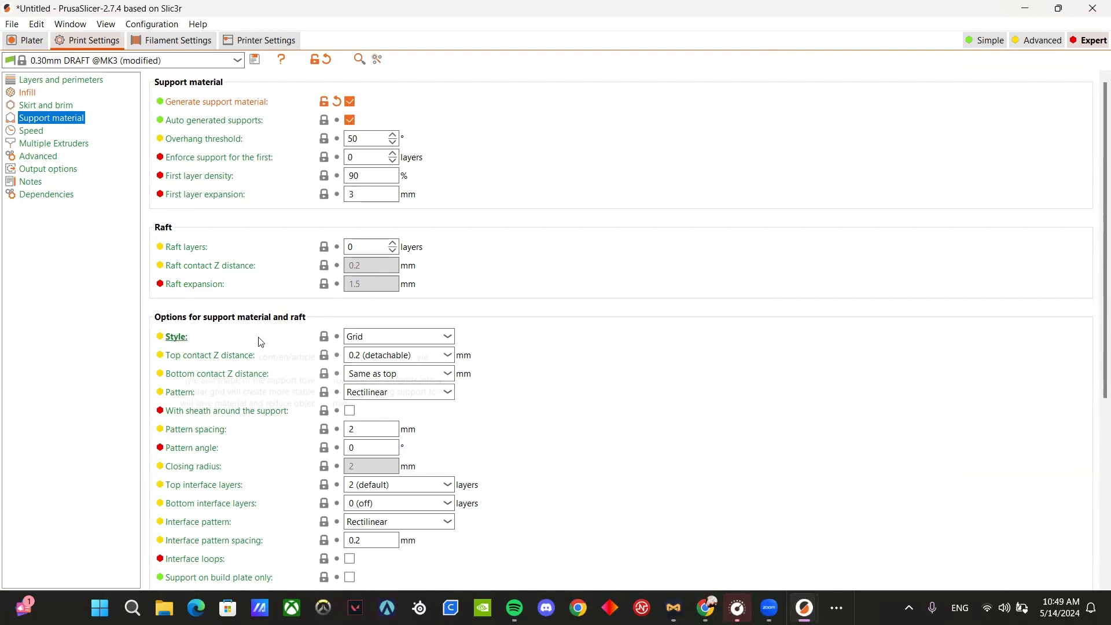
click(401, 336)
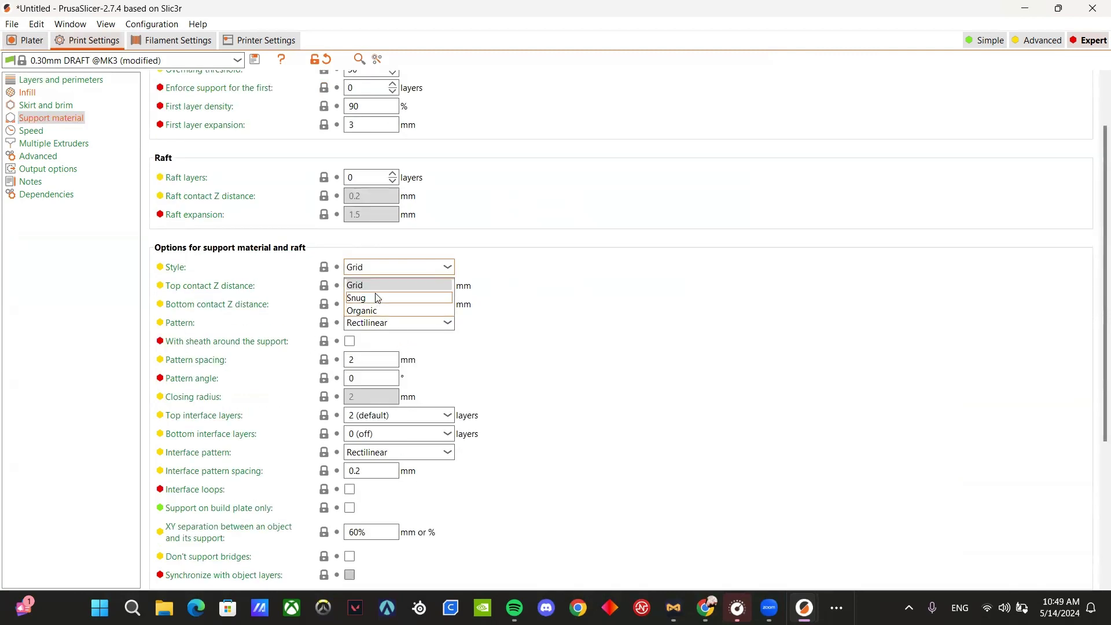
click(375, 311)
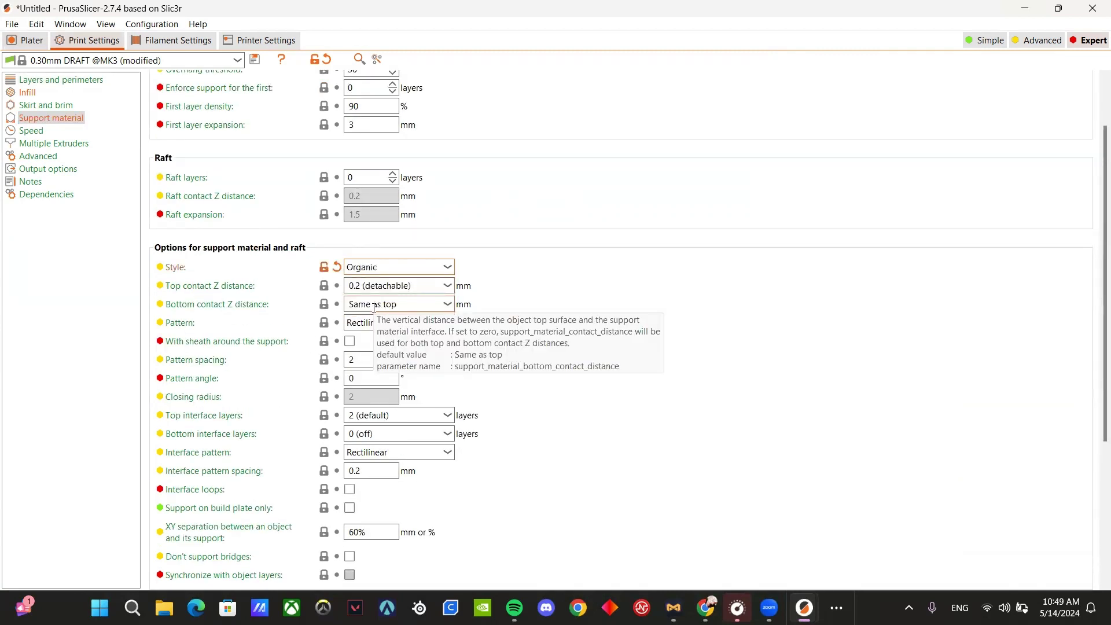
click(27, 47)
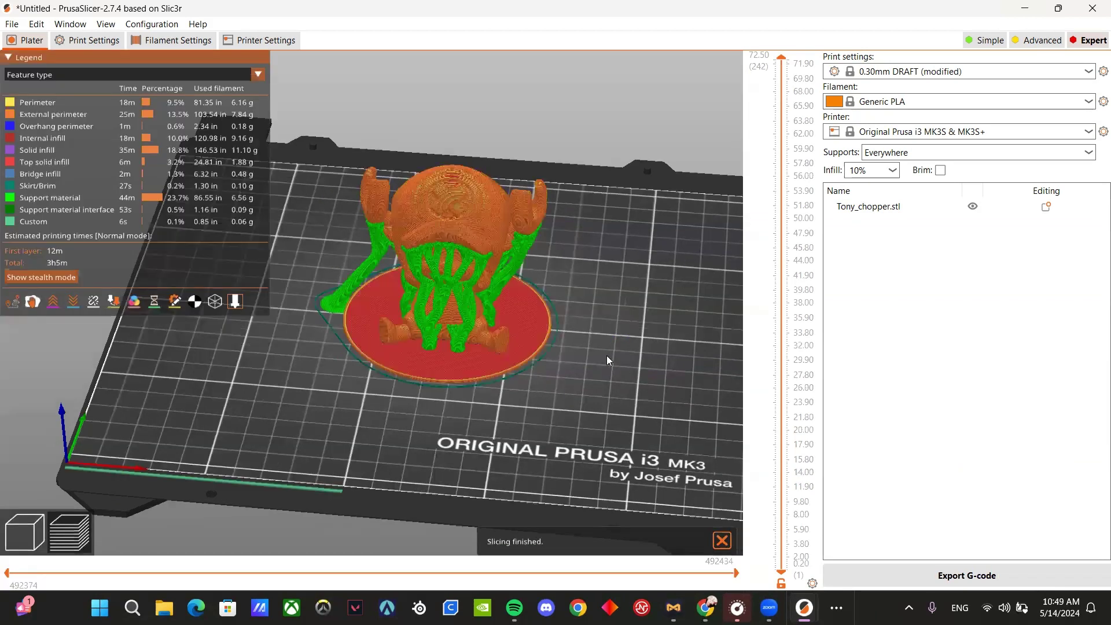
drag(606, 355, 457, 362)
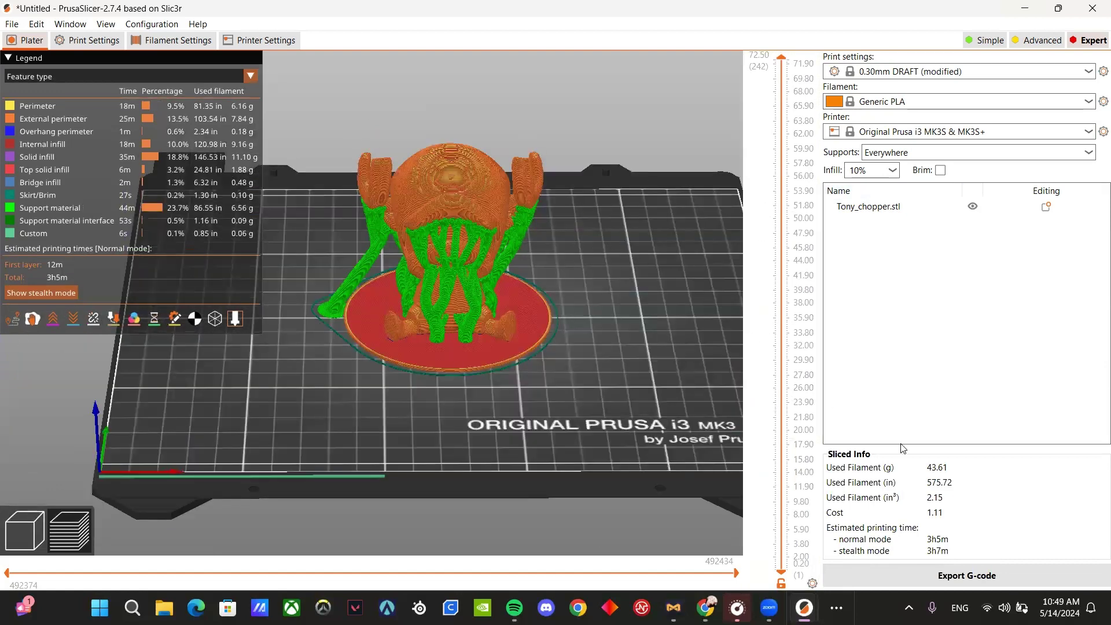
click(875, 74)
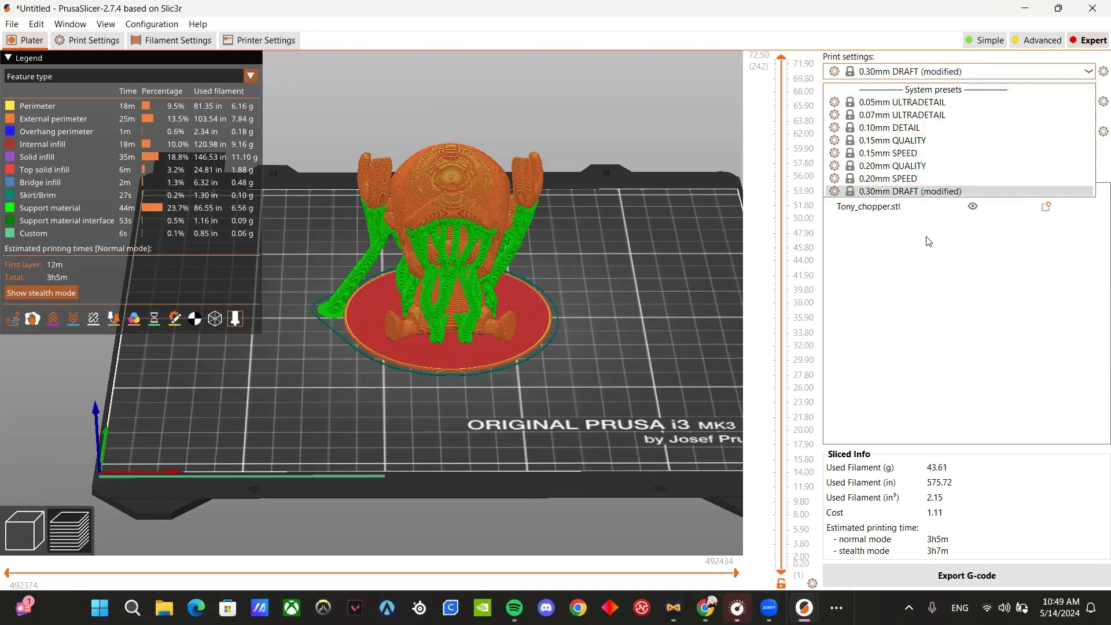
click(900, 192)
click(906, 74)
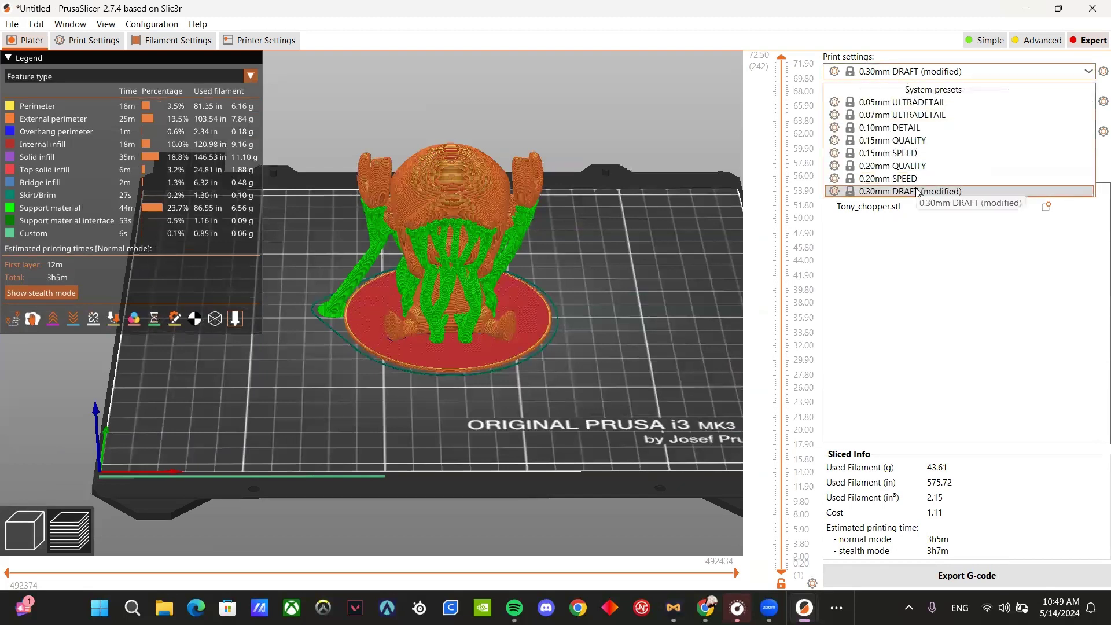
click(923, 232)
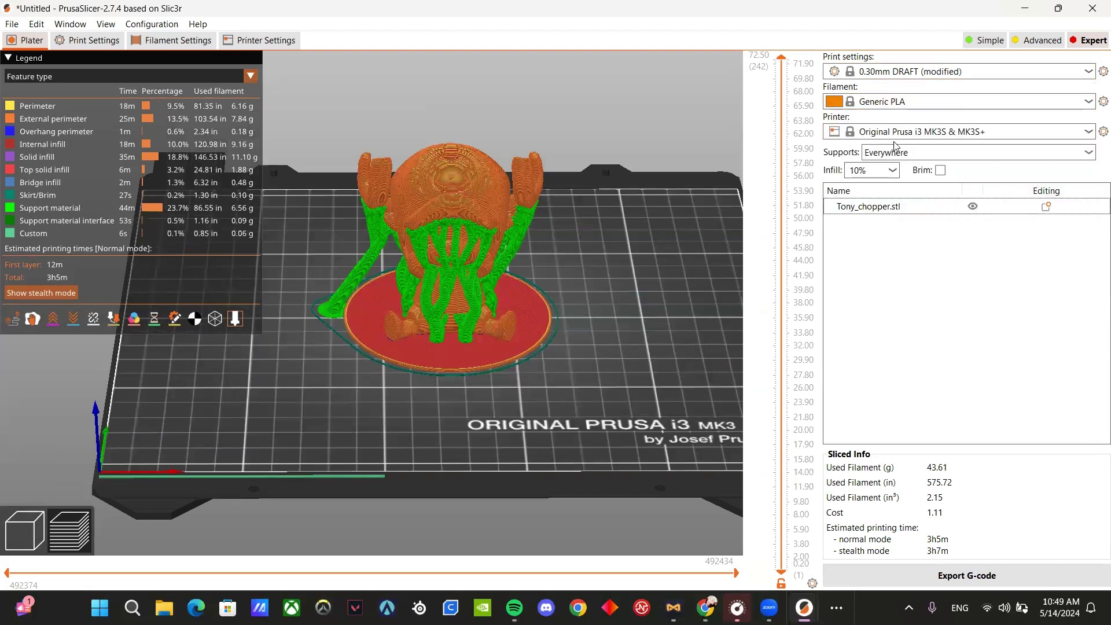
click(891, 171)
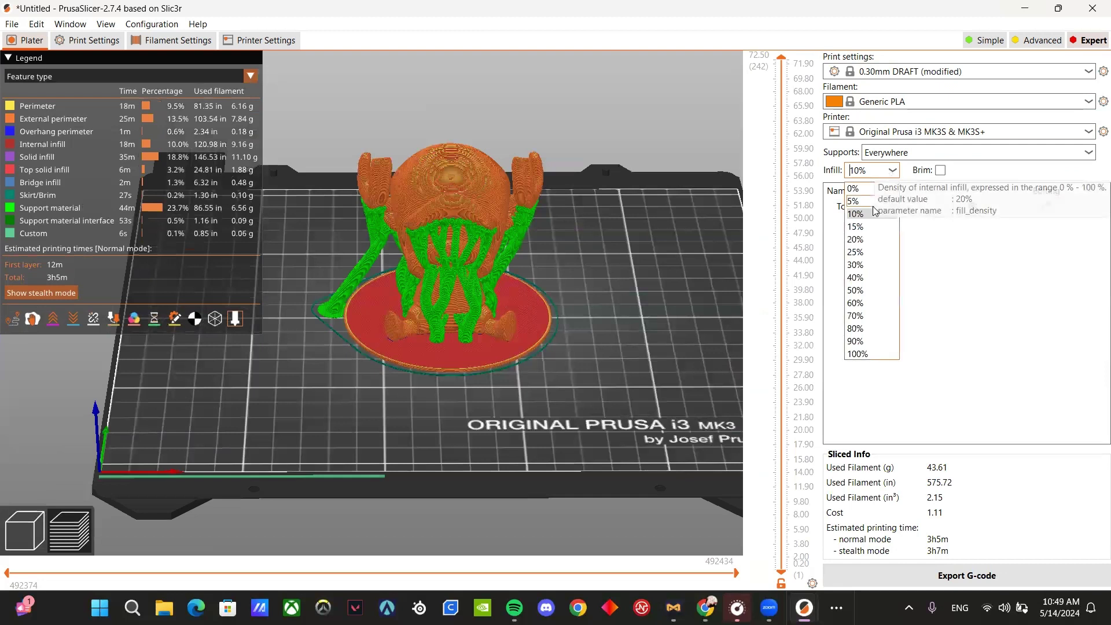
click(967, 172)
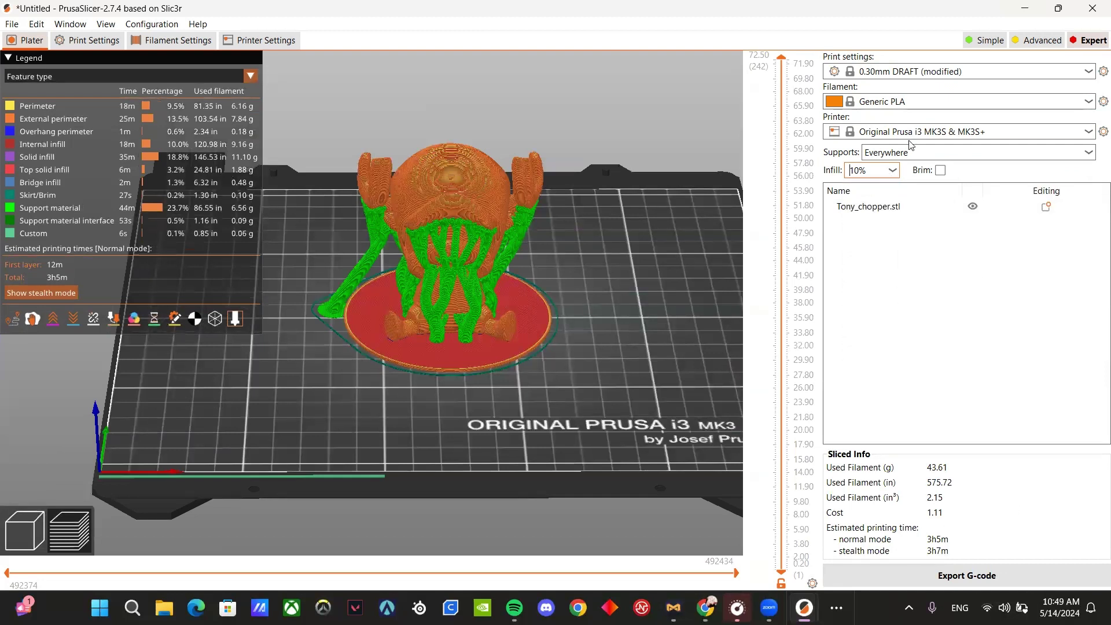
- Switch the print preset to 0.10mm DETAIL, keeping the modified support and infill settings, and reslice the figure
click(895, 74)
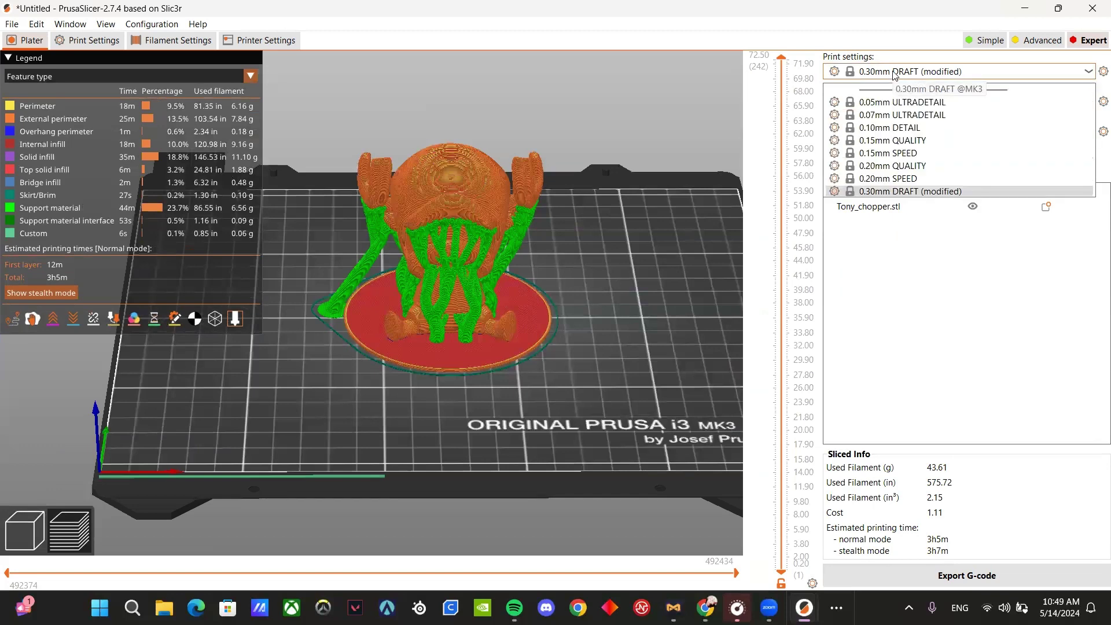
click(890, 128)
click(755, 548)
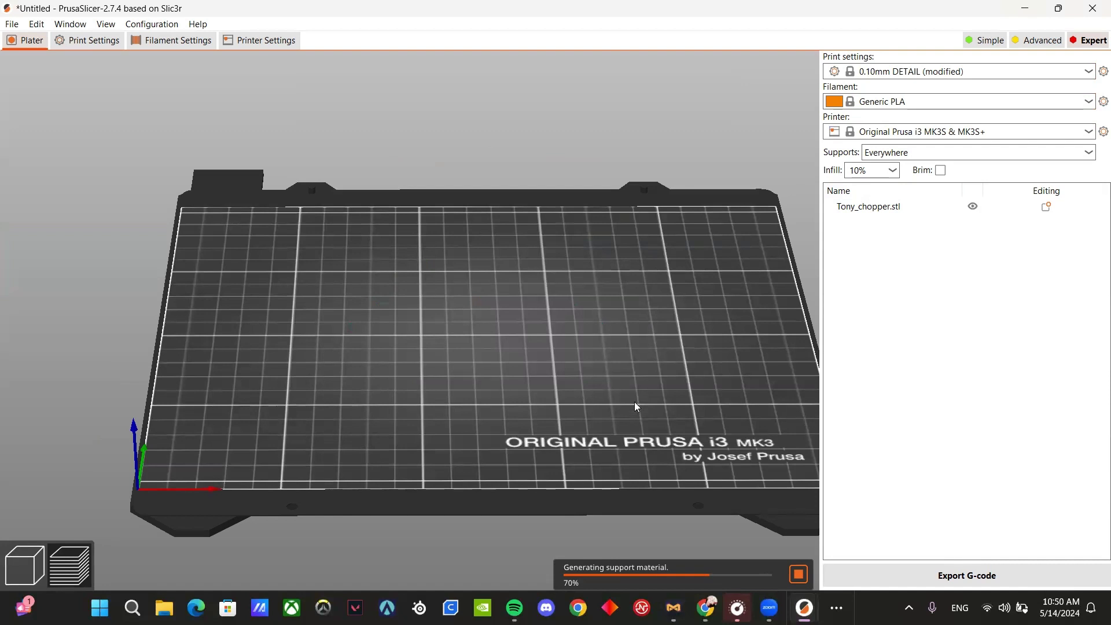
drag(704, 427, 738, 387)
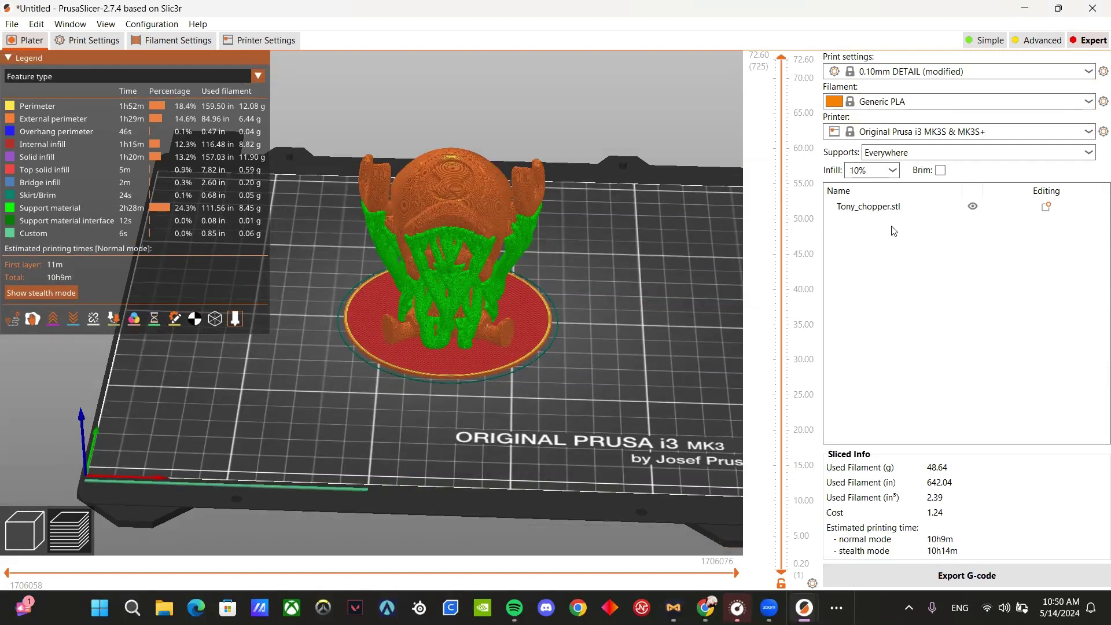
- Switch the print preset to 0.30mm DRAFT with the modified settings kept, and check the resliced figure's organic supports from several angles
click(877, 73)
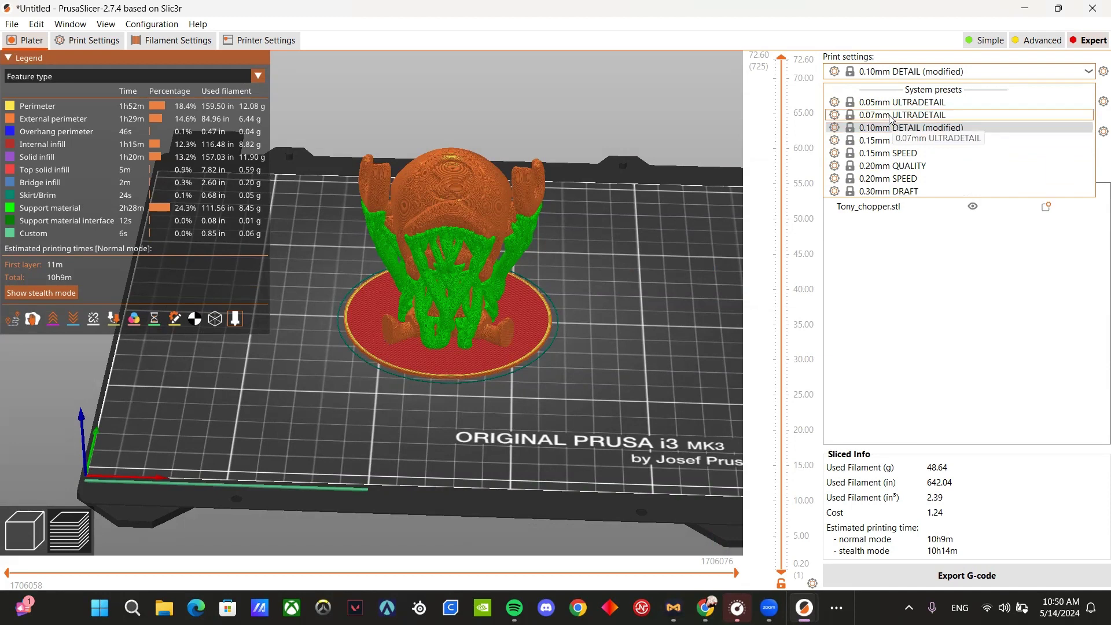
click(885, 190)
key(Return)
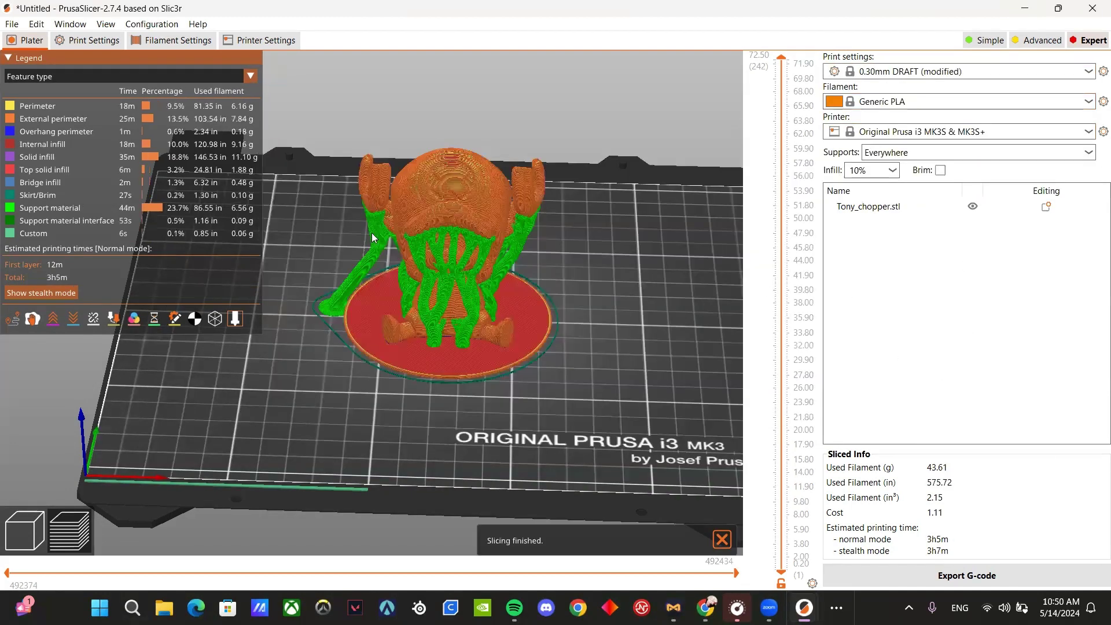
mouse_move(625, 326)
mouse_down()
mouse_move(534, 329)
mouse_move(619, 340)
mouse_up()
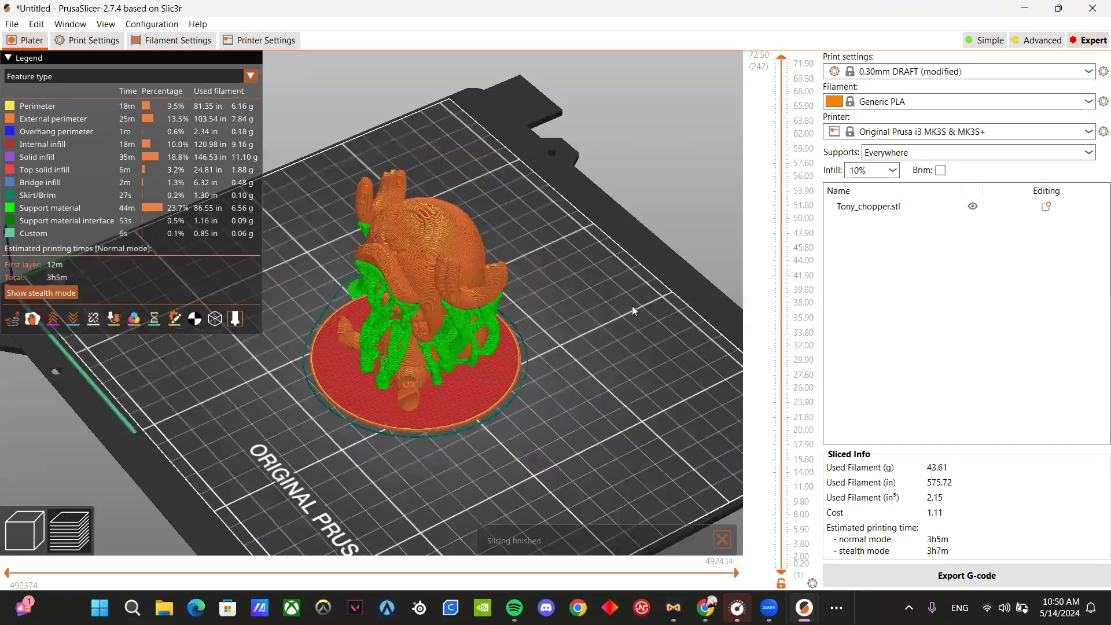
drag(620, 290, 570, 264)
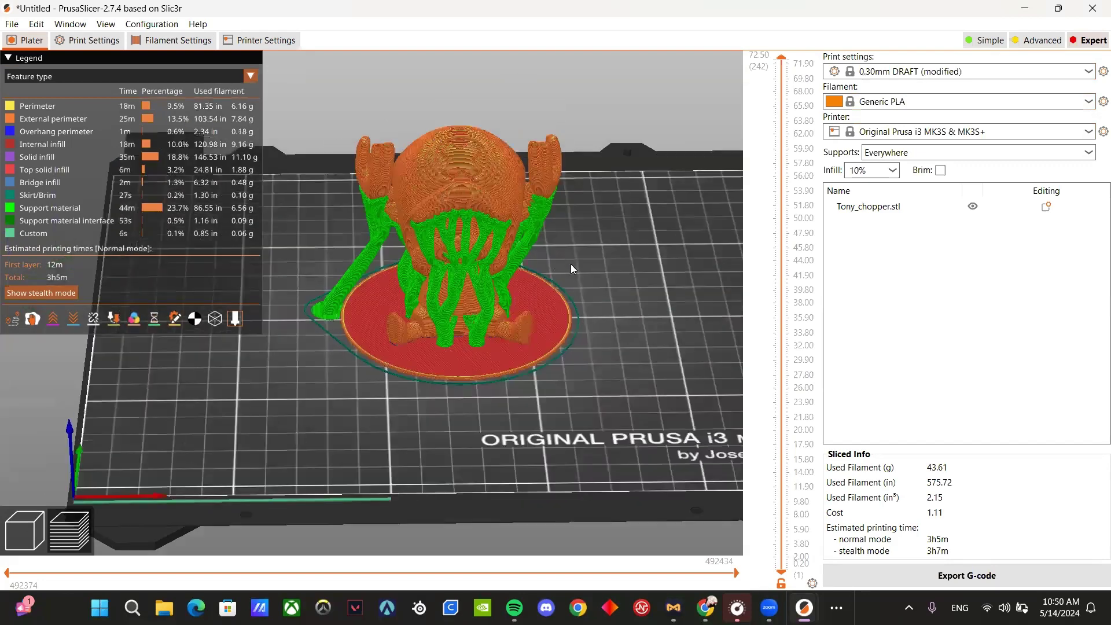
drag(600, 318, 640, 308)
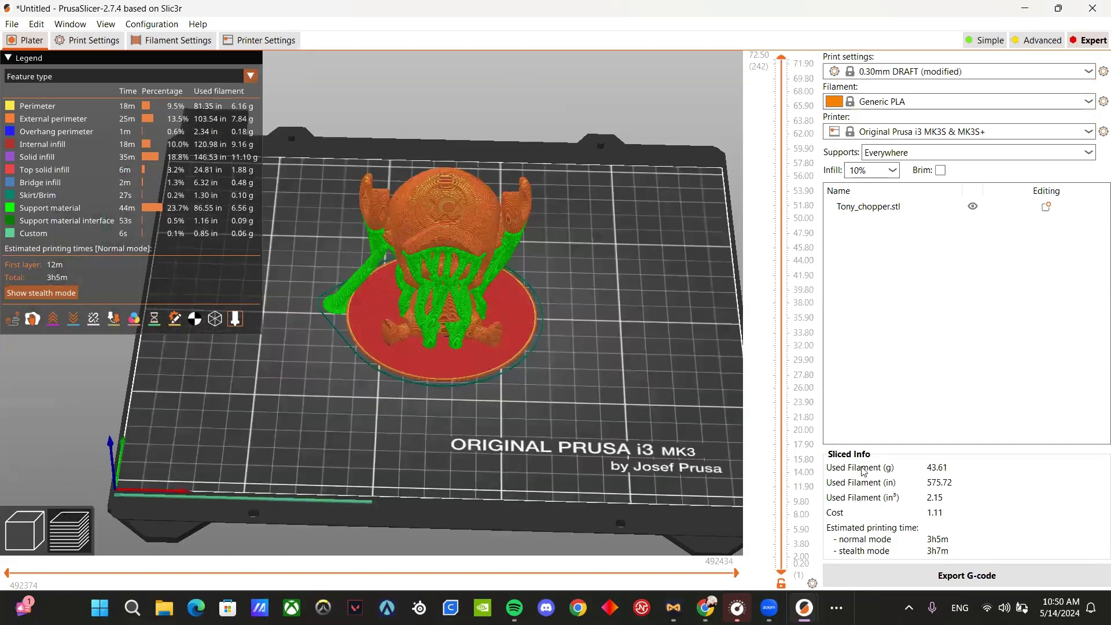
- Open the G-code export for the sliced figure and browse the available folders for a save location
click(966, 574)
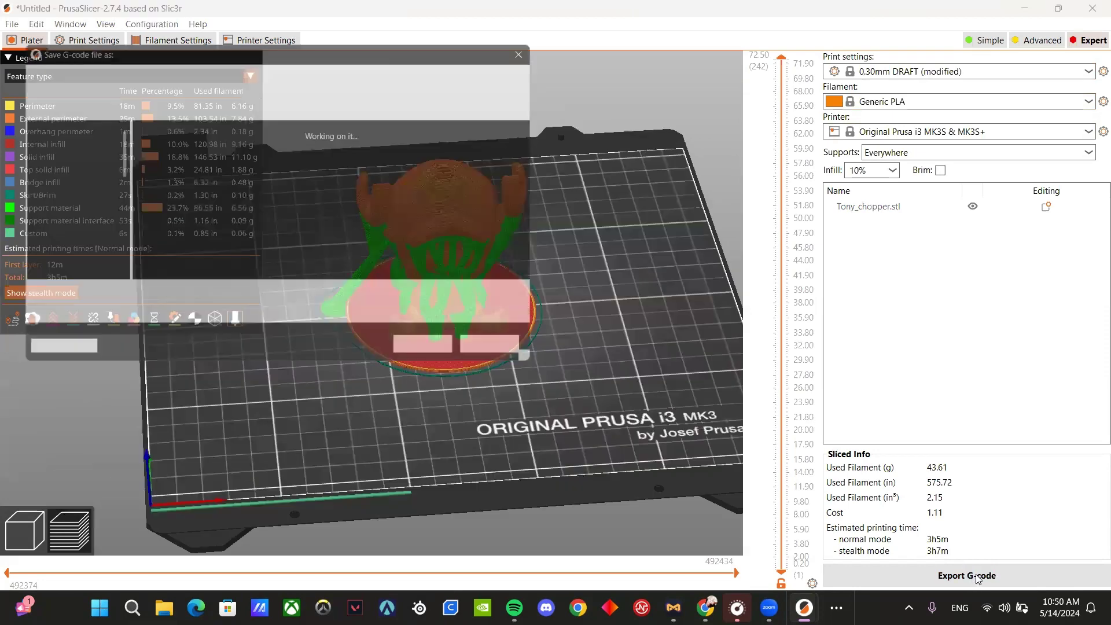
scroll(41, 185, down, 3)
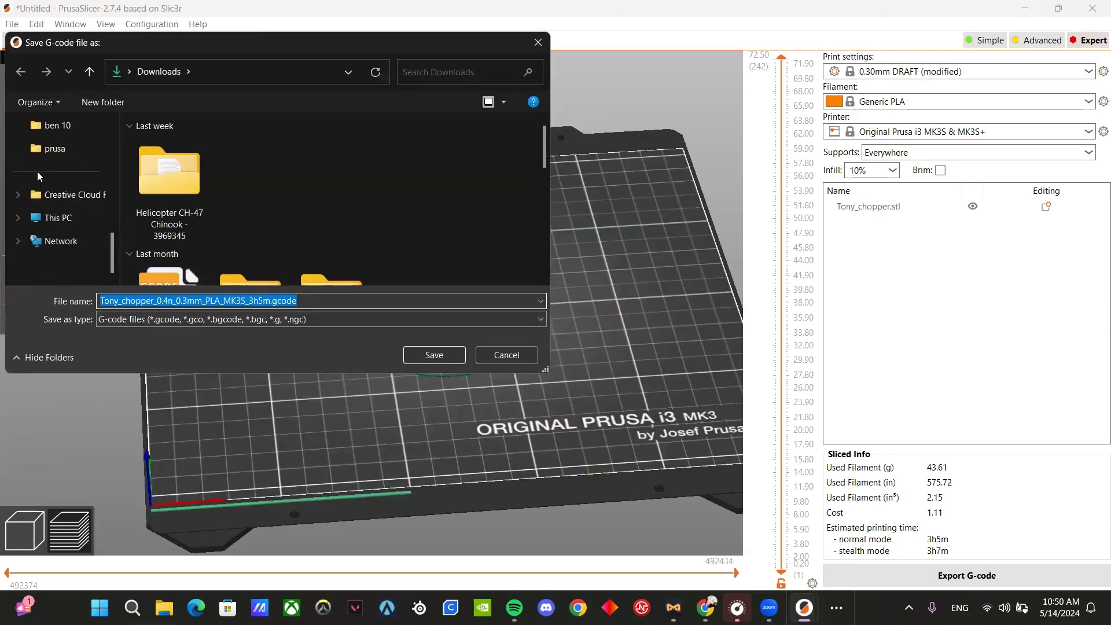
scroll(43, 176, up, 2)
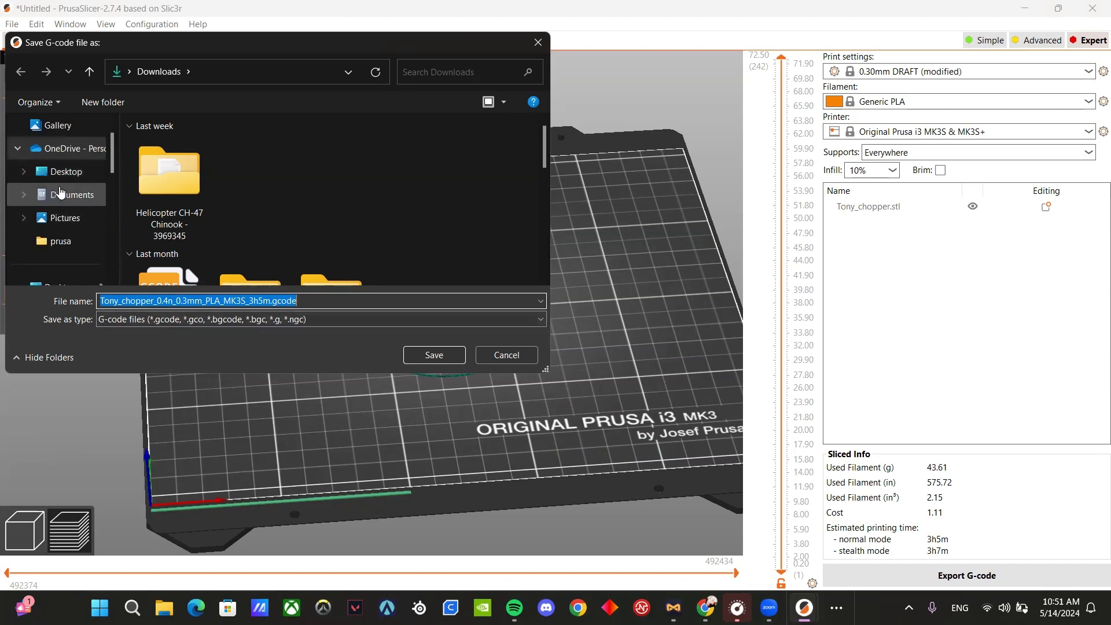
scroll(42, 184, down, 3)
scroll(41, 184, up, 3)
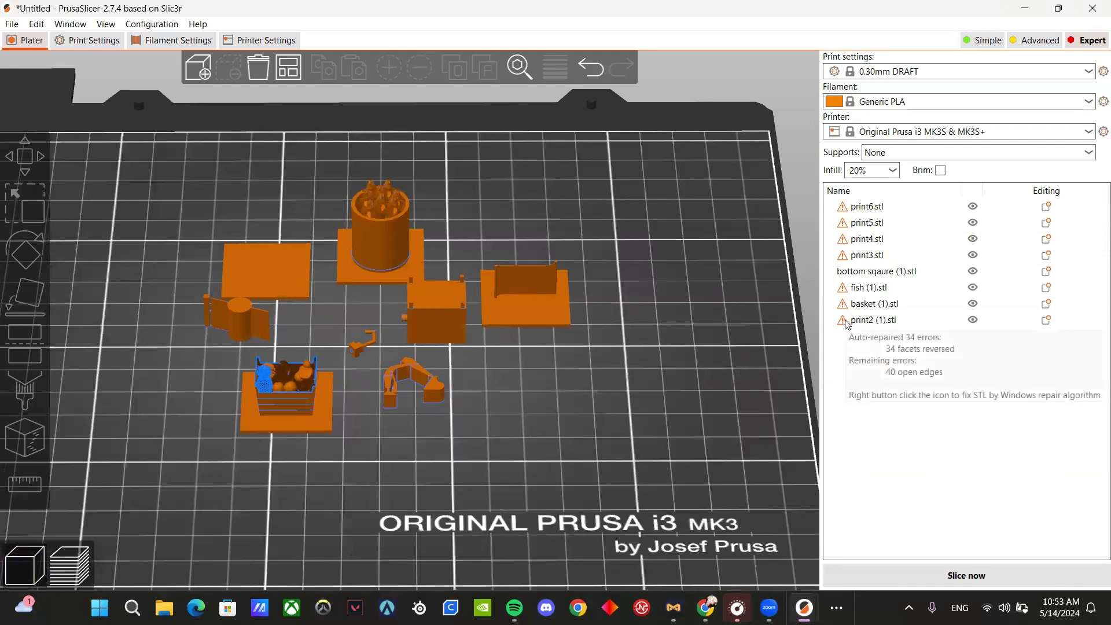
- Repair print6.stl, print5.stl, basket (1).stl, print2 (1).stl, fish (1).stl, print3.stl and print4.stl with the Windows repair algorithm
mouse_move(842, 243)
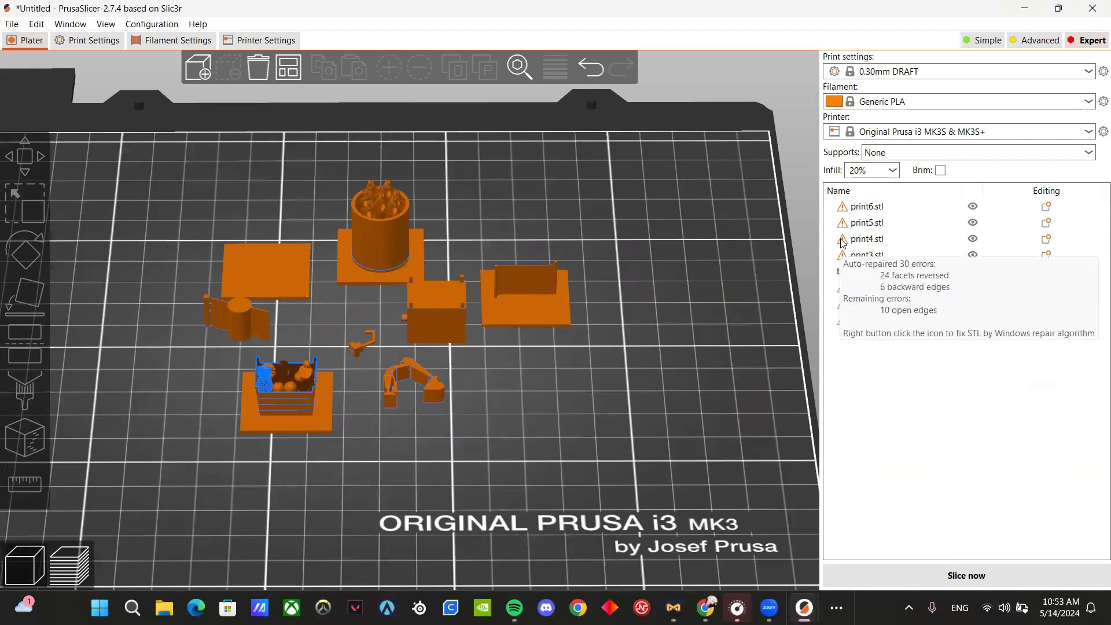
right_click(842, 208)
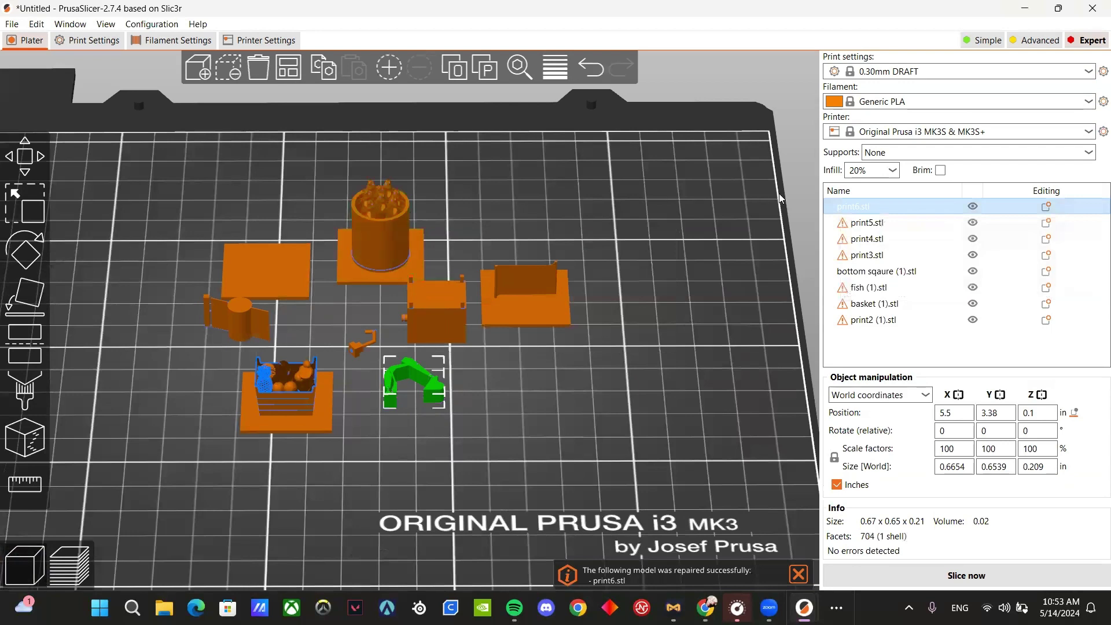
right_click(843, 223)
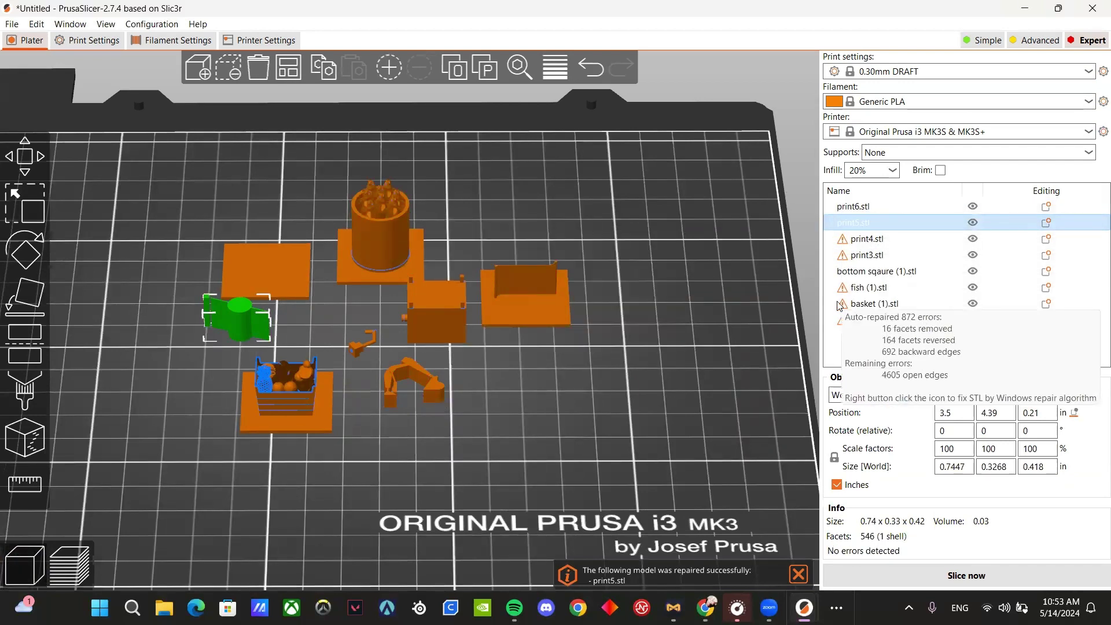
right_click(842, 304)
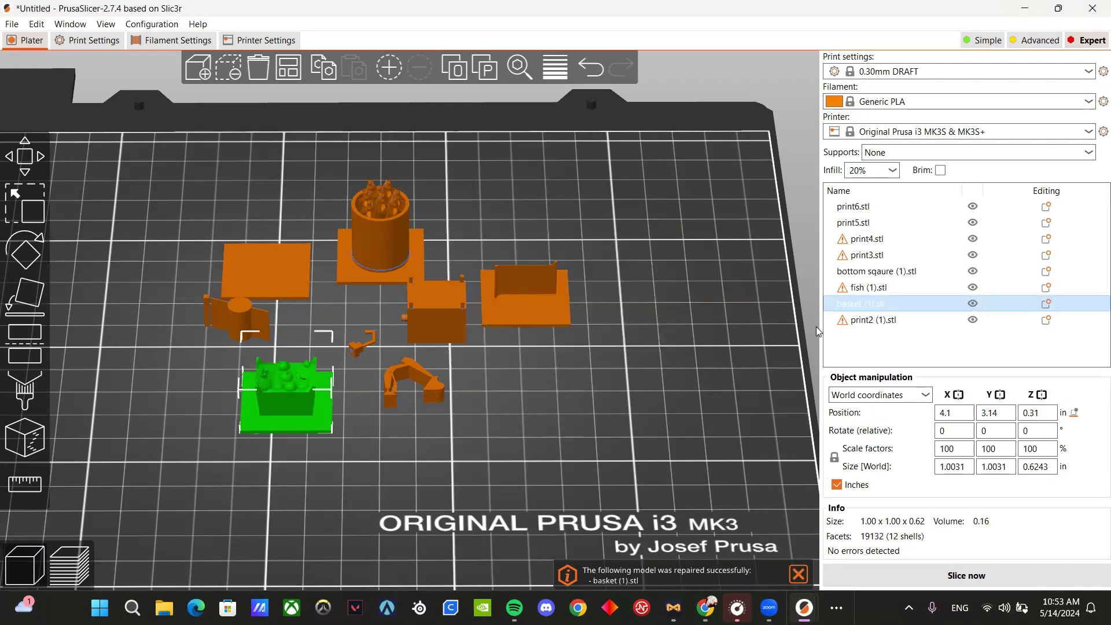
right_click(843, 319)
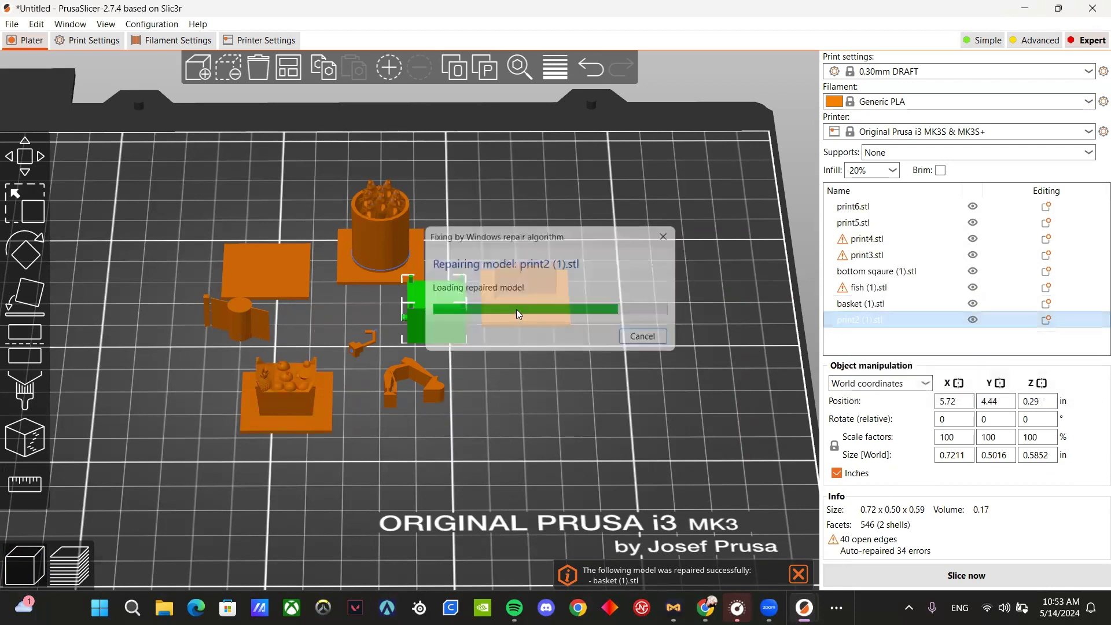
right_click(842, 288)
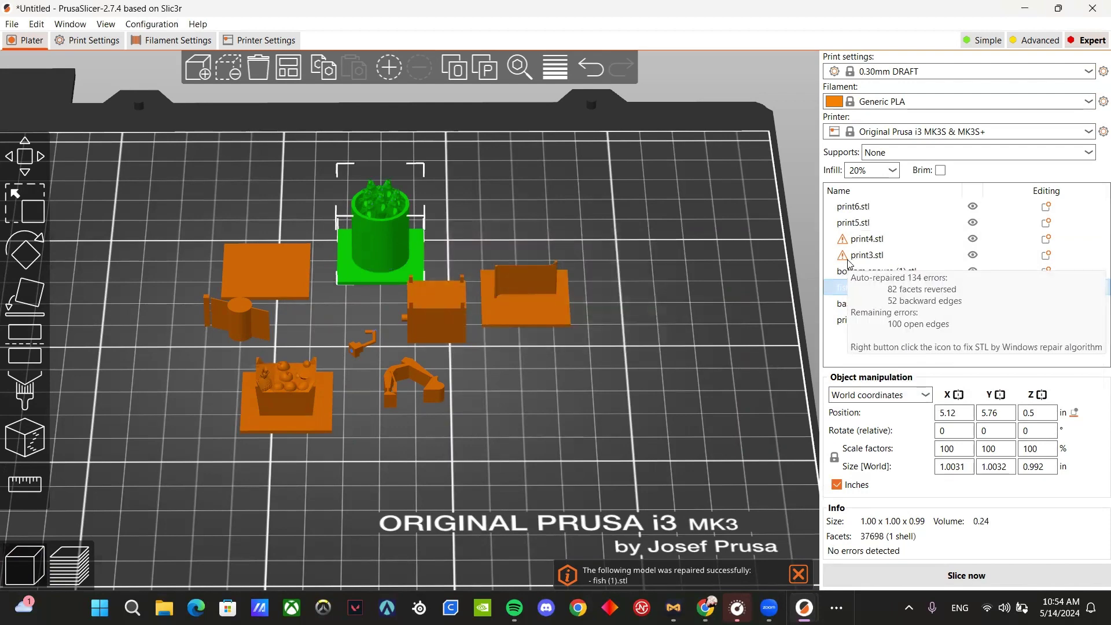
right_click(843, 256)
right_click(843, 239)
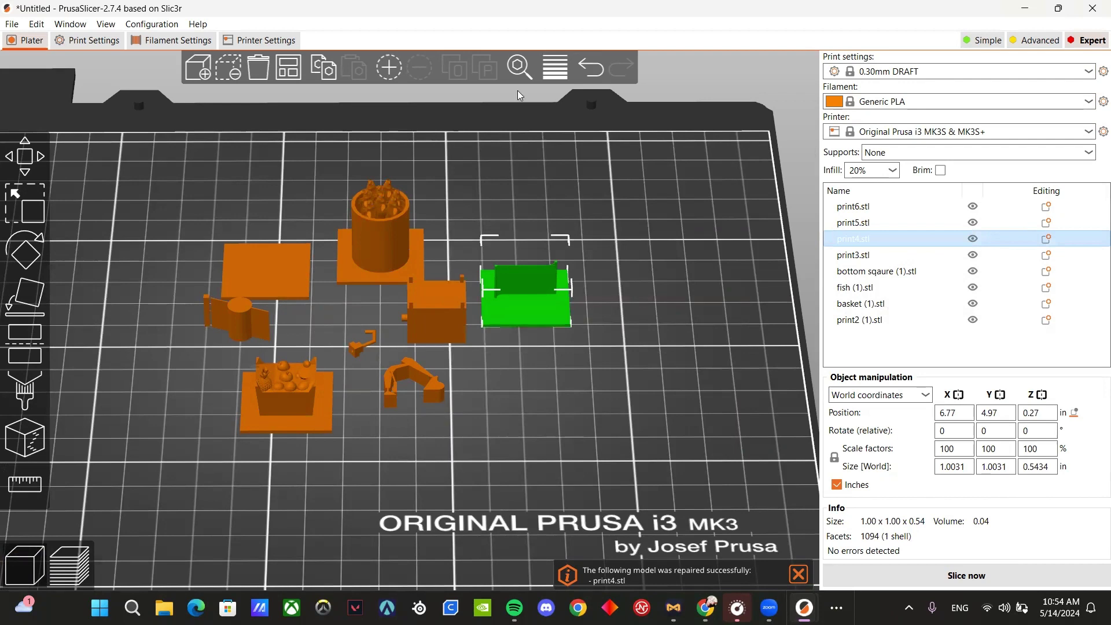
- Inspect the repaired models on the bed from several sides, including the fish barrel, the fruit basket and the box
click(516, 360)
mouse_move(543, 367)
mouse_down()
mouse_move(538, 391)
mouse_move(539, 343)
mouse_move(531, 393)
mouse_move(533, 381)
mouse_up()
scroll(392, 174, up, 1)
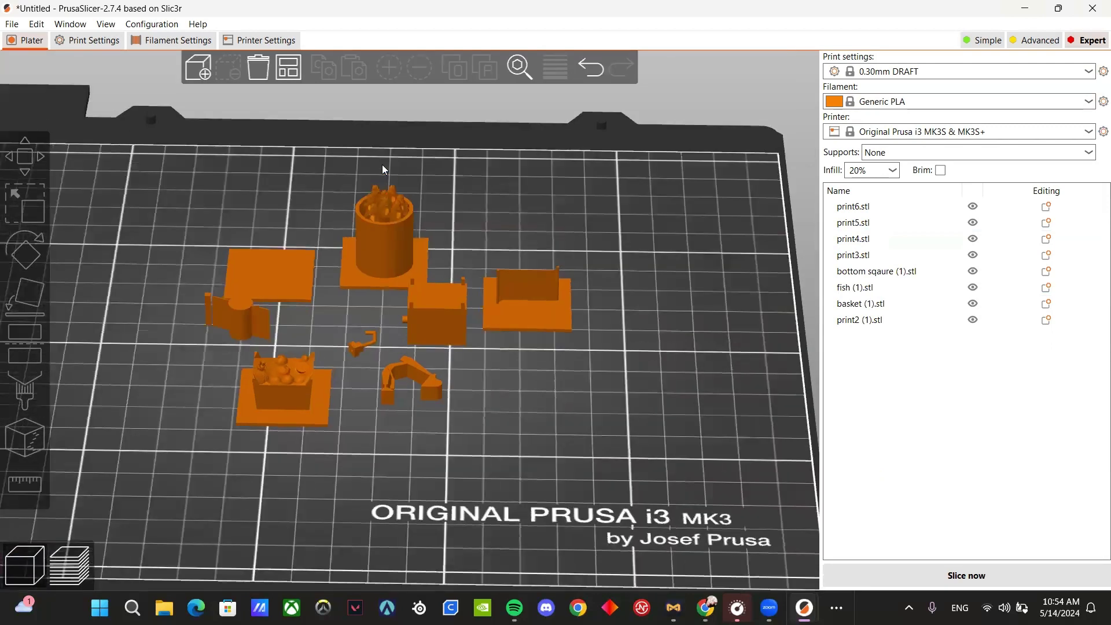
scroll(384, 168, up, 2)
drag(679, 191, 581, 355)
scroll(588, 357, up, 4)
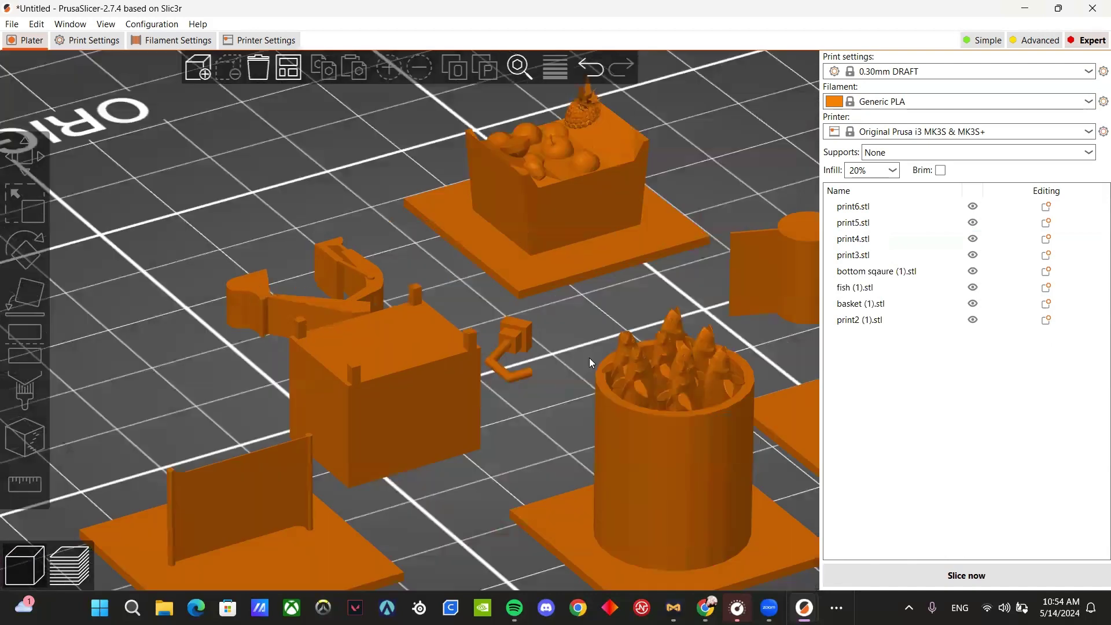
drag(549, 407, 534, 401)
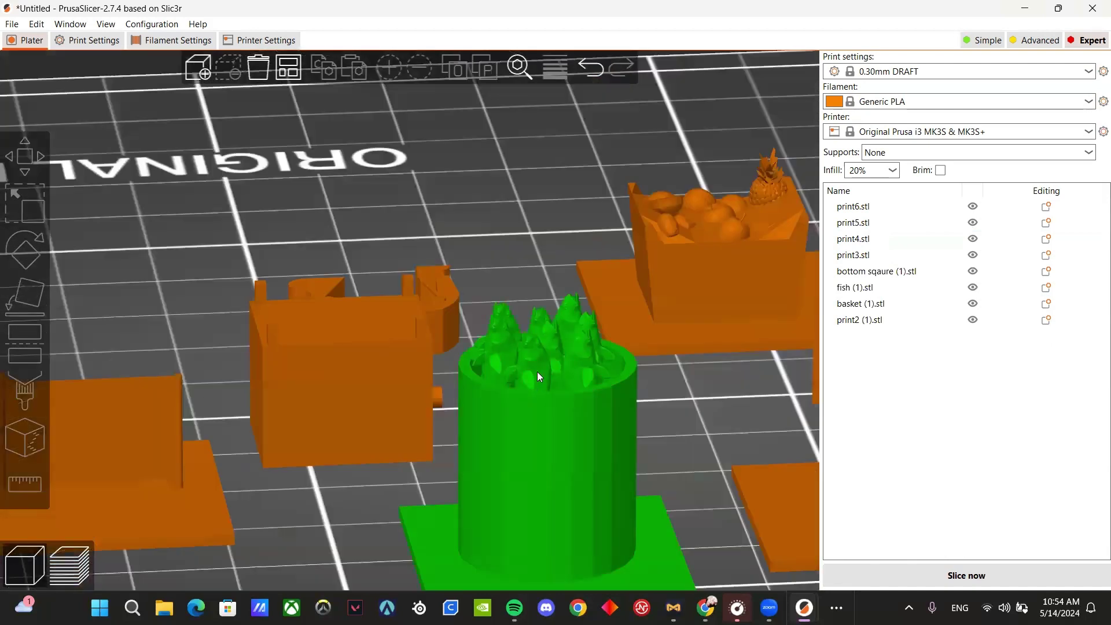
mouse_move(403, 468)
mouse_down()
mouse_move(405, 486)
mouse_move(422, 490)
mouse_move(402, 484)
mouse_up()
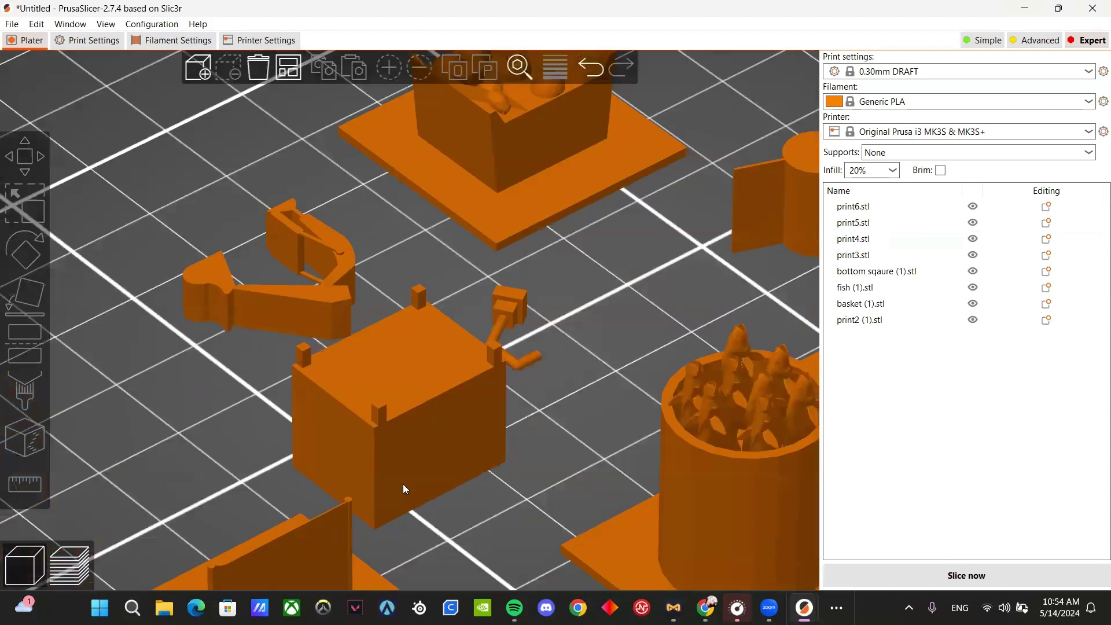
scroll(508, 429, up, 3)
scroll(508, 430, down, 3)
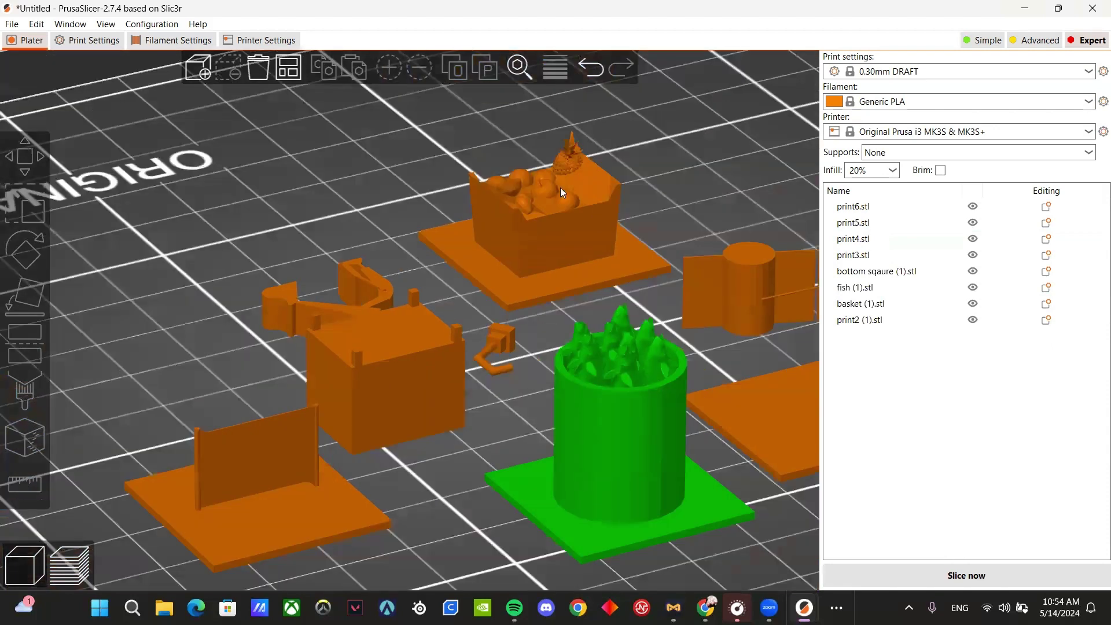
- Survey the eight models on the whole print bed and check the mesh information of basket (1).stl
drag(464, 308, 242, 376)
drag(137, 386, 187, 396)
click(267, 433)
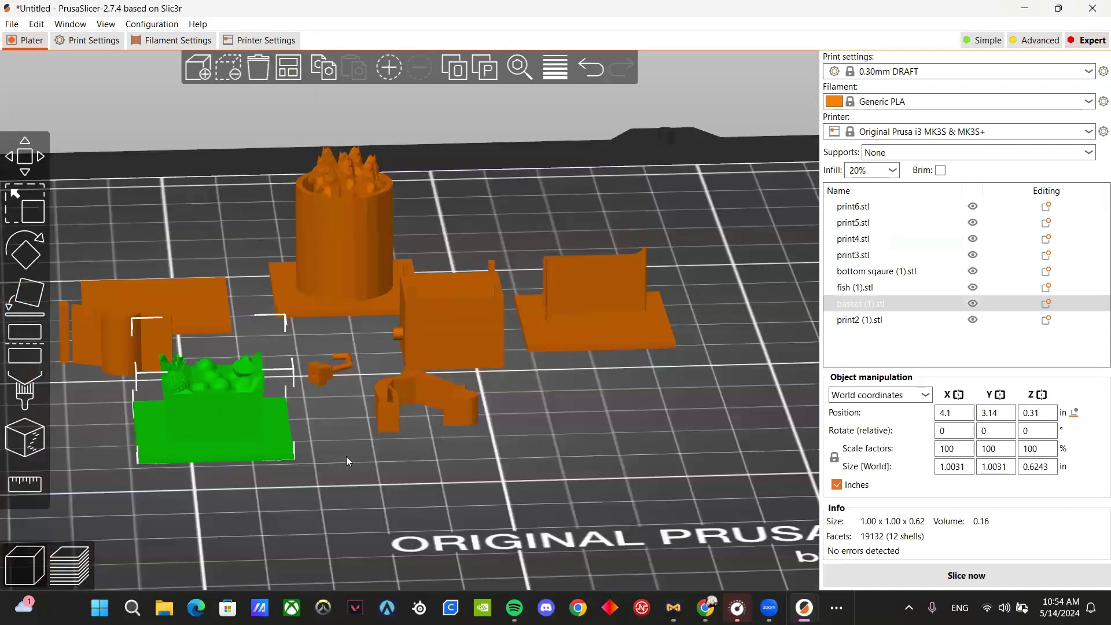
scroll(343, 154, down, 5)
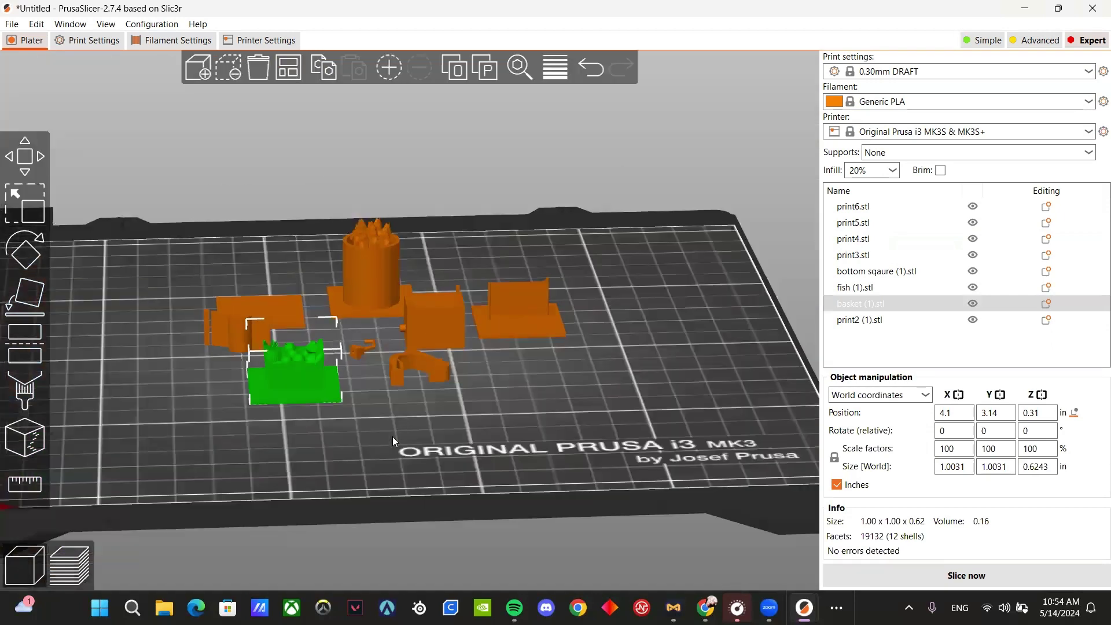
drag(393, 437, 384, 453)
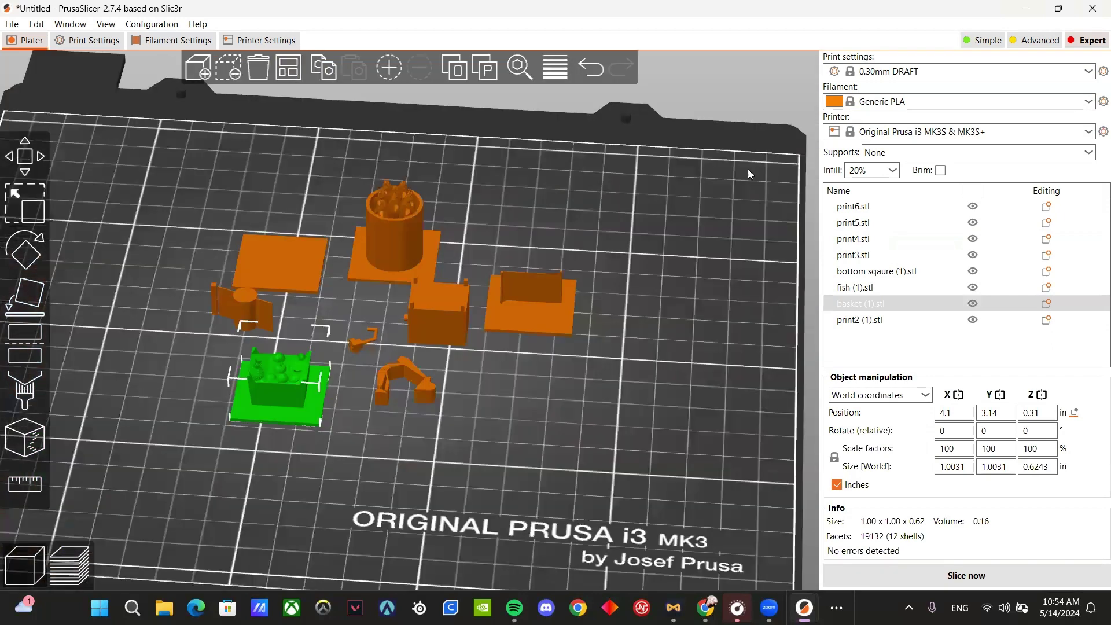
click(938, 73)
click(697, 320)
click(697, 319)
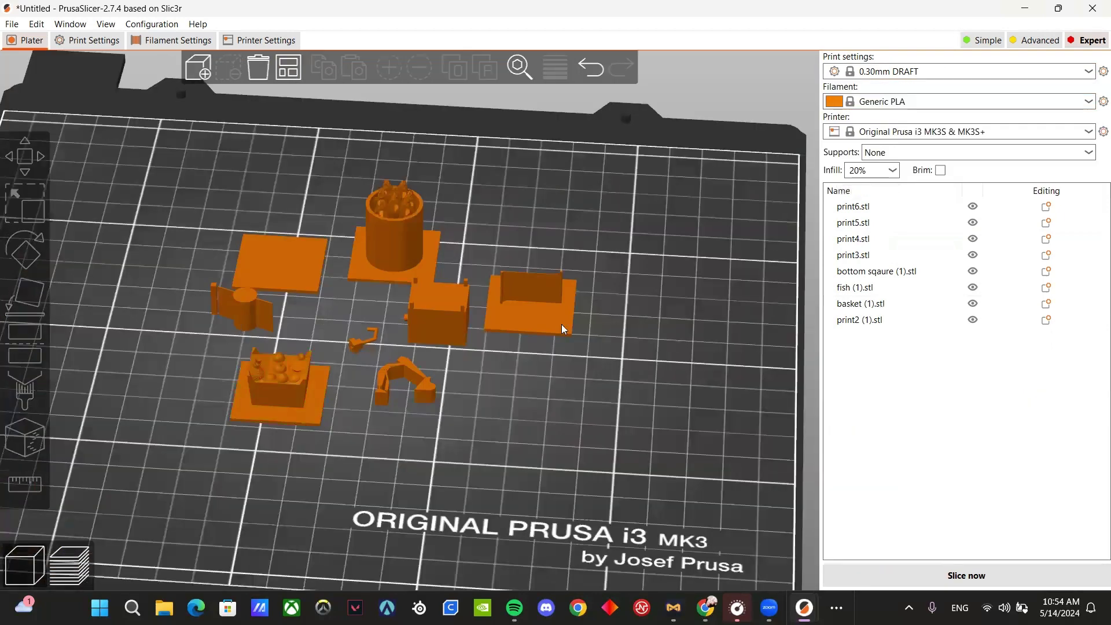
scroll(379, 209, up, 3)
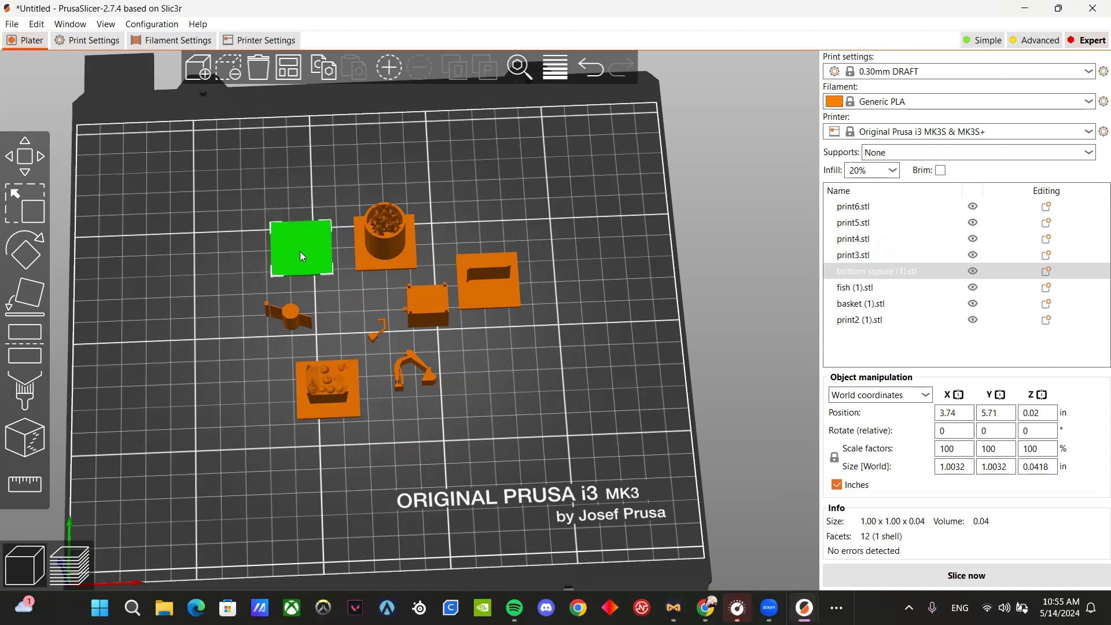
- Spread out basket (1).stl, print5.stl and print2 (1).stl, placing print5.stl and the print2 (1).stl box in the free area in front of print4.stl
drag(524, 337, 527, 351)
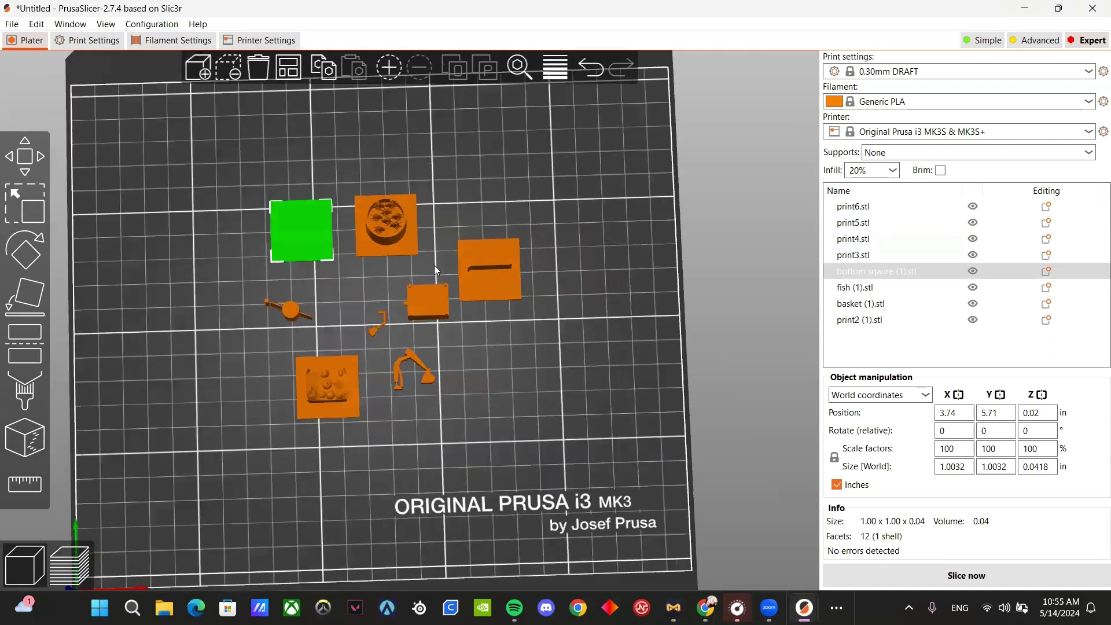
click(407, 243)
click(315, 379)
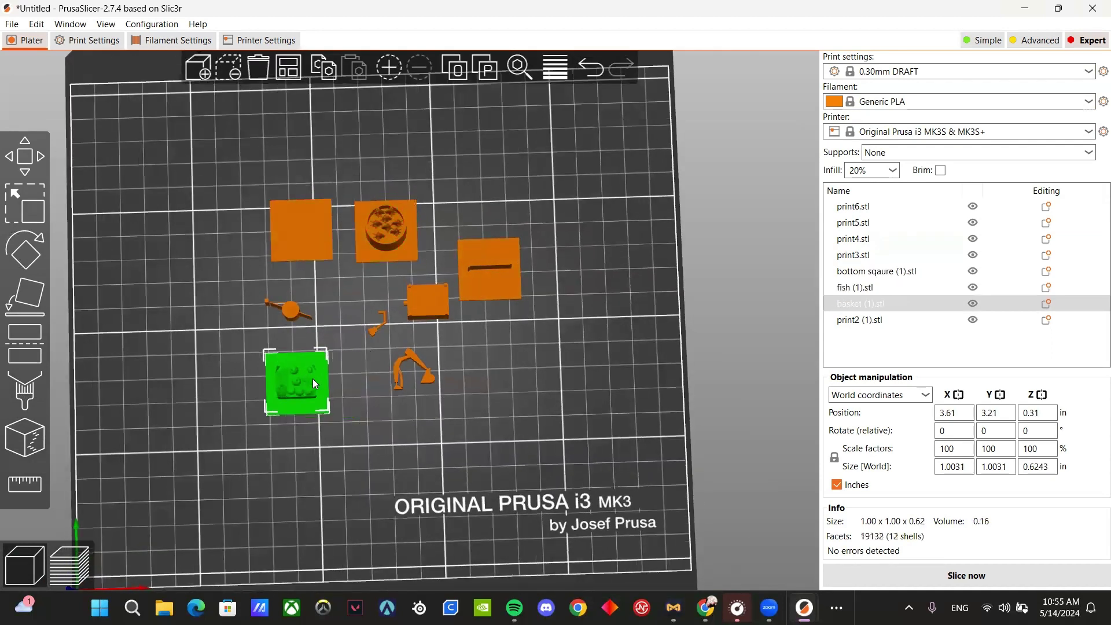
click(294, 312)
drag(381, 327, 481, 294)
drag(332, 332, 486, 347)
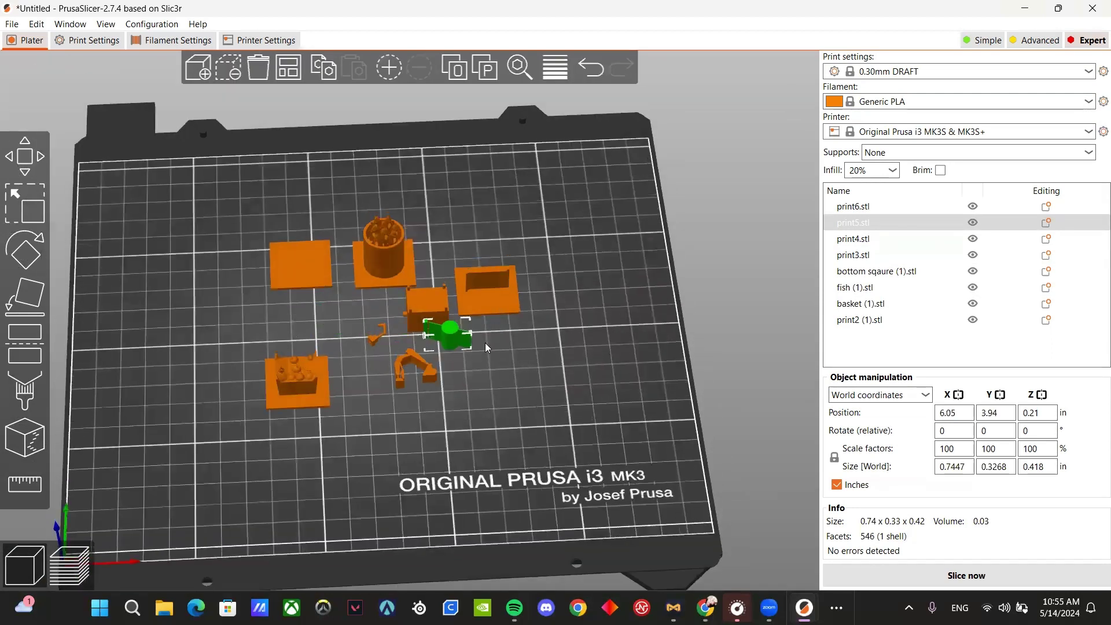
drag(431, 307, 587, 339)
- Arrange bottom sqaure (1).stl beside the fish barrel, basket (1).stl in front of it at about X 3.83, Y 4.16 in, and print4.stl beside the basket
click(307, 286)
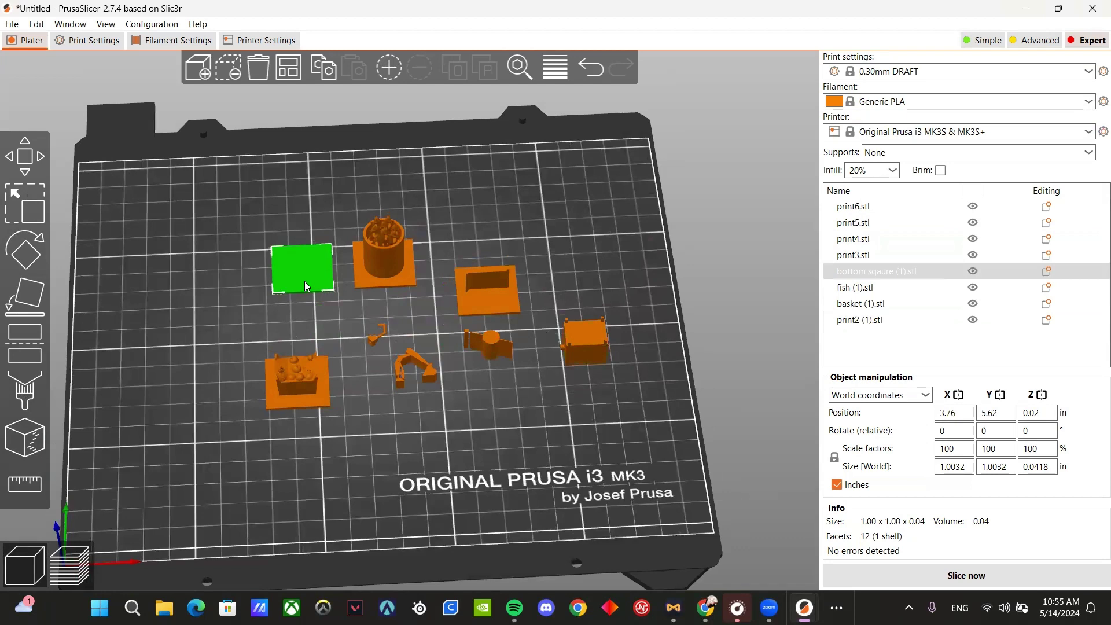
drag(520, 368, 388, 363)
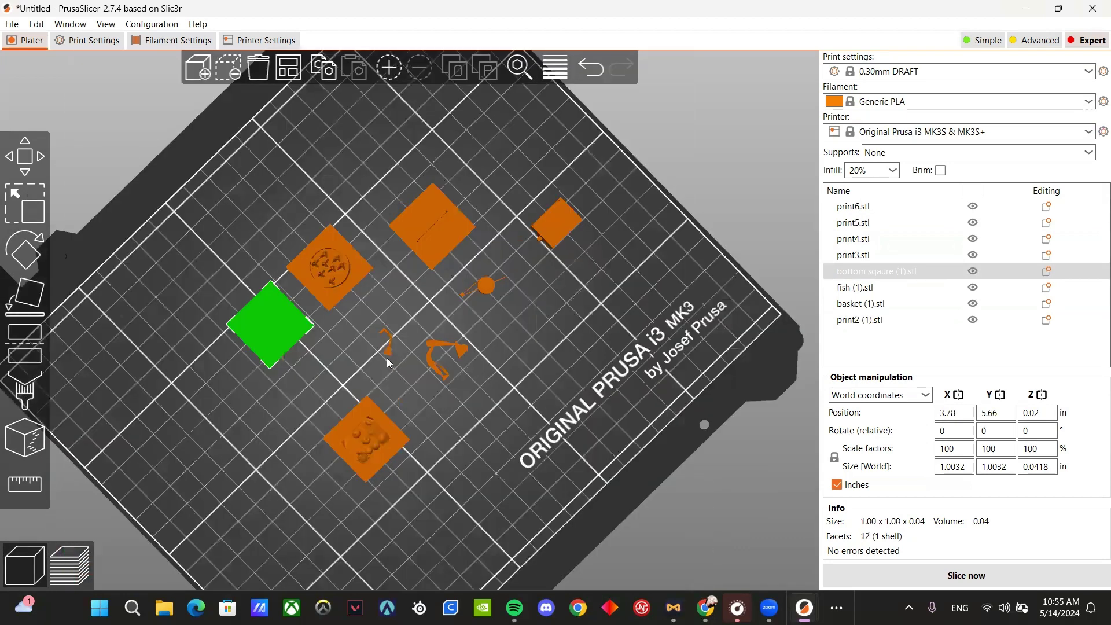
drag(456, 365, 417, 355)
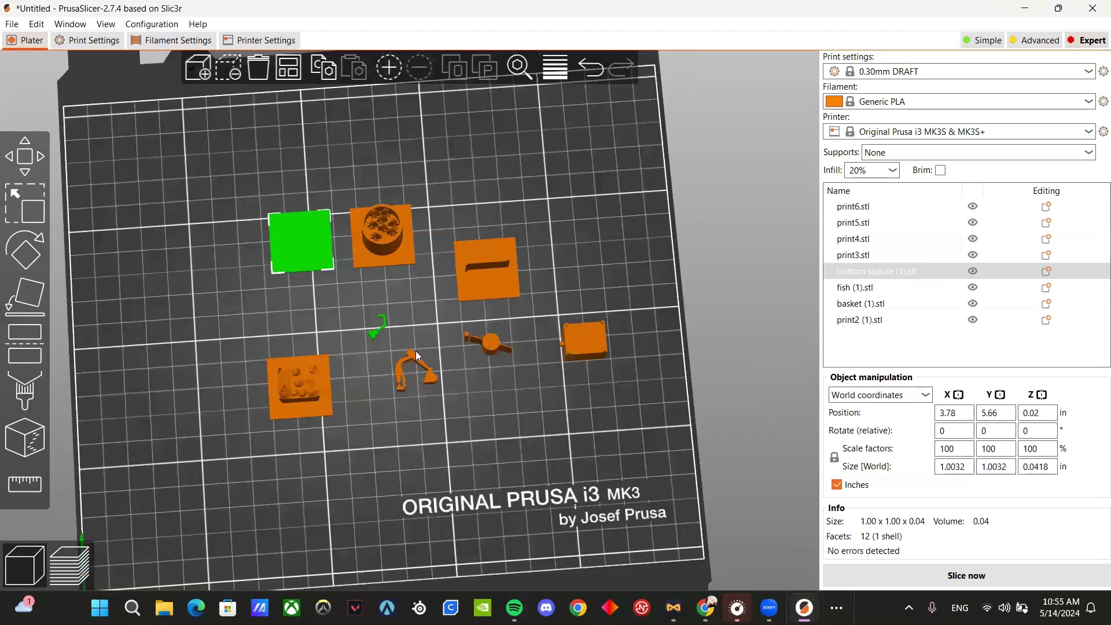
drag(295, 364, 296, 329)
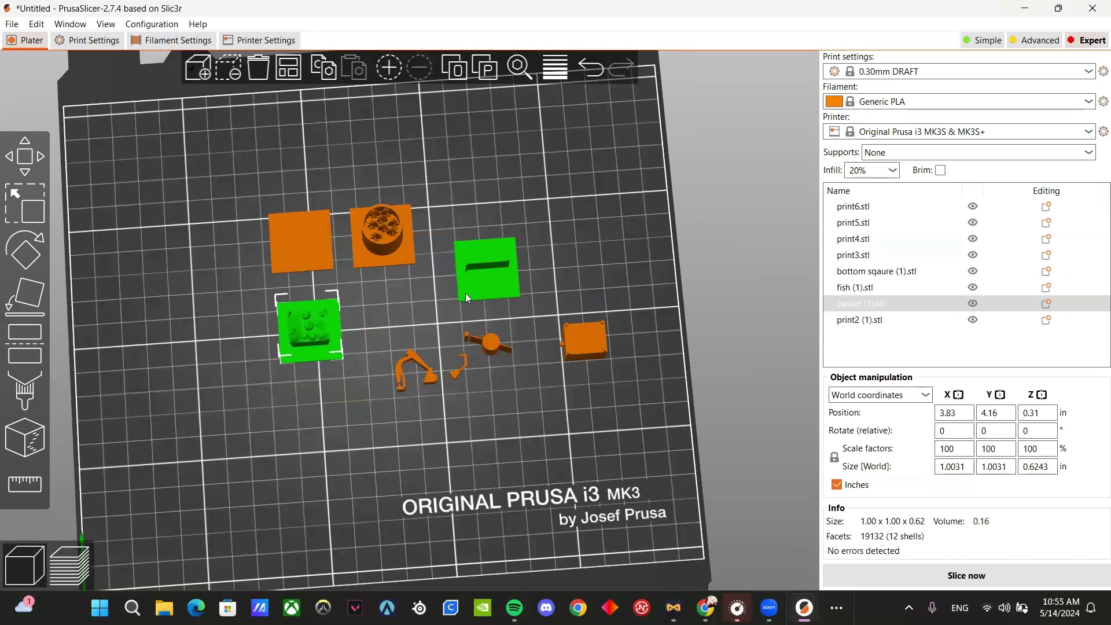
drag(468, 297, 468, 237)
- Group the clamp and hook parts beside the fish barrel, and place print5.stl and print2 (1).stl beside print4.stl, the box at about X 6.64, Y 3.97 in
click(421, 354)
drag(484, 337, 481, 312)
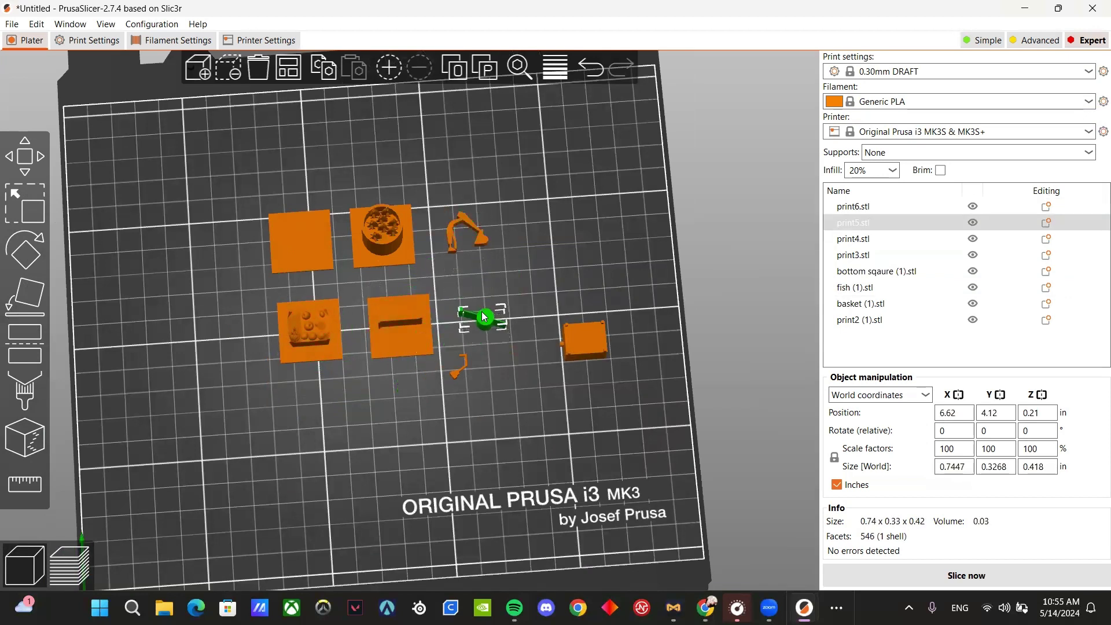
drag(471, 359, 512, 233)
click(462, 366)
drag(584, 346, 489, 354)
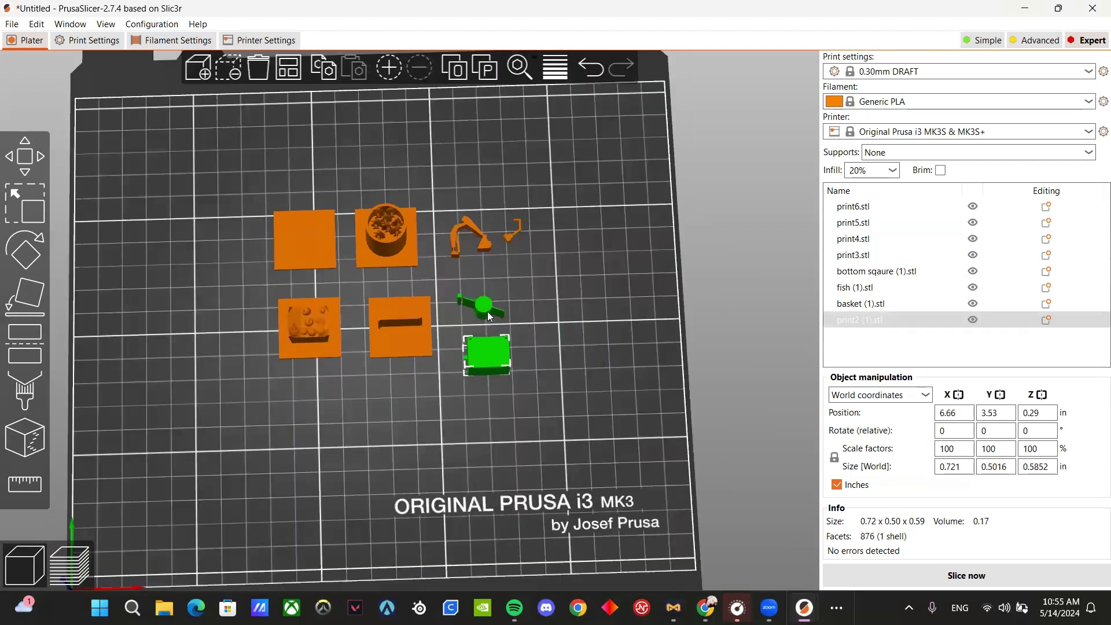
drag(488, 312, 490, 293)
drag(490, 339, 487, 323)
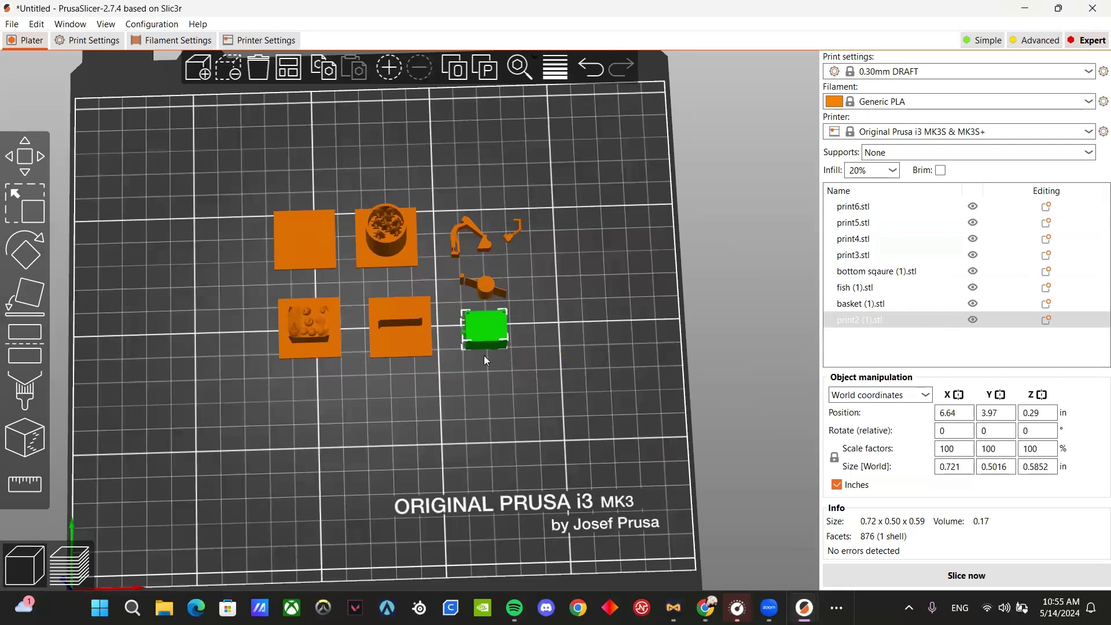
- Move basket (1).stl to the bed's front-left corner and back to about X 3.77, Y 4.13 in, with print4.stl at about X 5.19, Y 4.14 in
drag(320, 348, 158, 525)
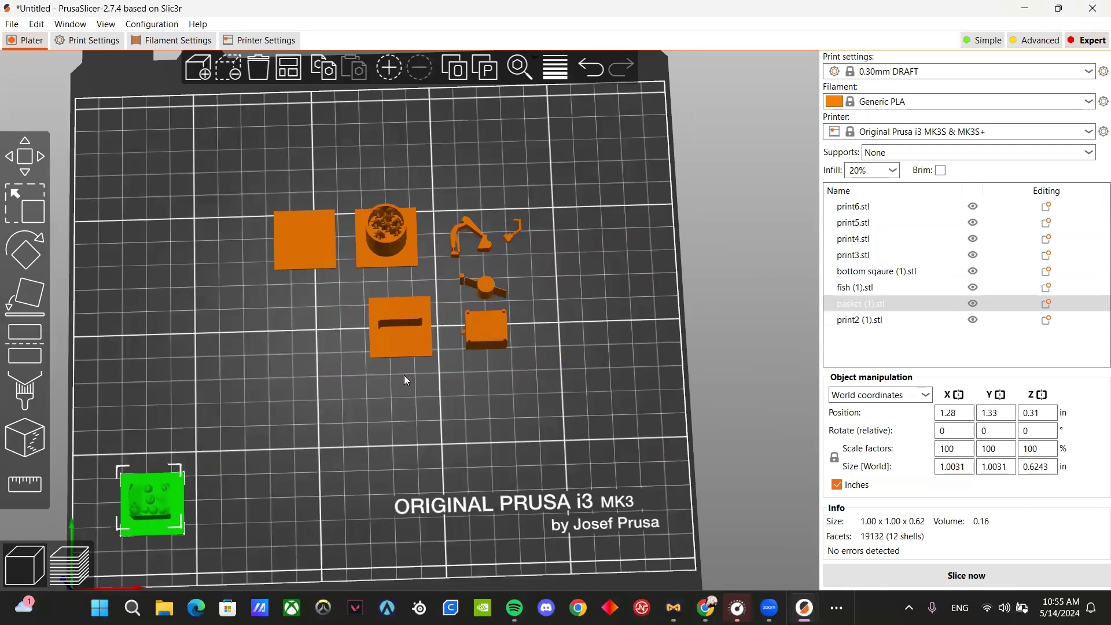
drag(167, 487, 316, 320)
scroll(527, 402, up, 1)
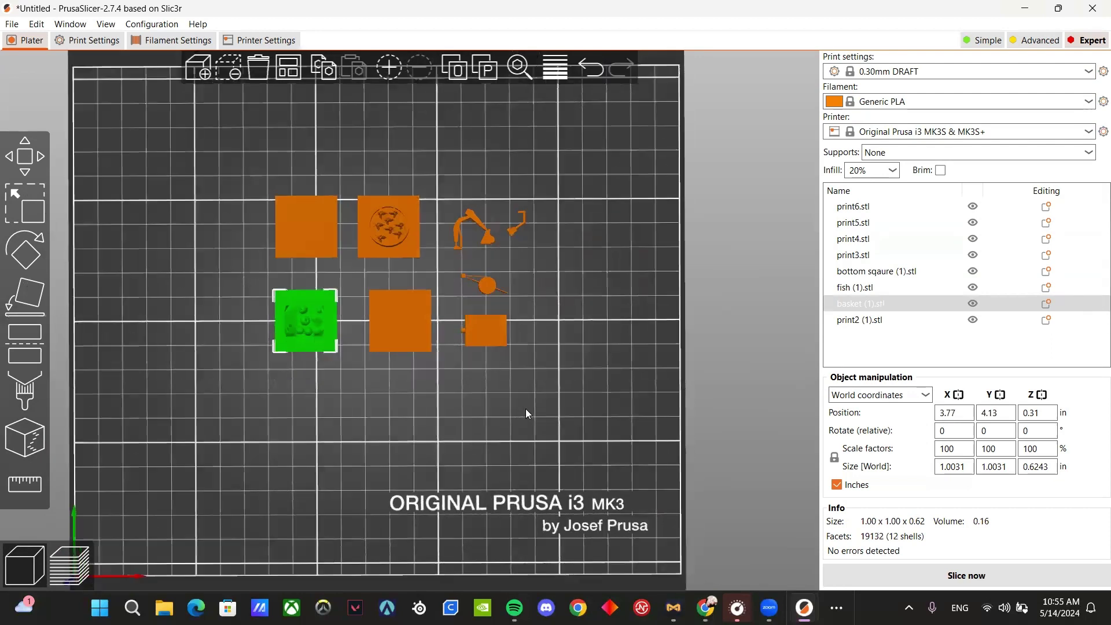
drag(525, 408, 416, 344)
drag(487, 365, 422, 361)
drag(319, 368, 479, 333)
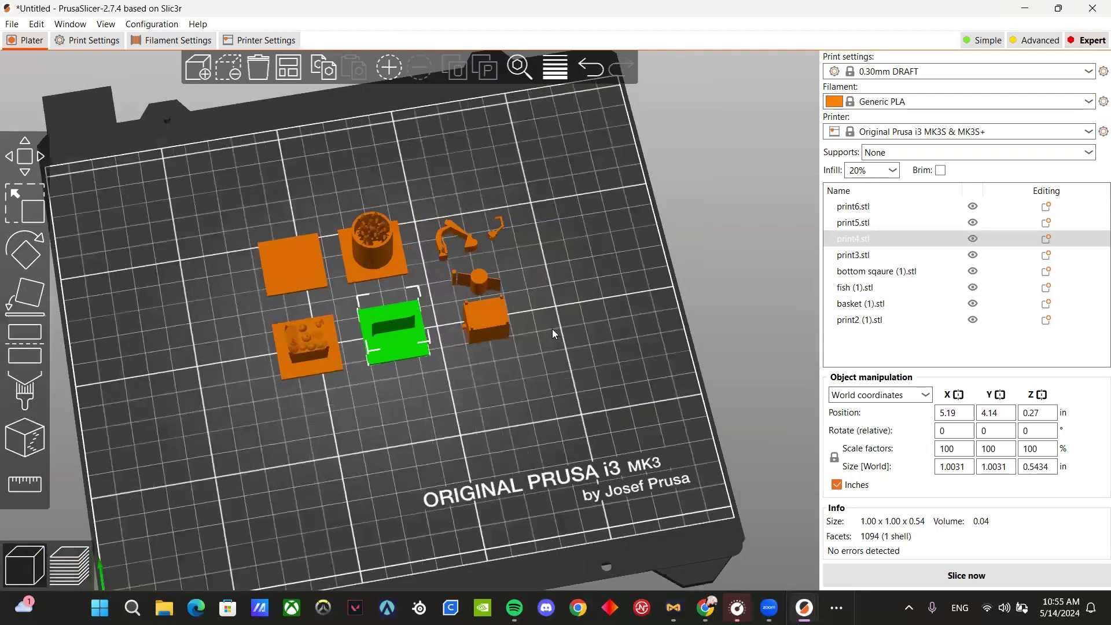
- Move print5.stl to the open area in front of print4.stl, at about X 5.21, Y 1.95 in
drag(552, 329, 532, 341)
drag(492, 301, 301, 438)
drag(381, 454, 438, 435)
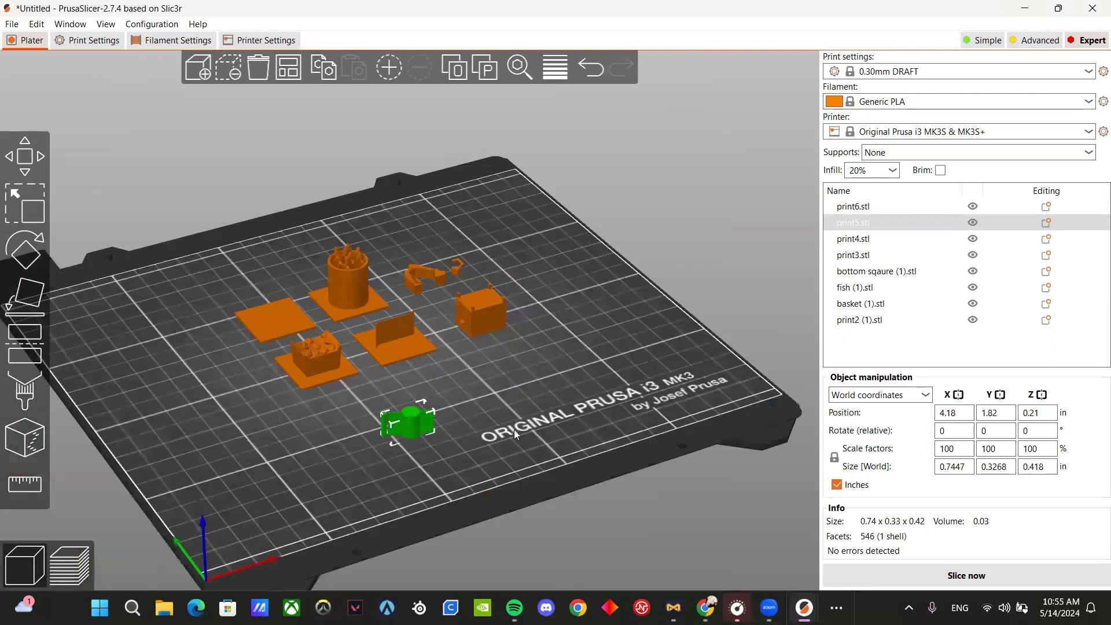
drag(514, 429, 284, 260)
scroll(561, 199, up, 5)
scroll(507, 250, up, 6)
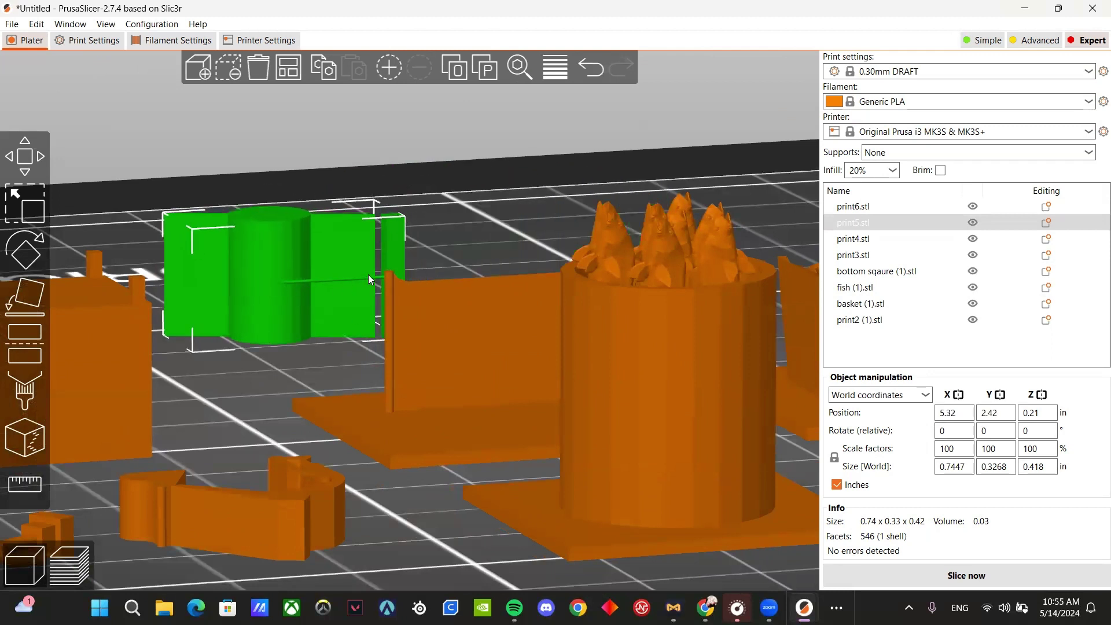
mouse_move(342, 334)
mouse_down()
mouse_move(329, 312)
mouse_move(338, 351)
mouse_up()
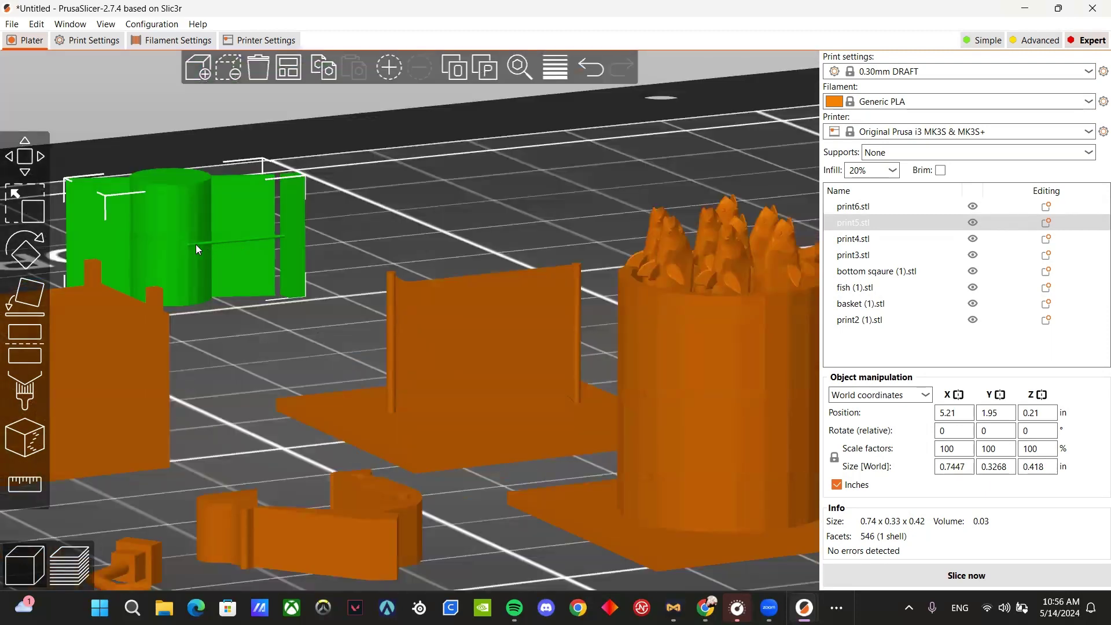
- Check the arranged models from the back and above, and slice the whole plate
drag(297, 290, 222, 295)
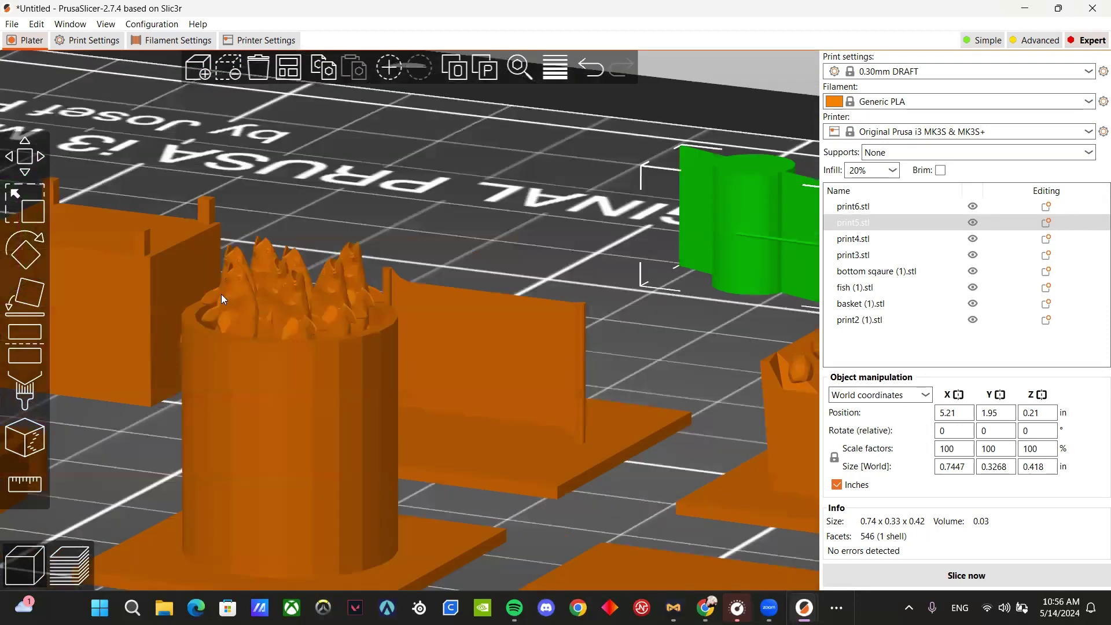
drag(295, 285, 291, 223)
scroll(336, 232, down, 9)
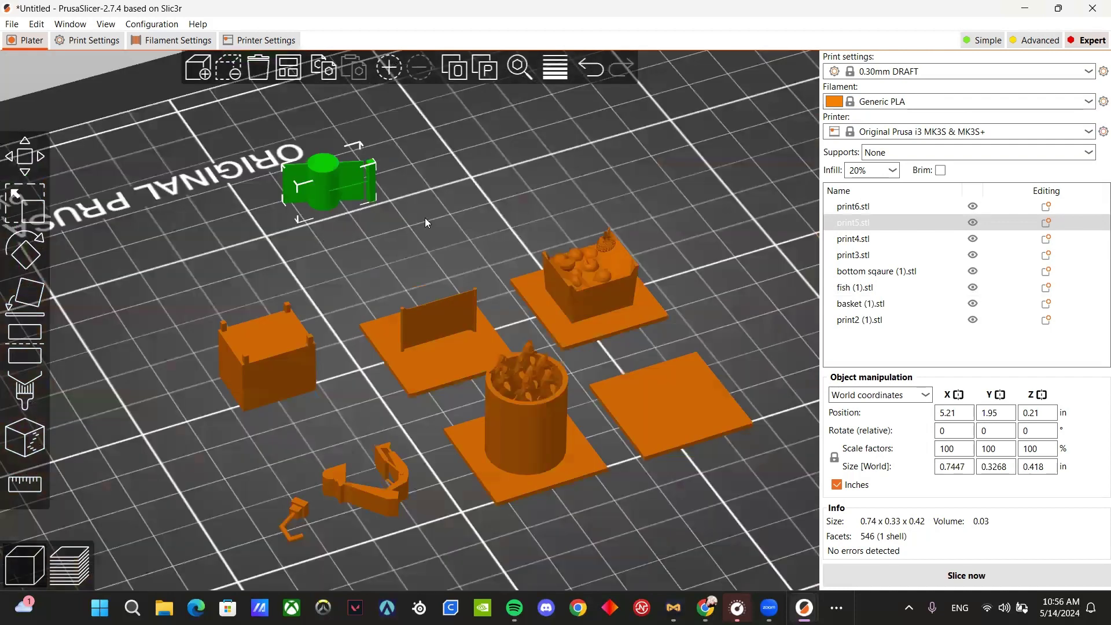
drag(424, 218, 604, 345)
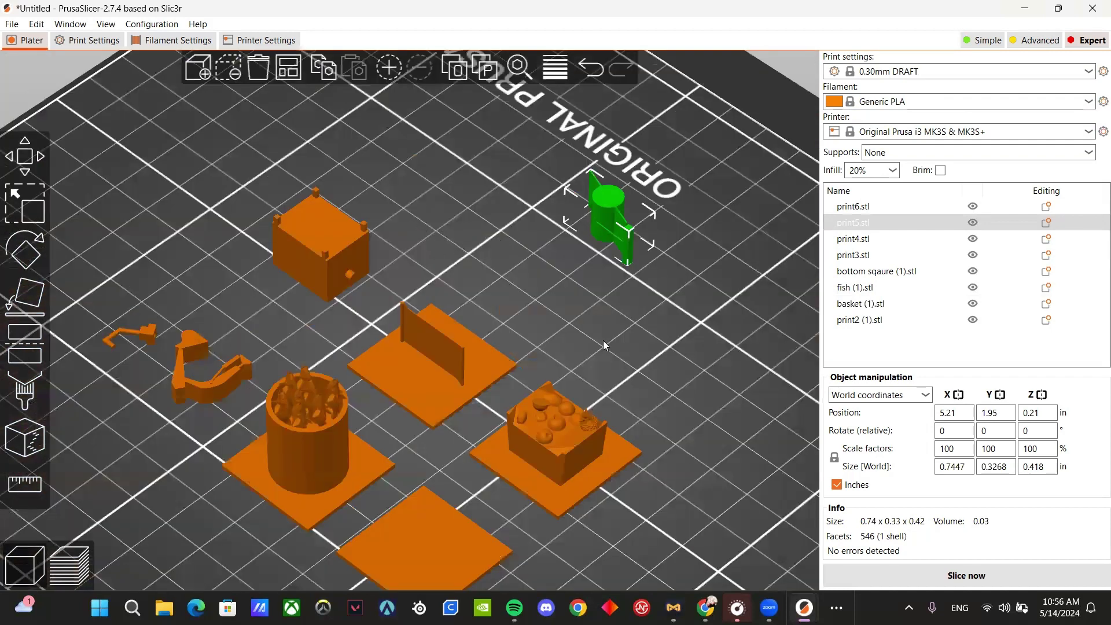
click(920, 568)
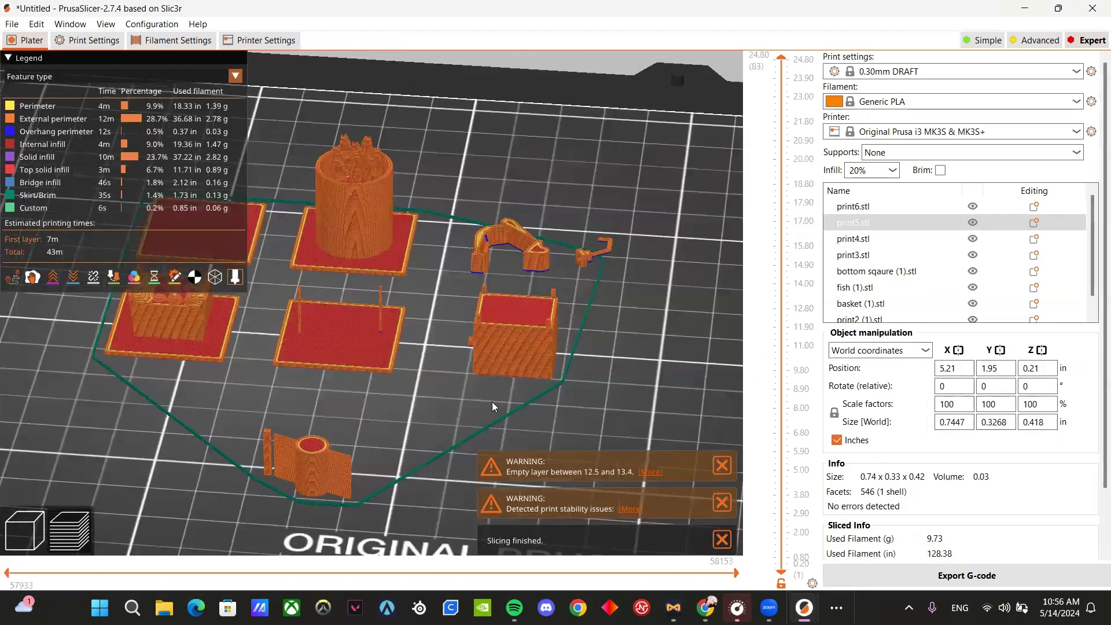
drag(491, 401, 481, 400)
drag(403, 302, 423, 344)
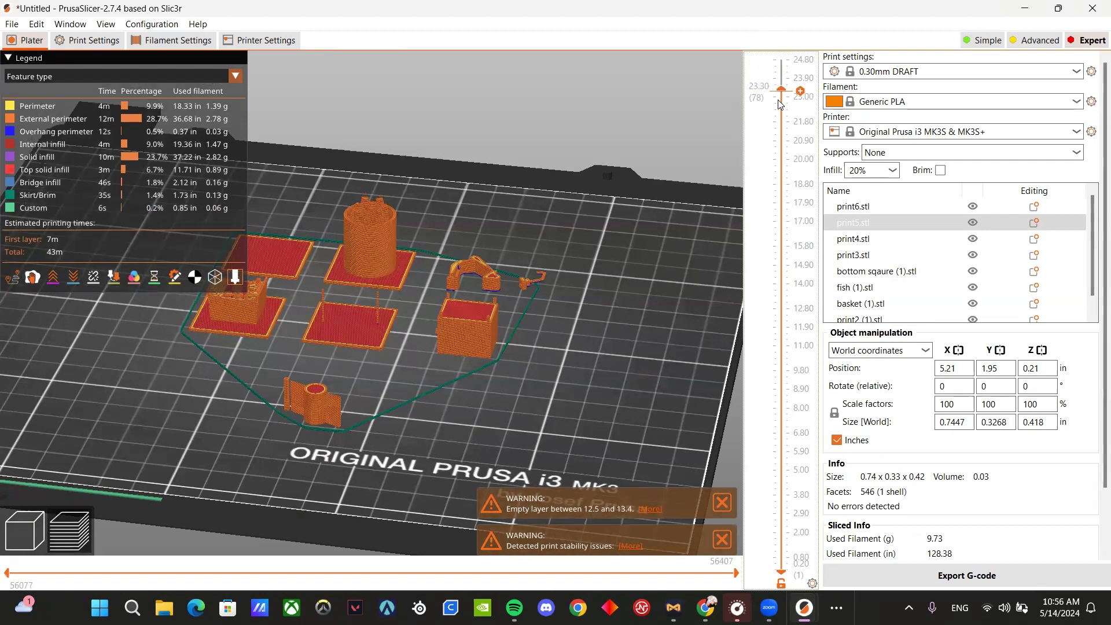
- Lower the sliced preview's top layer to 12.50 mm to show the inside of the barrel and the box
mouse_move(789, 64)
drag(789, 64, 781, 320)
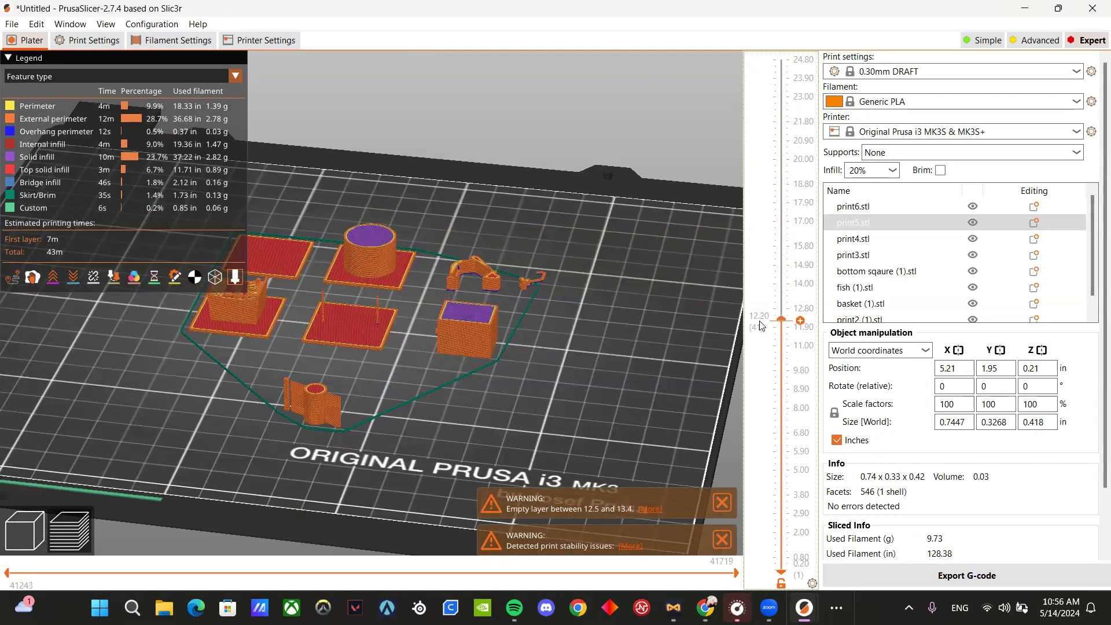
scroll(760, 320, up, 1)
scroll(382, 313, up, 3)
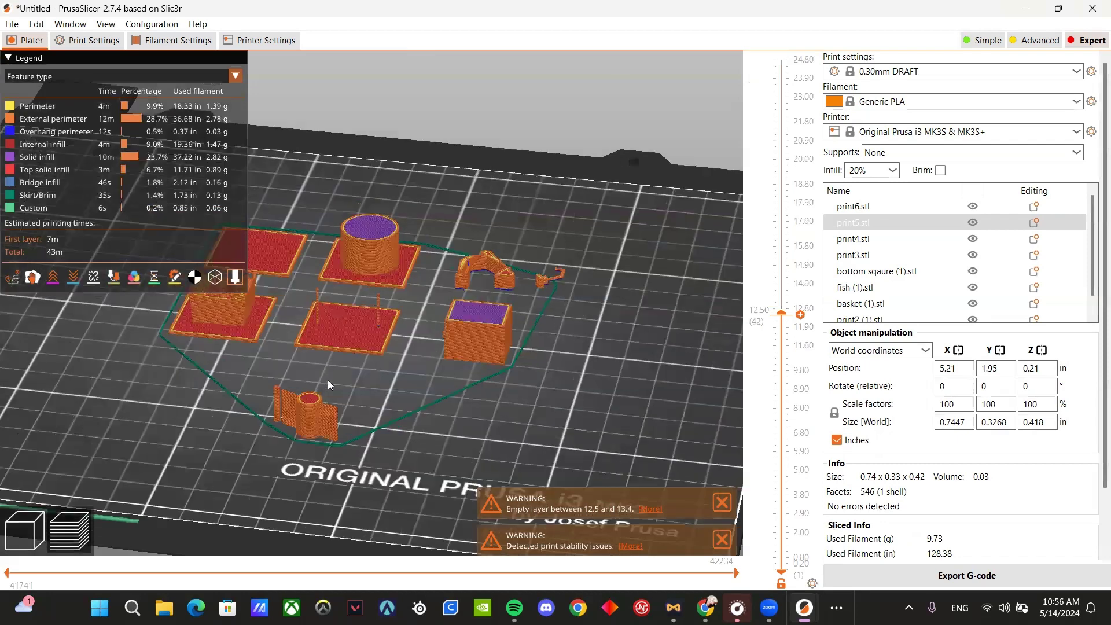
- Examine the exposed solid infill of the barrel and box, the basket's fruit and the thin posts from several angles
drag(479, 426, 385, 421)
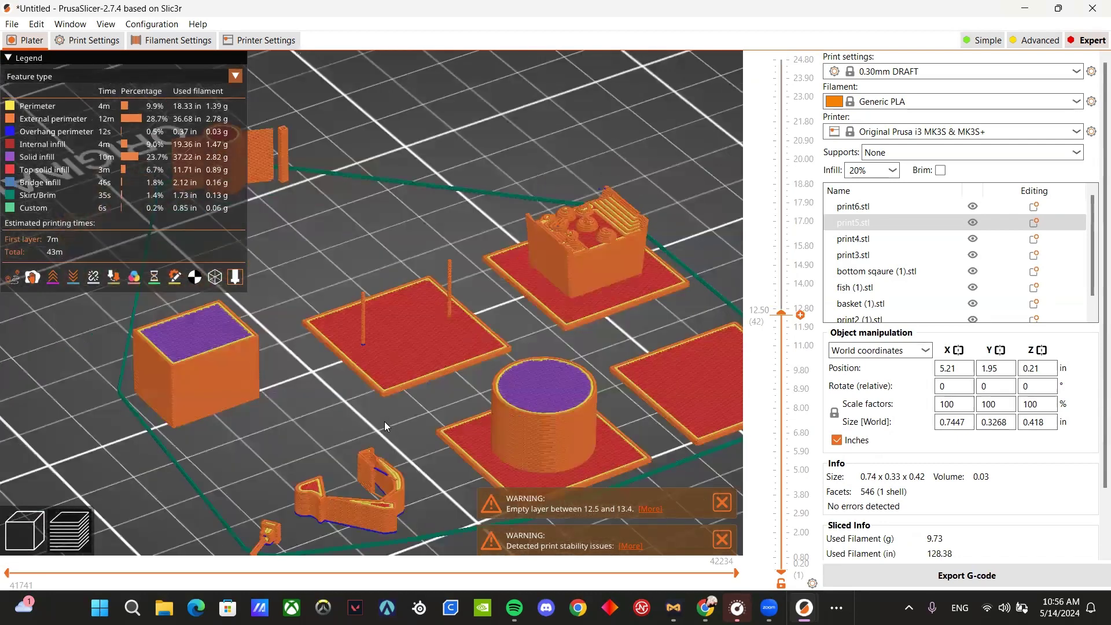
drag(510, 402, 548, 393)
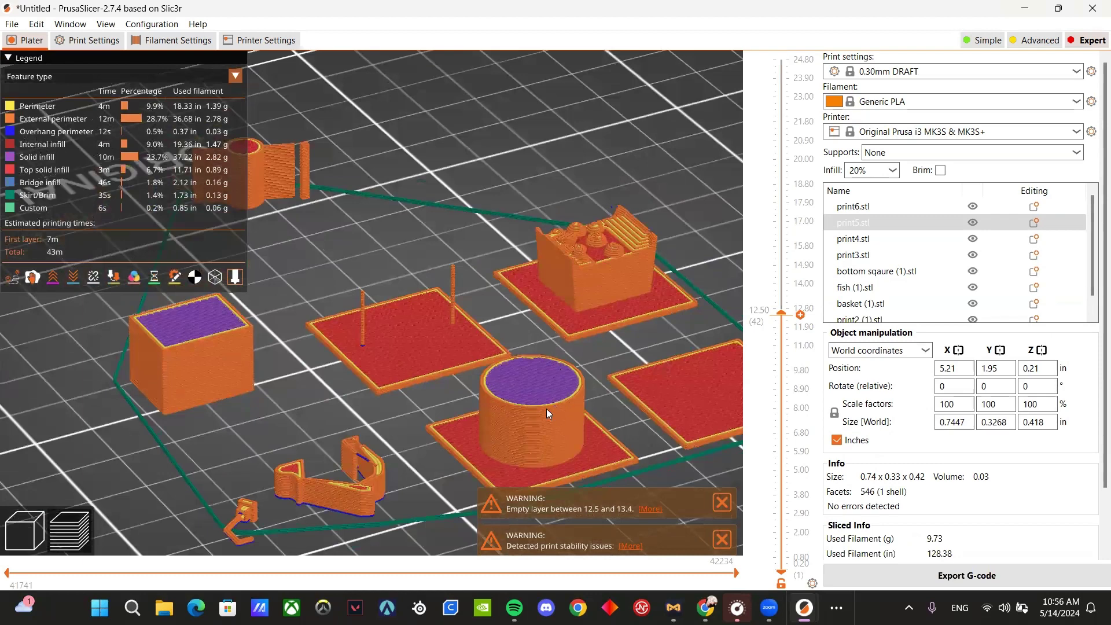
drag(411, 415, 451, 432)
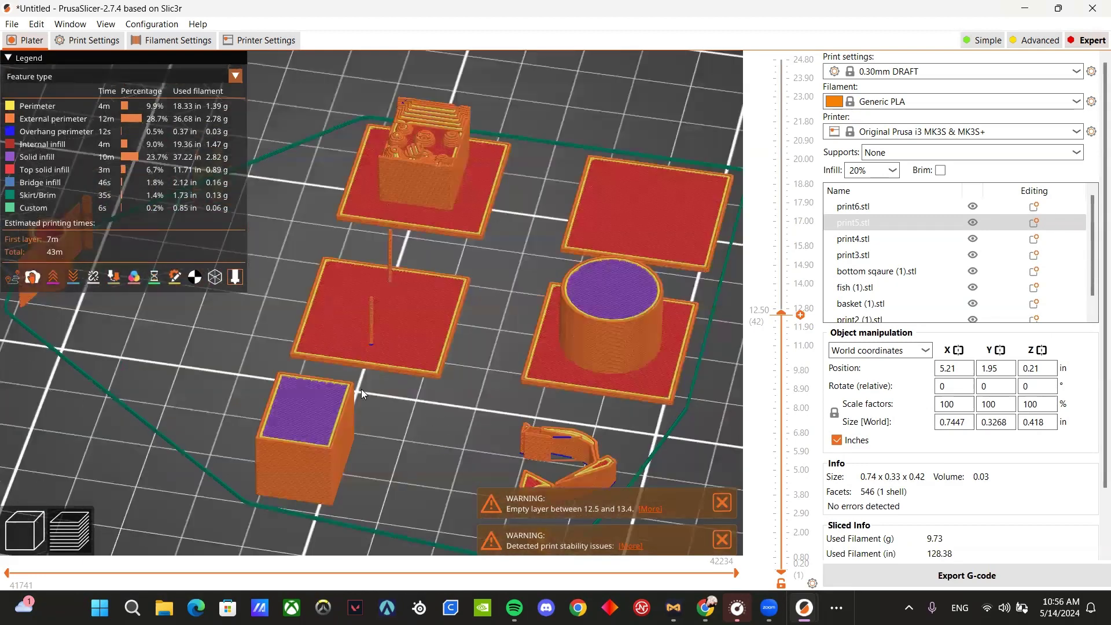
drag(361, 390, 255, 407)
drag(282, 460, 349, 442)
scroll(478, 273, up, 5)
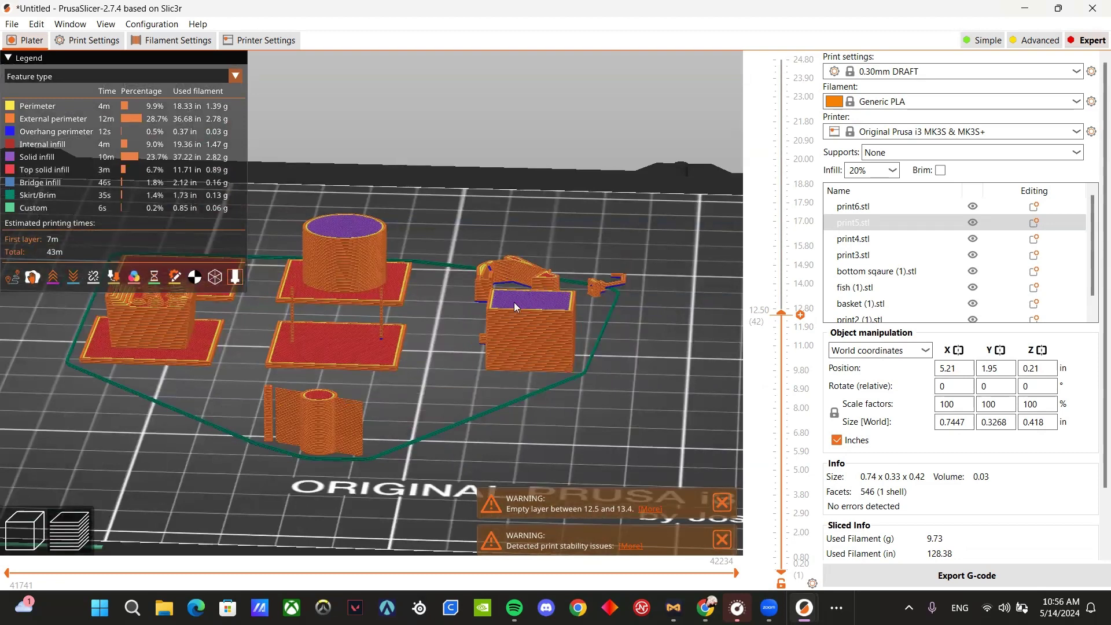
scroll(484, 340, down, 5)
drag(485, 340, 579, 327)
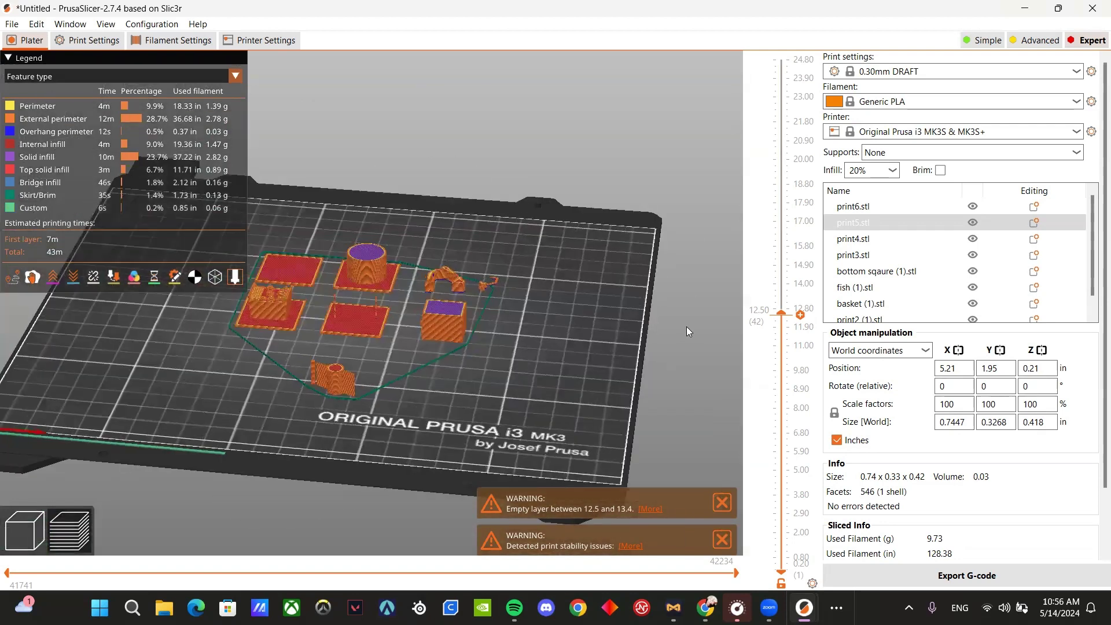
scroll(424, 286, up, 3)
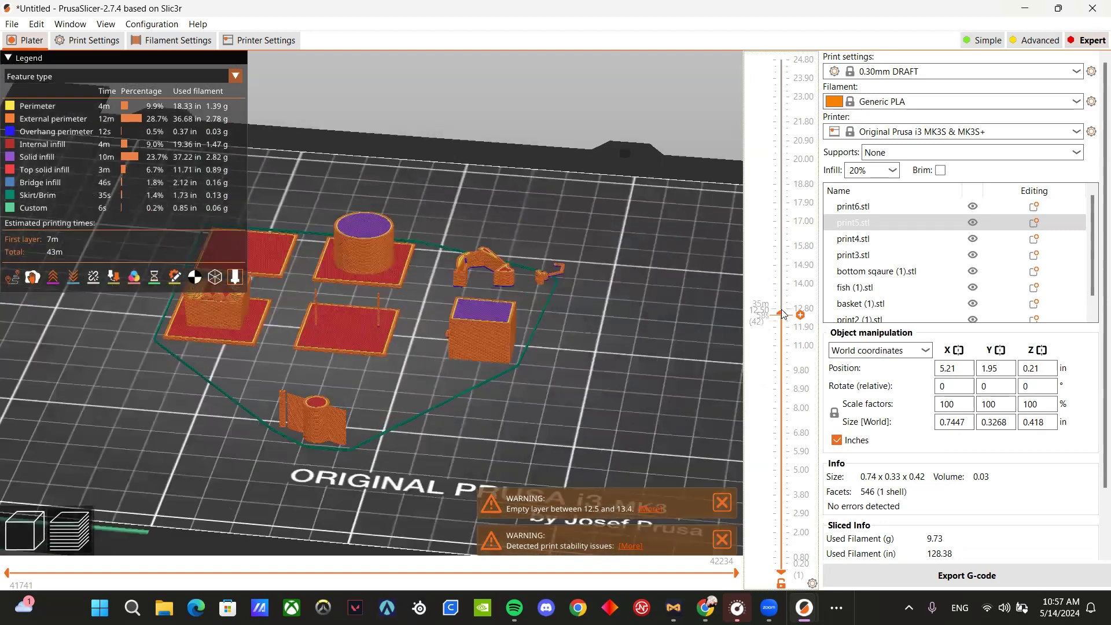
- Restore the preview to the top layer at 24.80 mm and look over the complete sliced models
drag(782, 313, 755, 50)
drag(468, 365, 382, 446)
drag(444, 462, 391, 455)
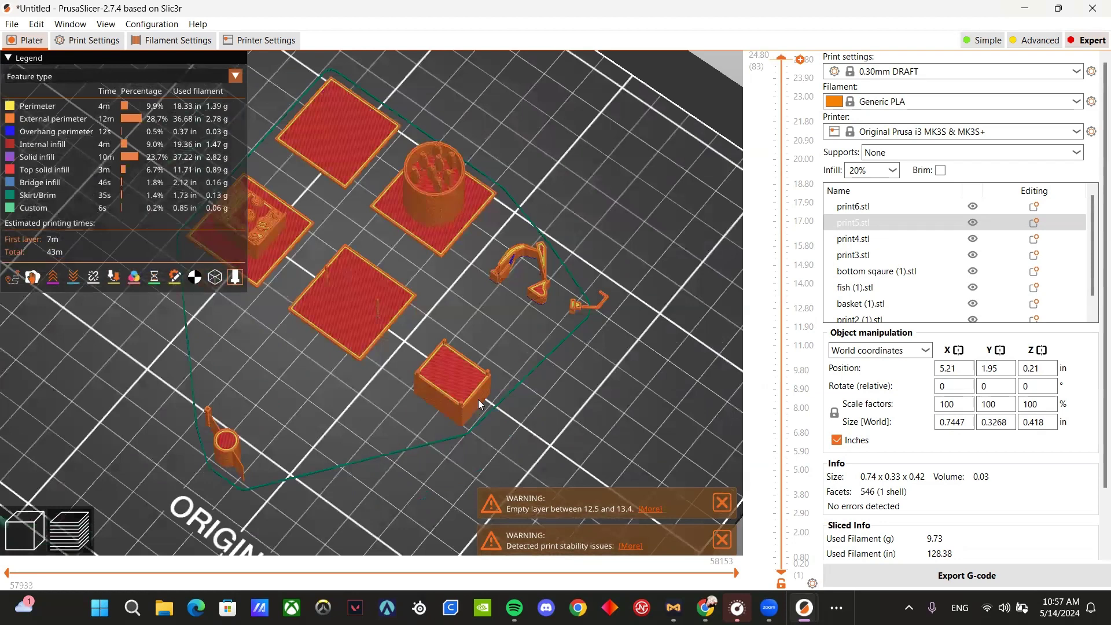
- Switch the print settings to the 0.05mm ULTRADETAIL preset and slice the plate again
scroll(486, 356, up, 3)
scroll(539, 341, up, 5)
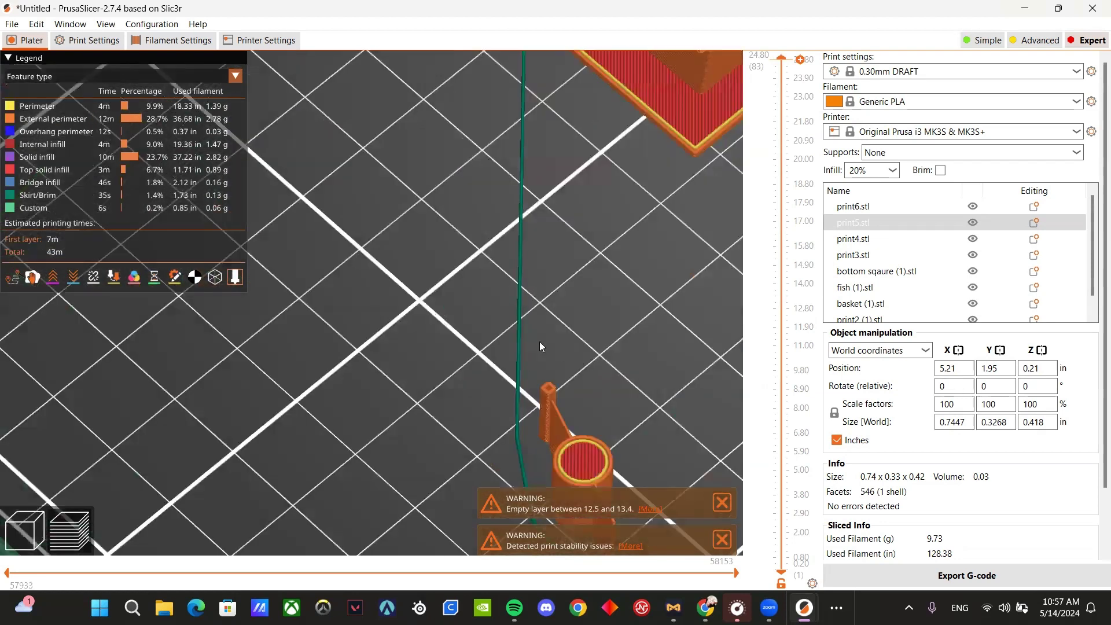
drag(539, 342, 549, 349)
scroll(302, 336, up, 3)
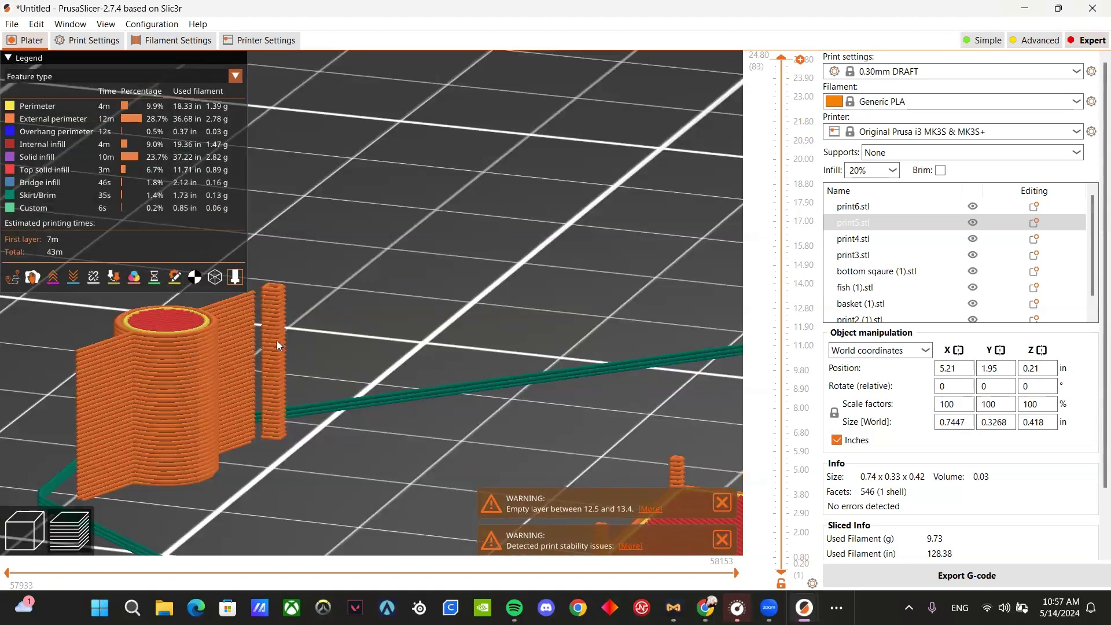
click(928, 72)
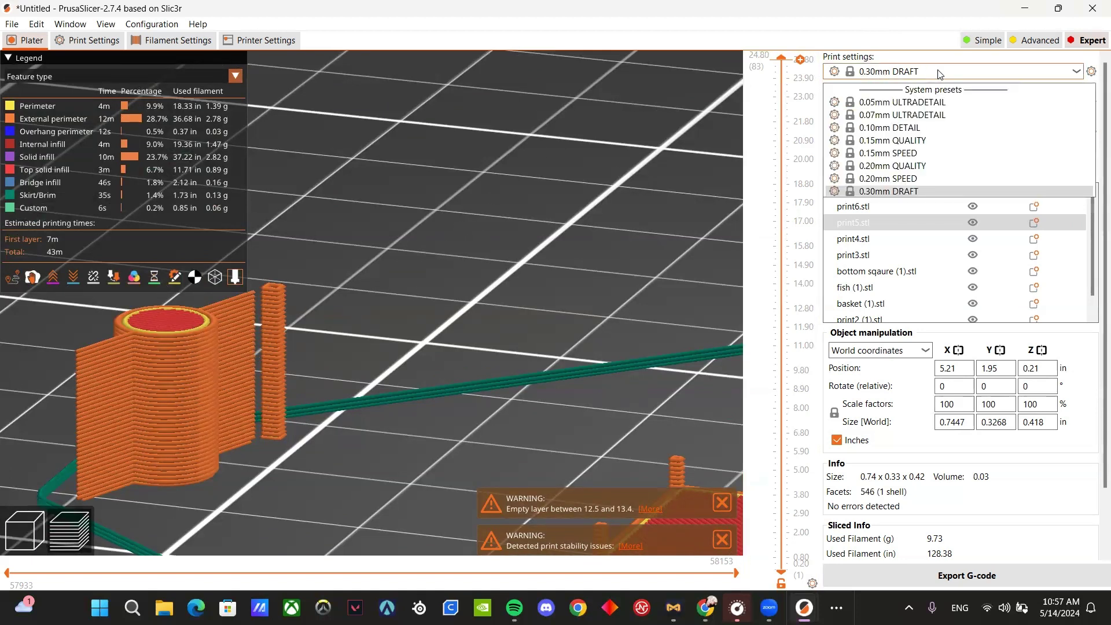
click(911, 102)
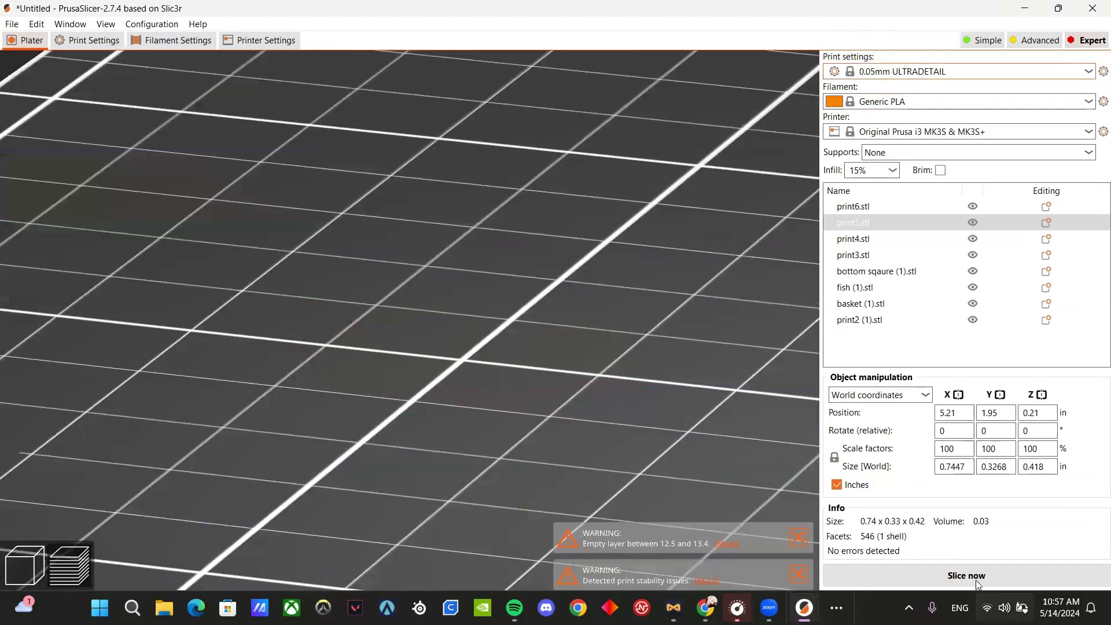
click(975, 580)
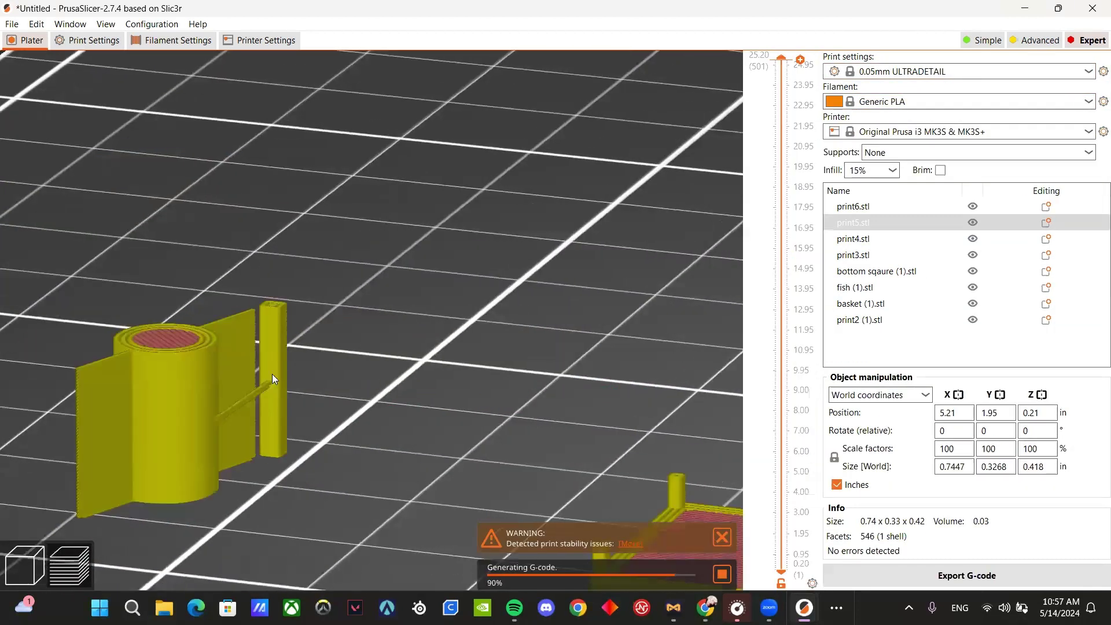
- Set supports to Everywhere for the whole plate and slice it again
scroll(181, 438, up, 5)
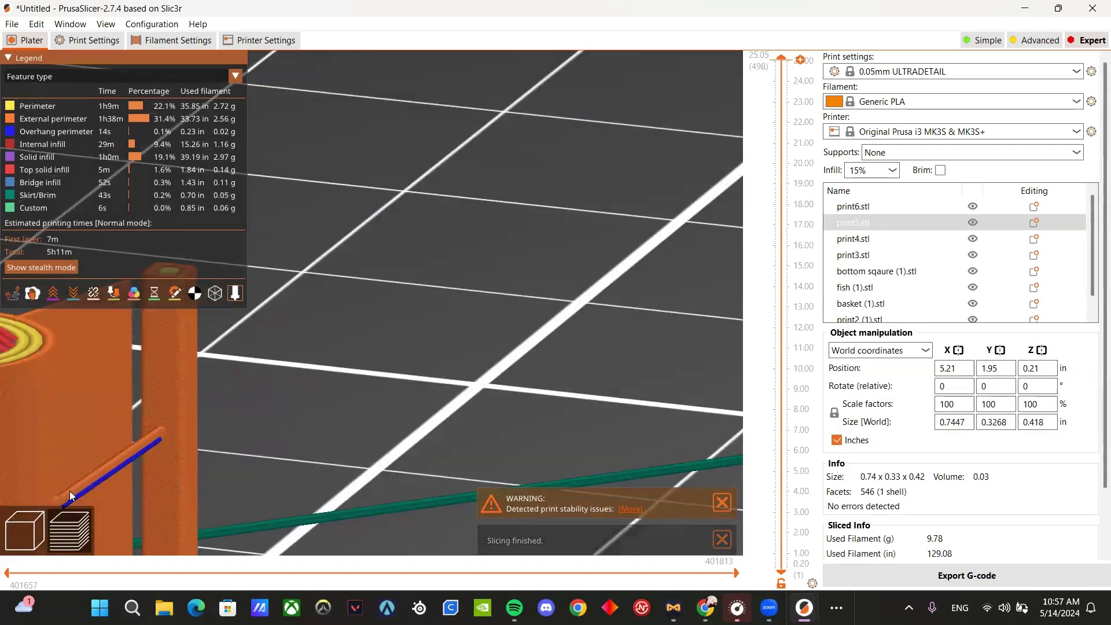
scroll(165, 451, down, 2)
drag(165, 451, 351, 390)
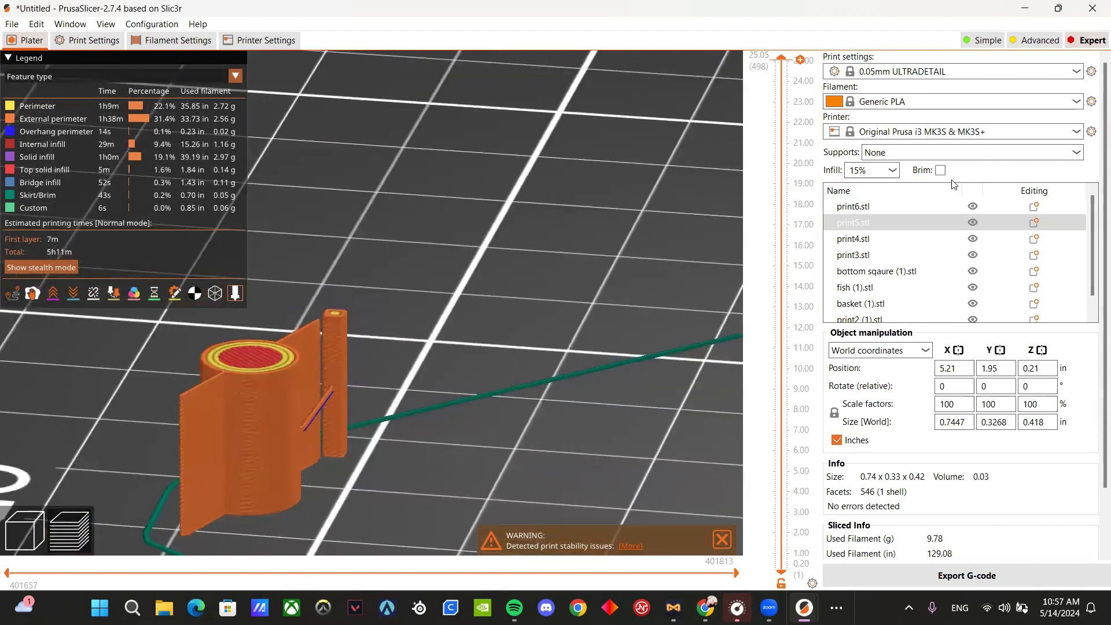
click(972, 153)
click(942, 212)
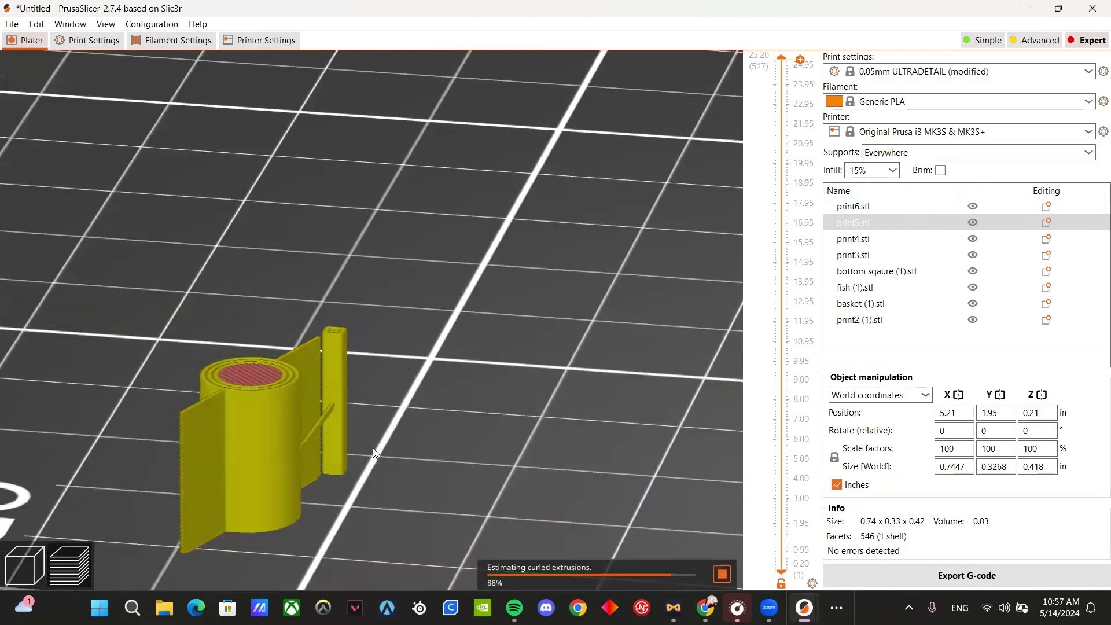
- Examine the generated supports under the cylinder part's thin slanted bar and around the other models on the plate
drag(310, 421, 237, 461)
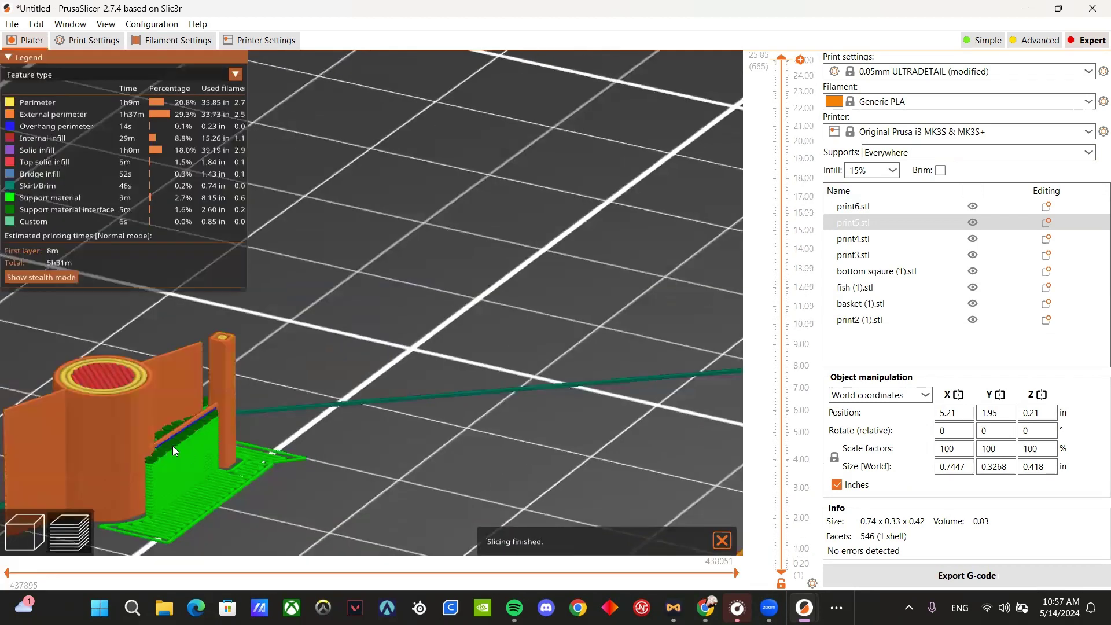
scroll(173, 446, up, 3)
scroll(175, 447, down, 5)
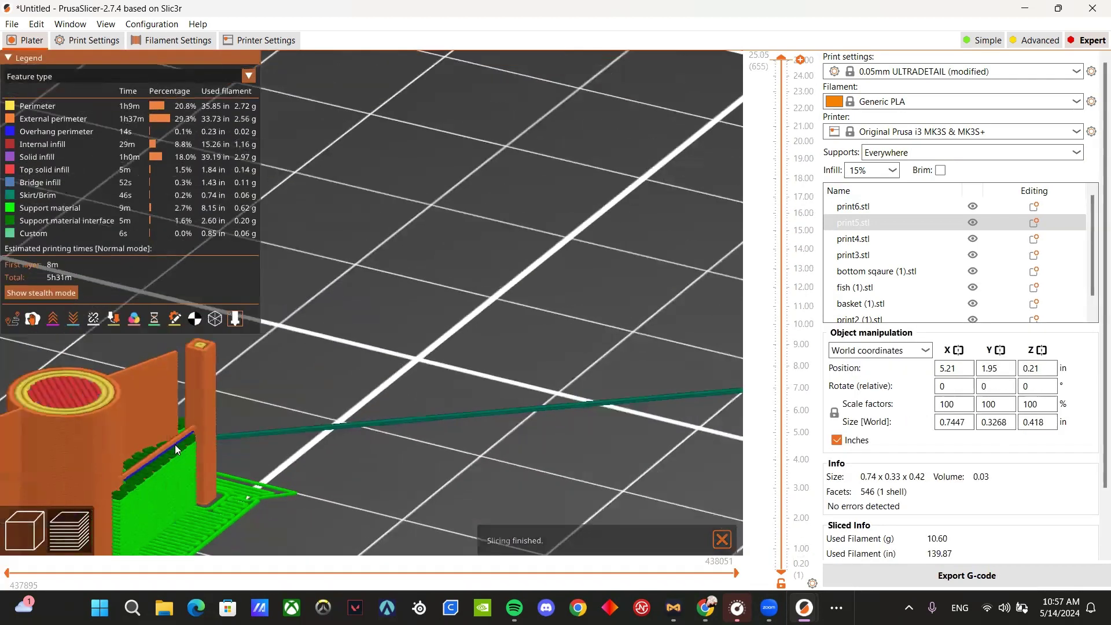
drag(335, 481, 319, 451)
drag(289, 407, 272, 445)
scroll(349, 447, down, 5)
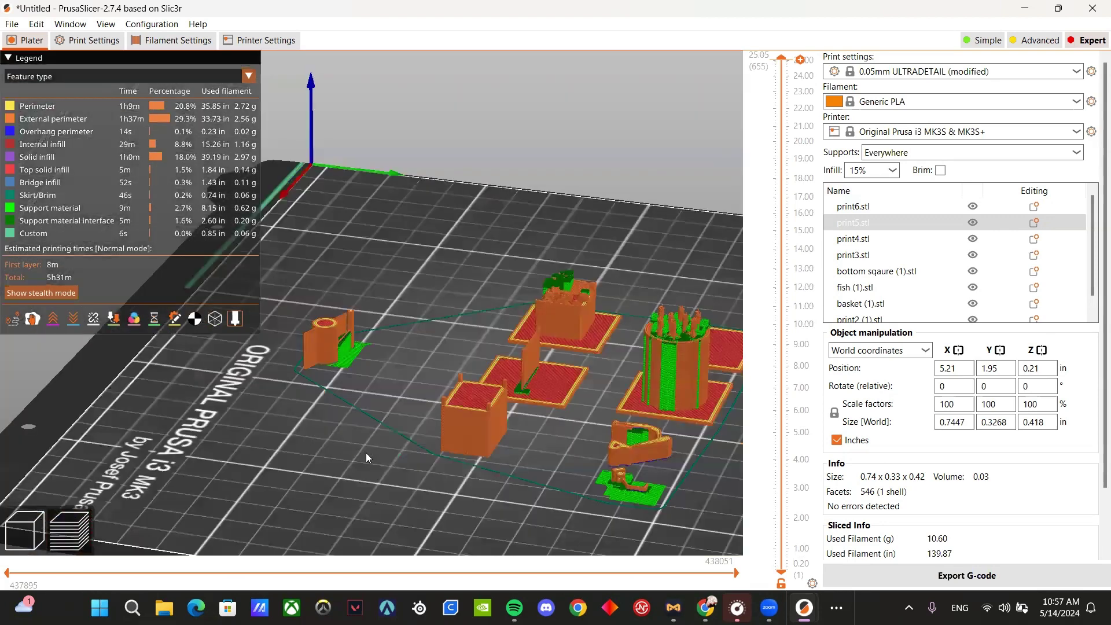
scroll(332, 447, up, 3)
drag(322, 444, 319, 431)
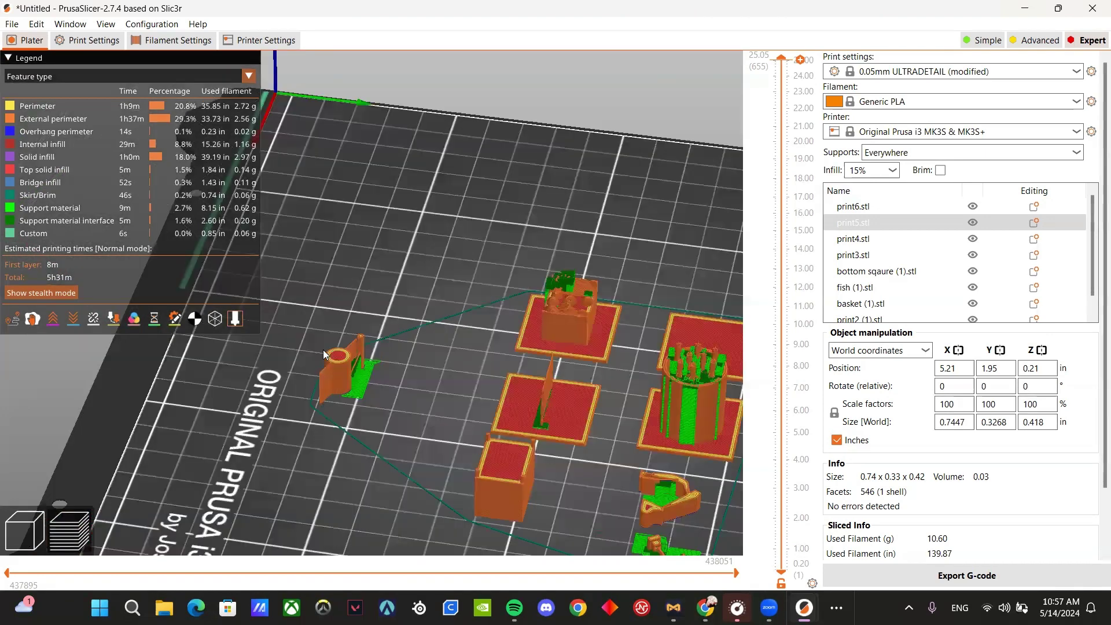
drag(323, 350, 292, 368)
scroll(288, 381, up, 10)
scroll(289, 384, down, 7)
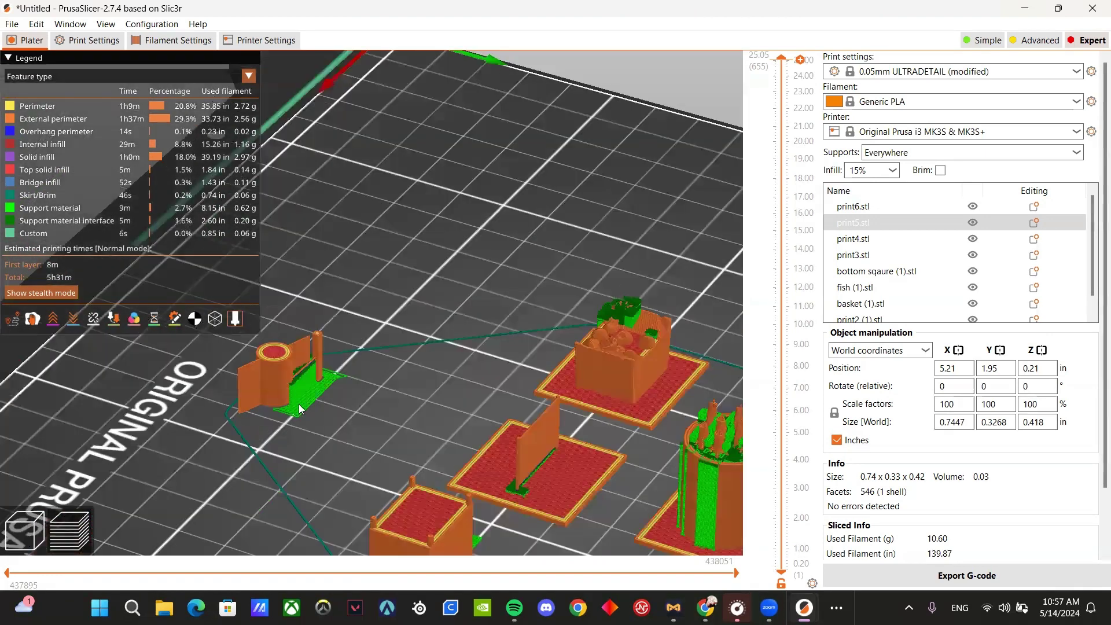
scroll(351, 445, down, 8)
drag(351, 444, 398, 439)
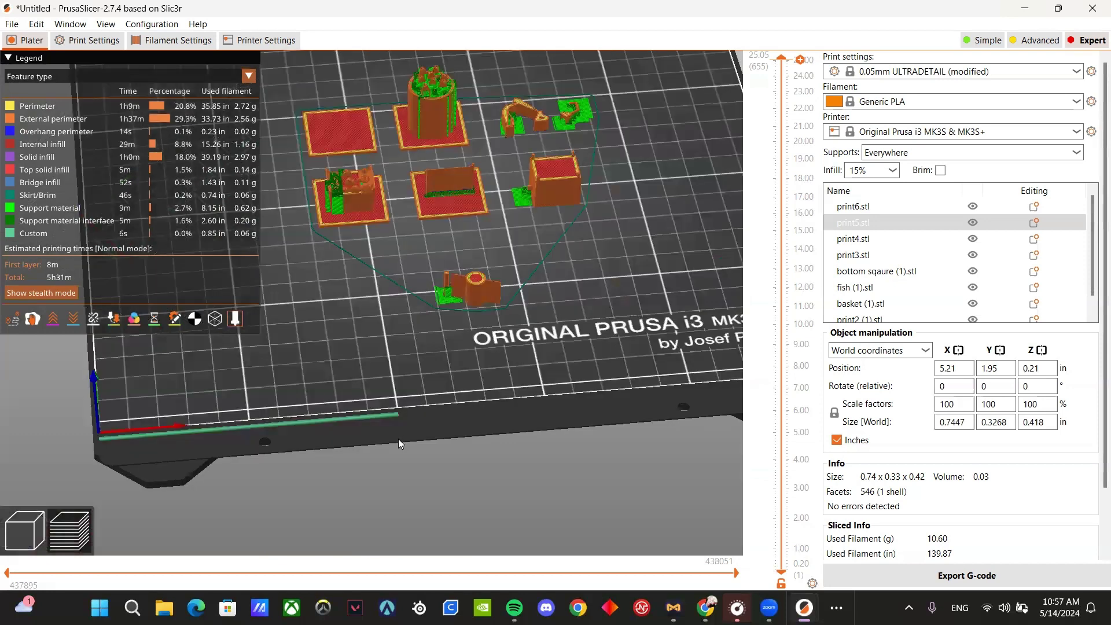